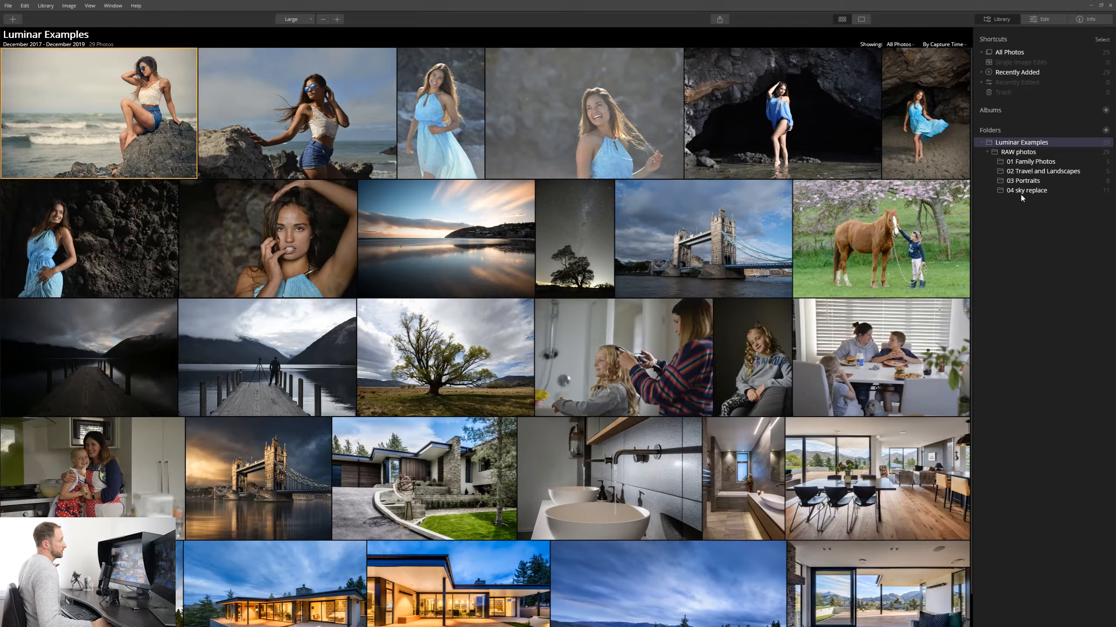
Browse each subfolder of the RAW photos folder to view its images.
left_click(1037, 162)
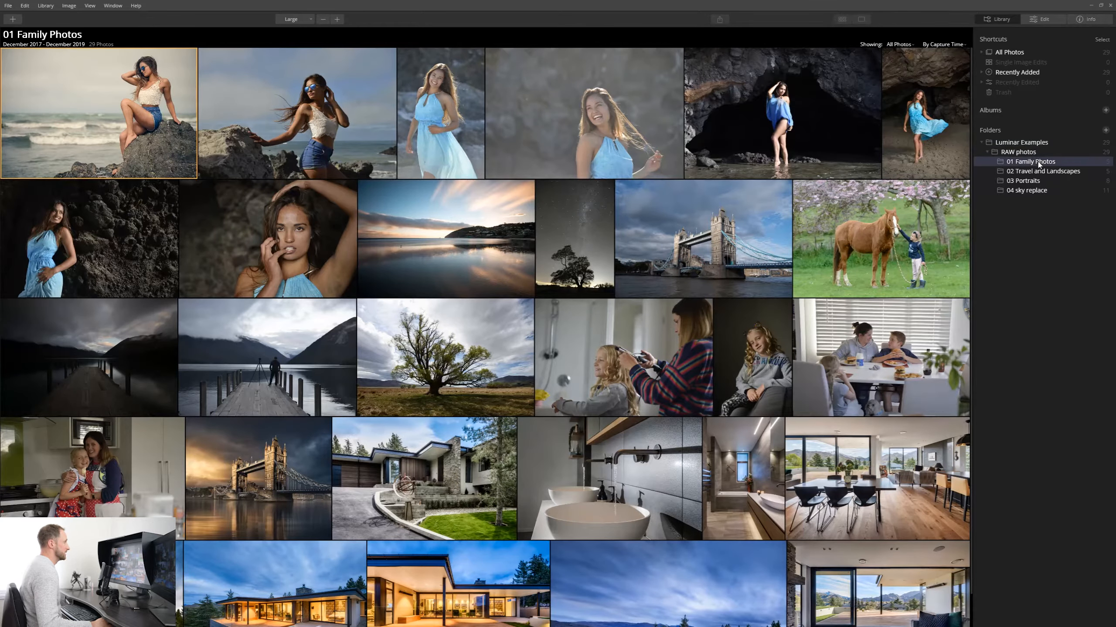
left_click(1025, 174)
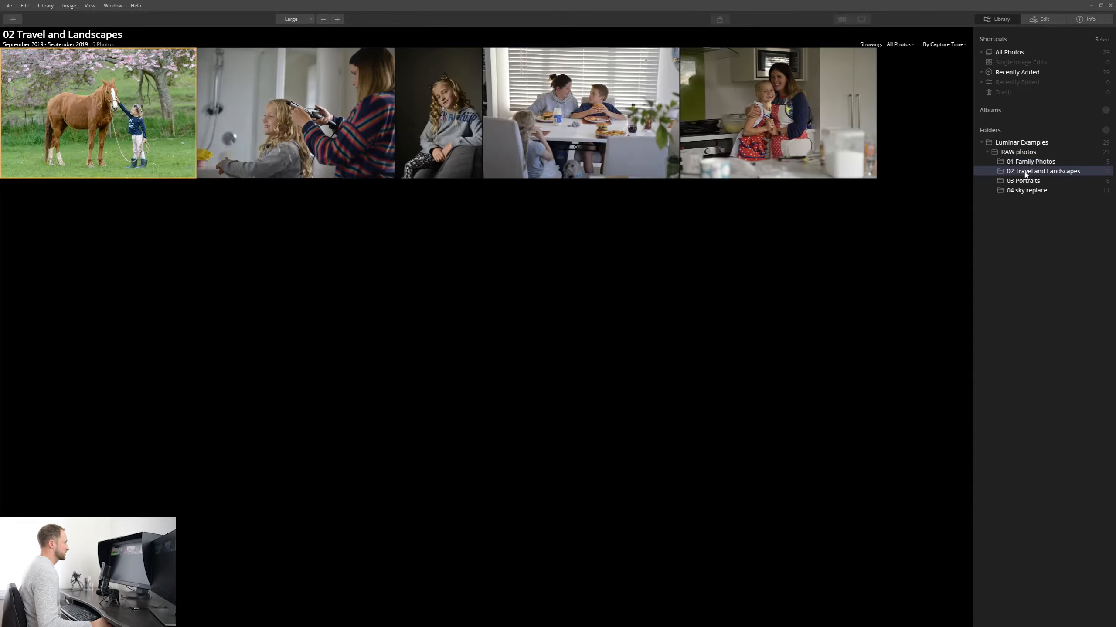
left_click(1033, 182)
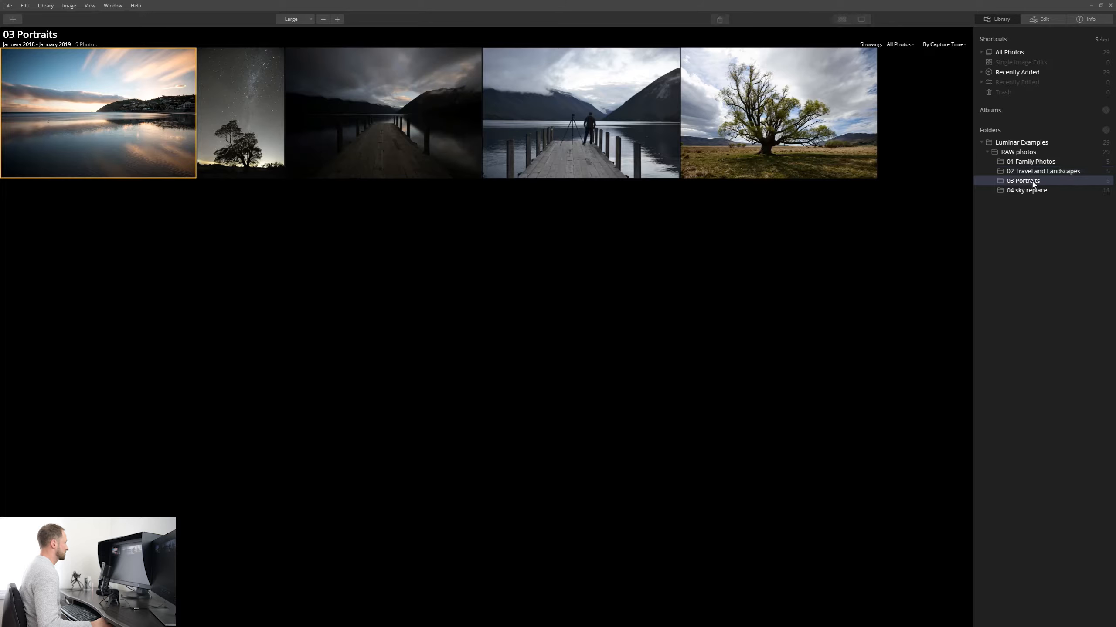
left_click(1034, 191)
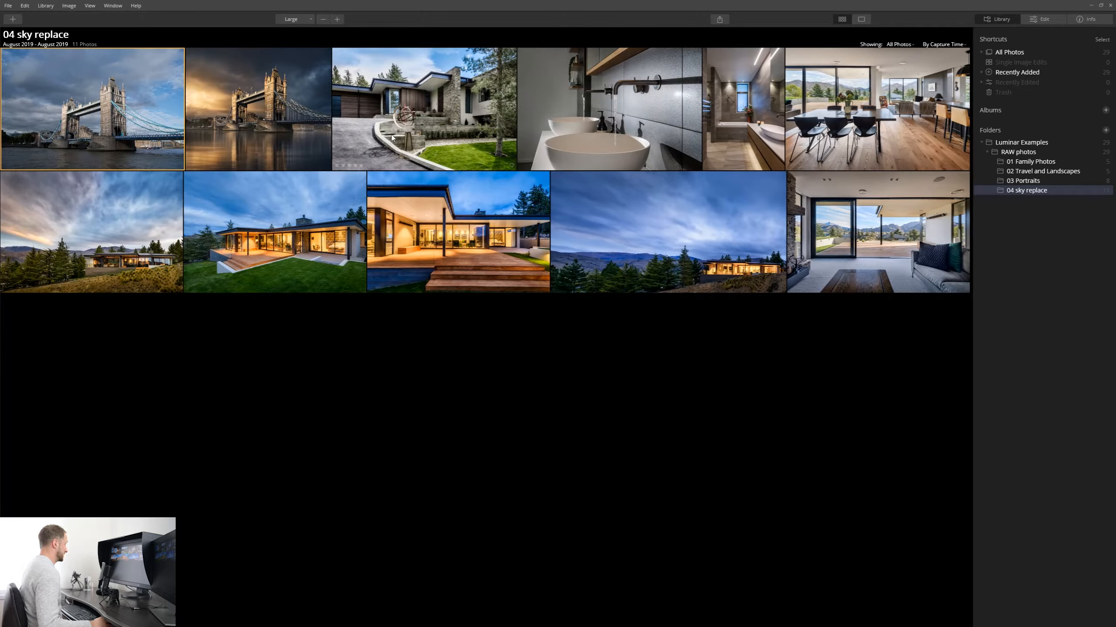
Open a house photo from the 04 sky replace folder and switch to another image in the filmstrip.
left_click(455, 247)
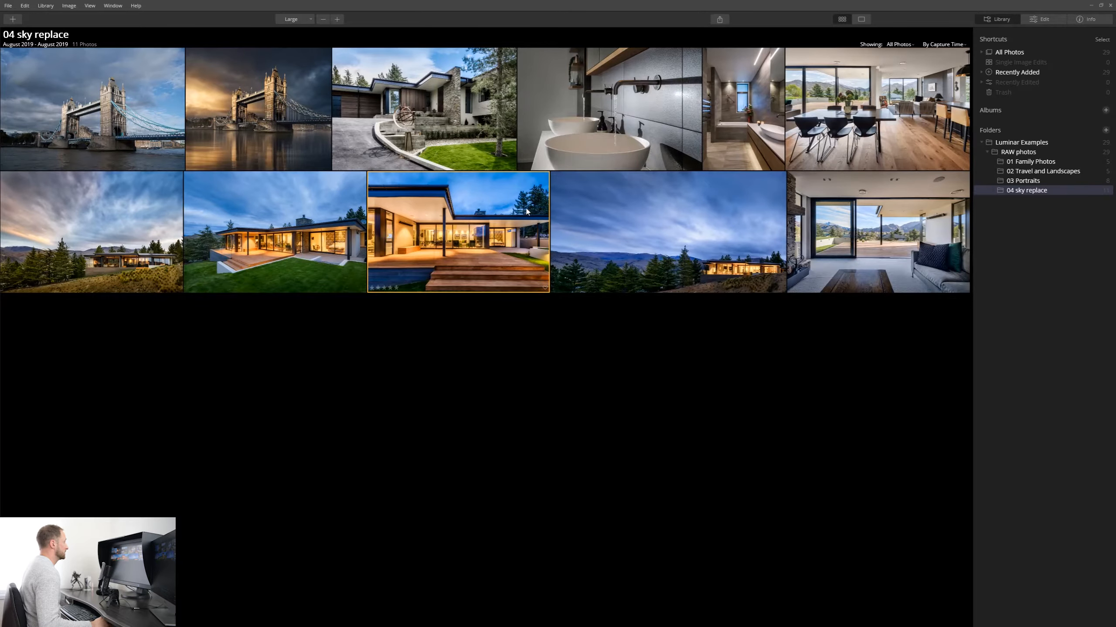
double_click(479, 213)
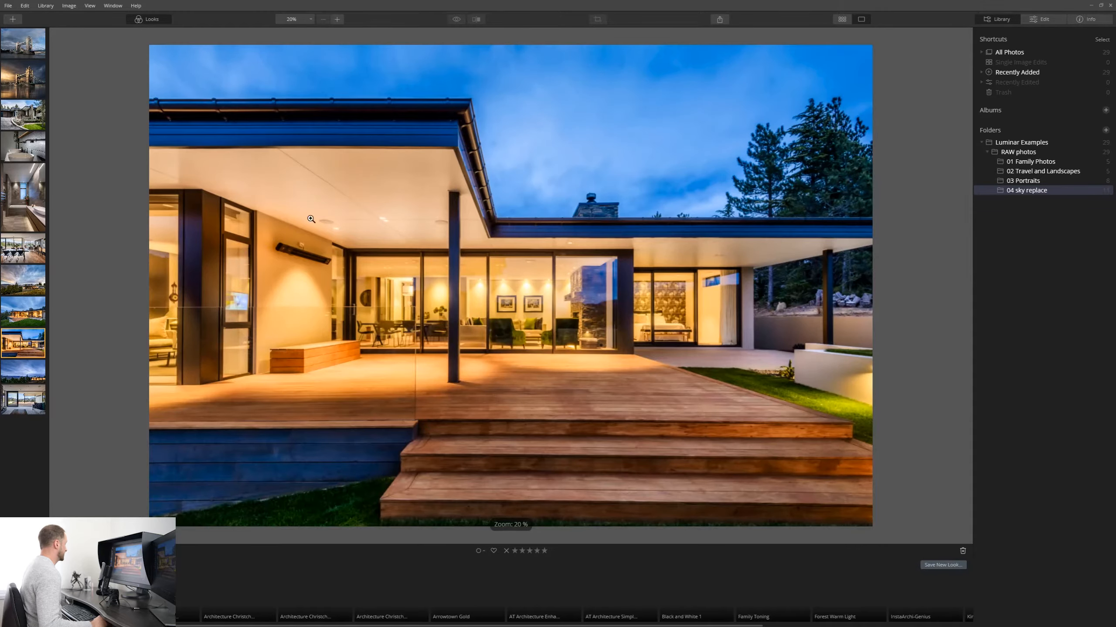
left_click(32, 291)
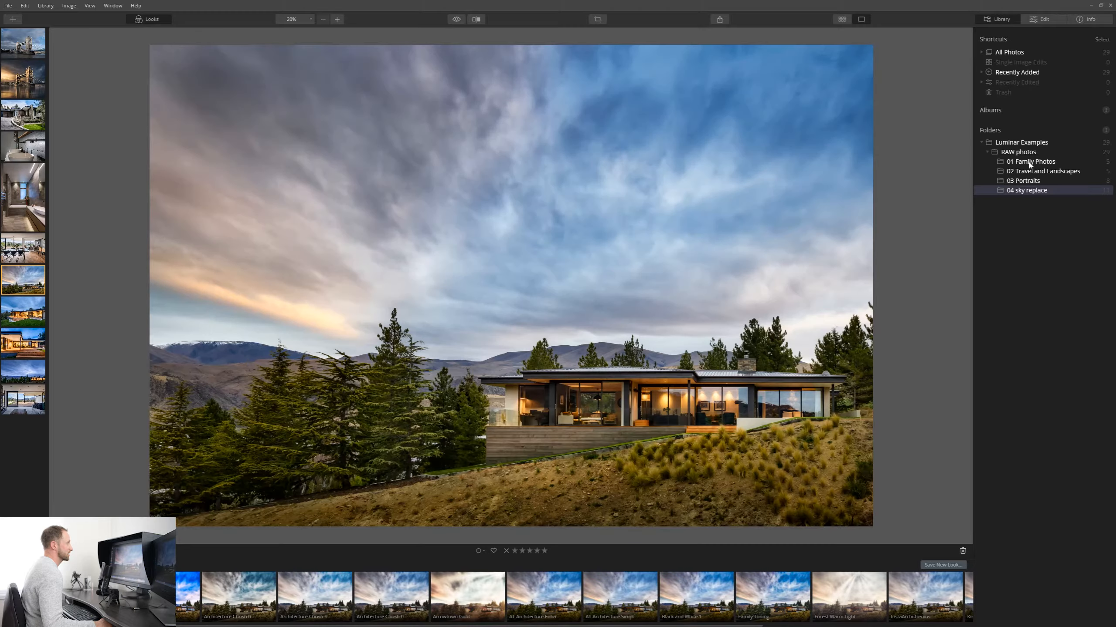
Open the horse photo from 01 Family Photos and switch to the Edit module.
left_click(1030, 162)
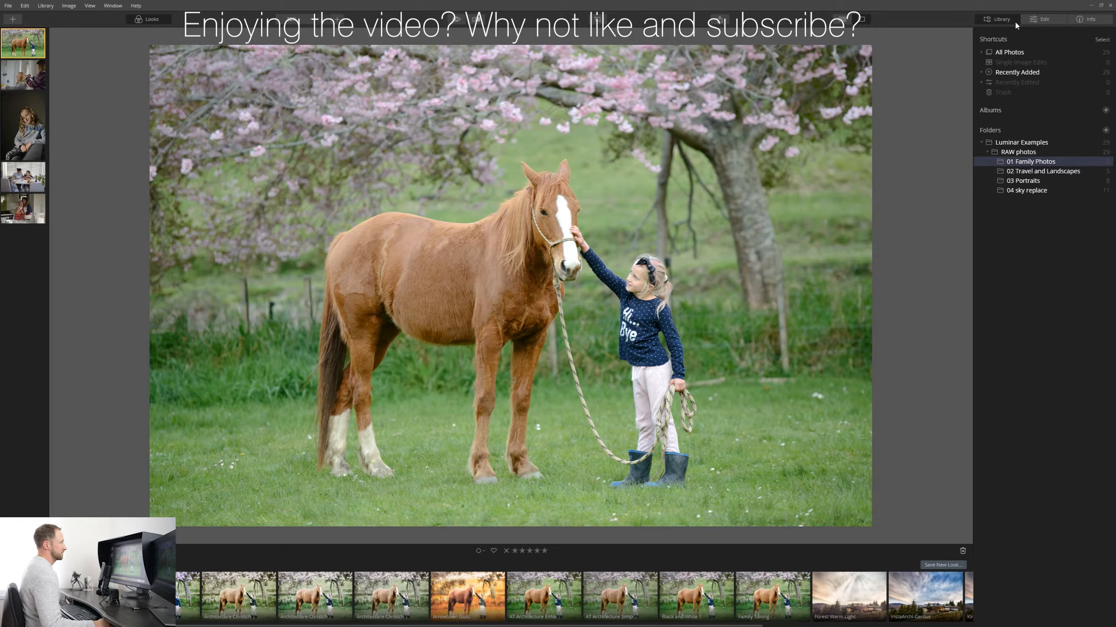
left_click(1051, 18)
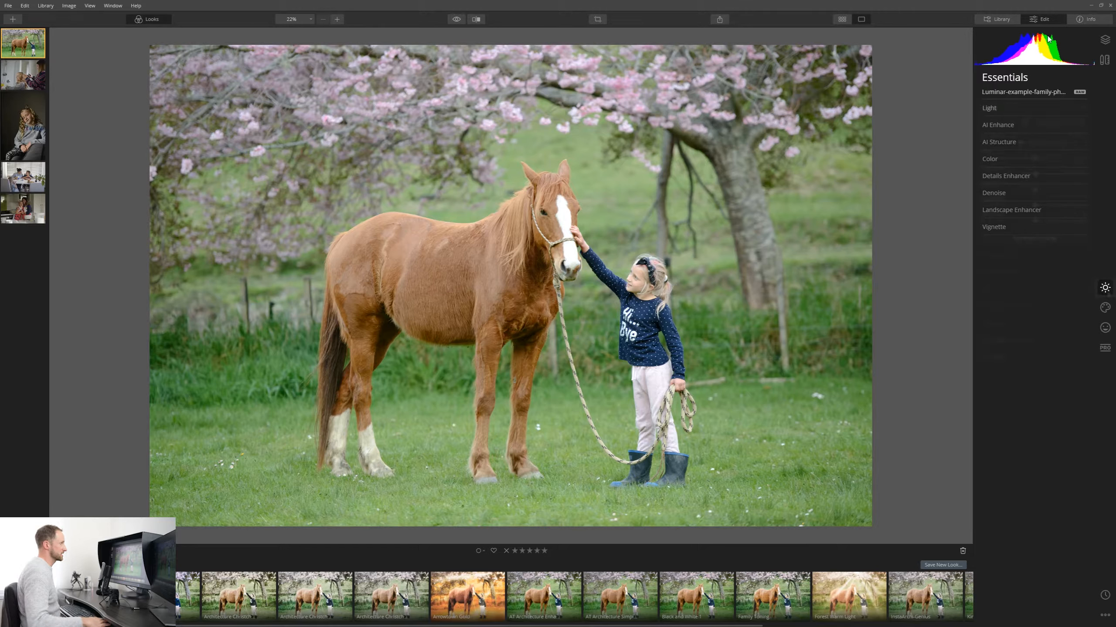
Browse the Essentials, Creative, Portrait and Pro tool categories, returning to Essentials.
left_click(1106, 288)
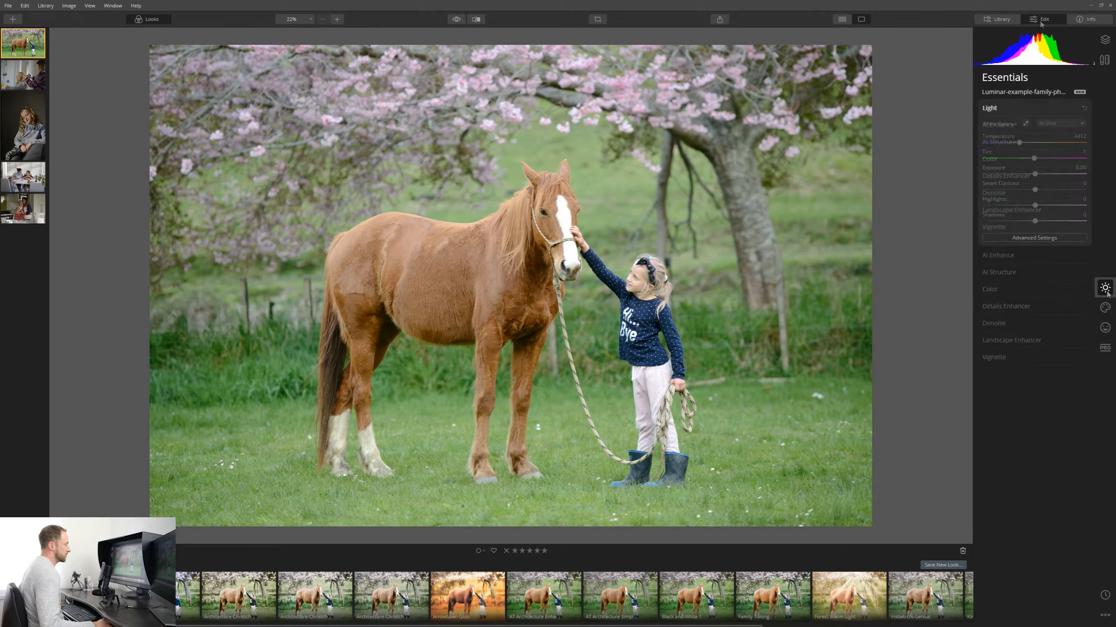
left_click(1104, 313)
left_click(1105, 327)
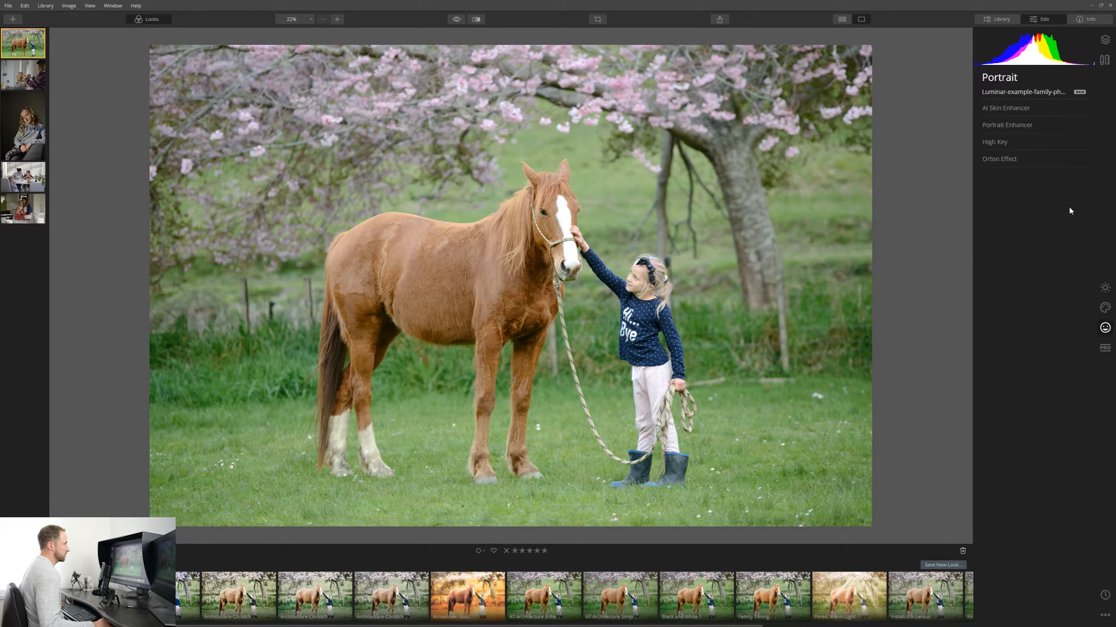
left_click(1105, 348)
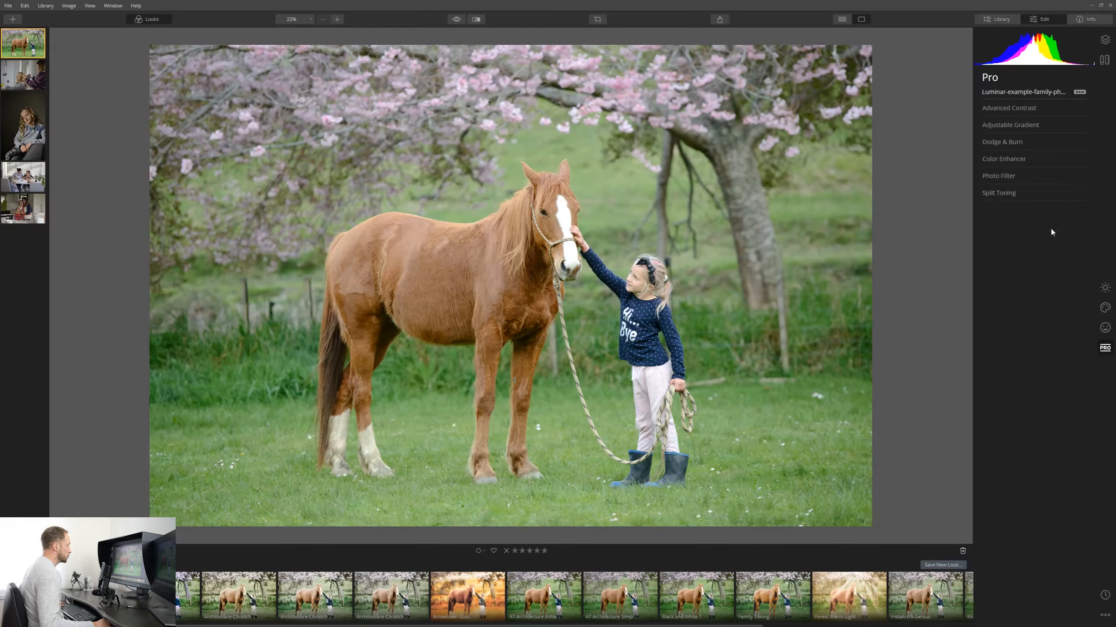
left_click(1105, 290)
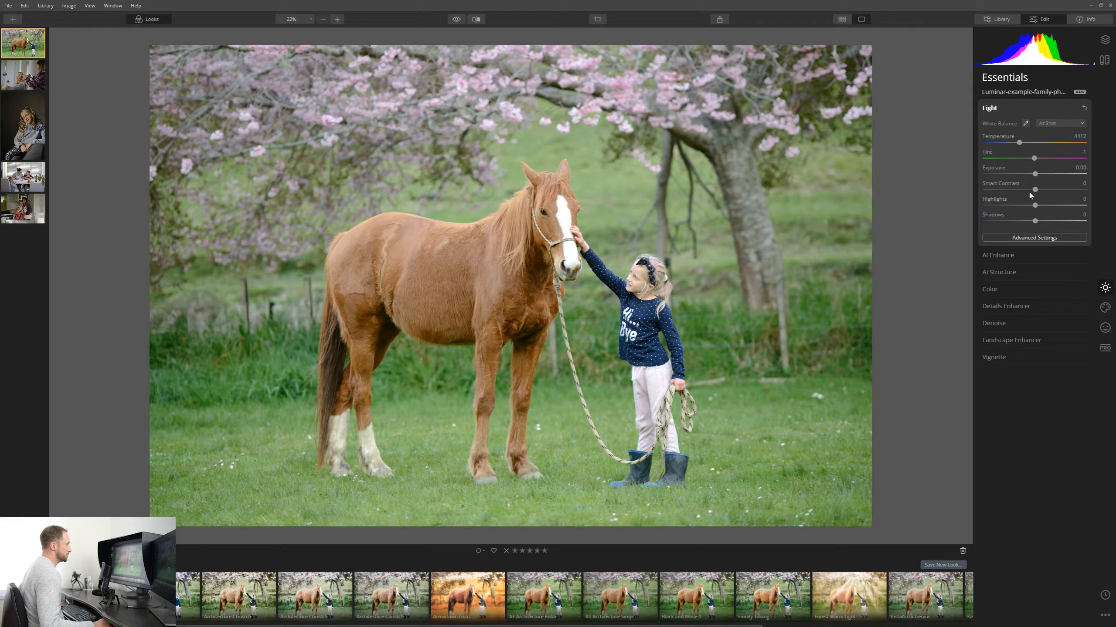
Inspect the Light tool and its Advanced Settings, then collapse it.
left_click(1008, 108)
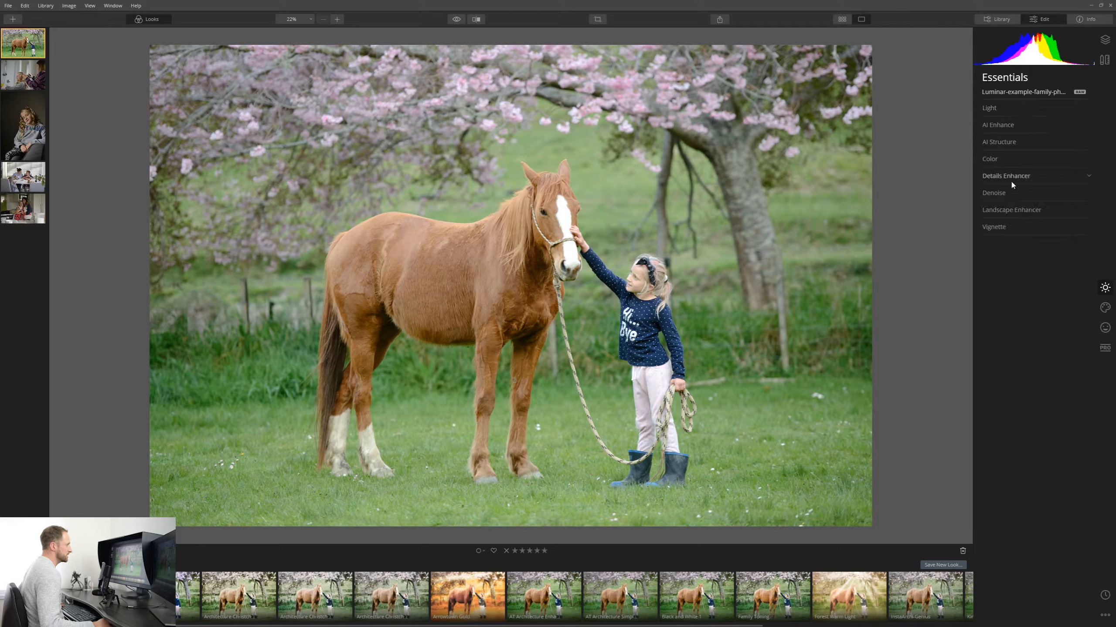
left_click(1041, 108)
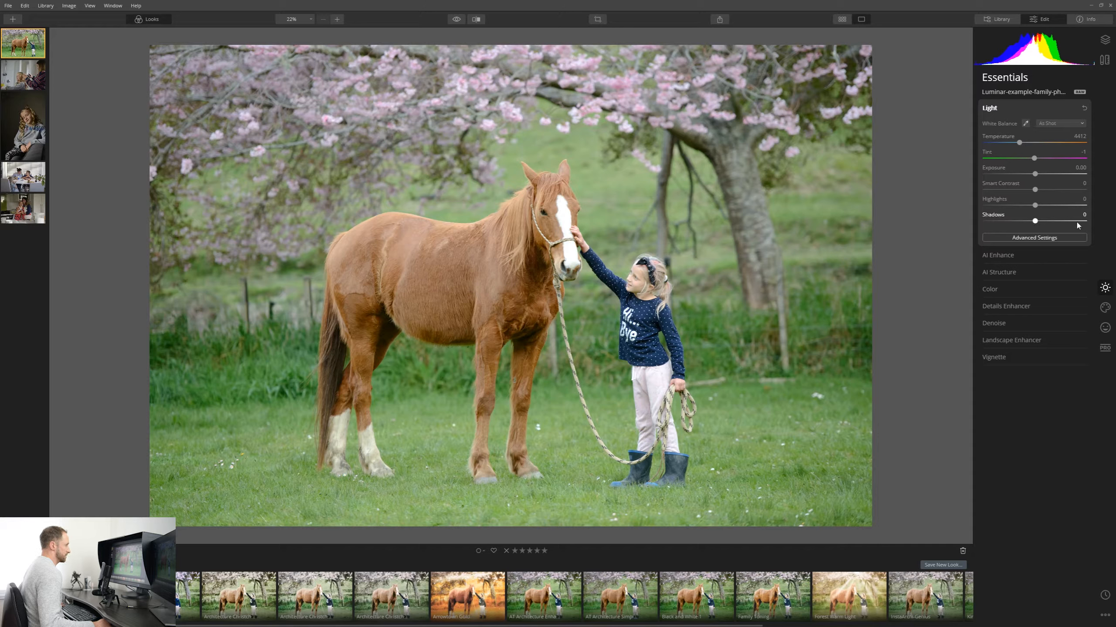
left_click(1035, 240)
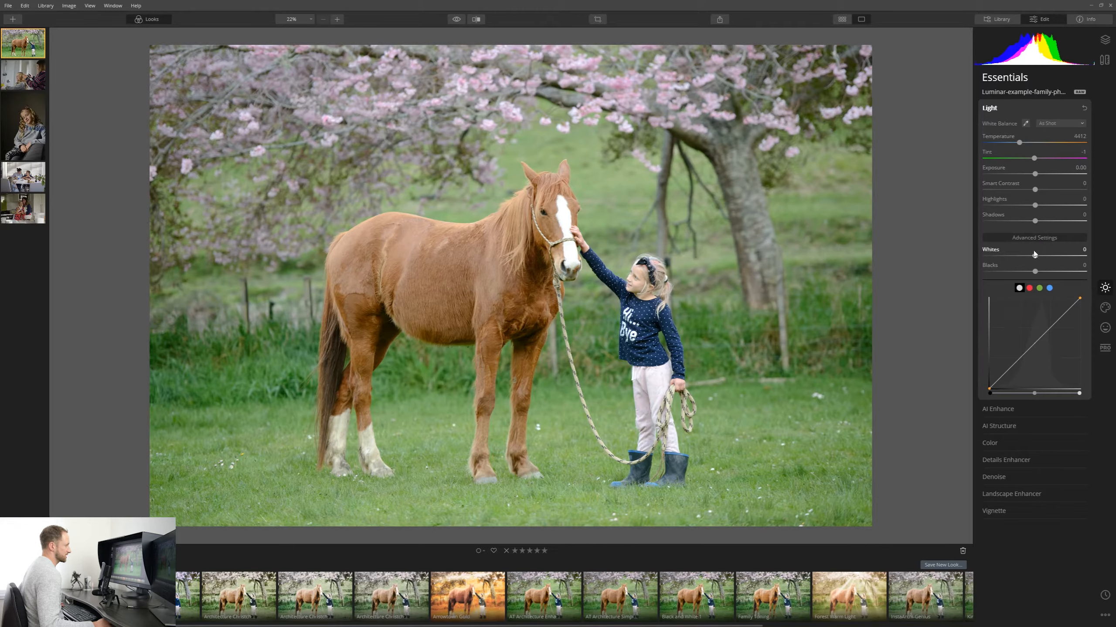
left_click(1037, 240)
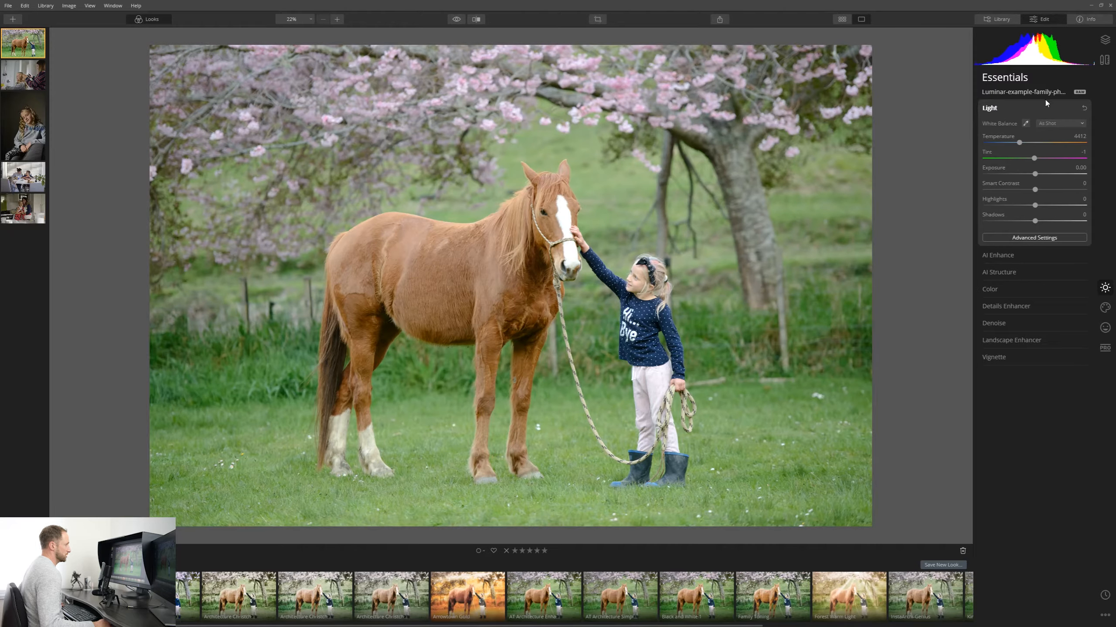
left_click(1004, 108)
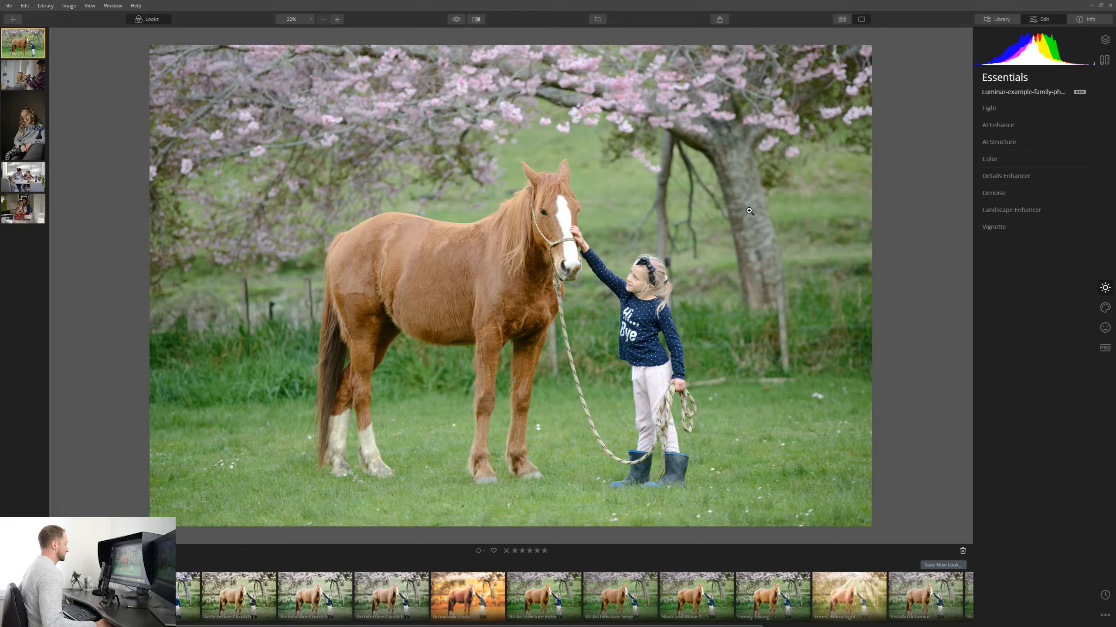
Try AI Accent at 100 in AI Enhance, then reset the AI Accent slider.
left_click(1007, 130)
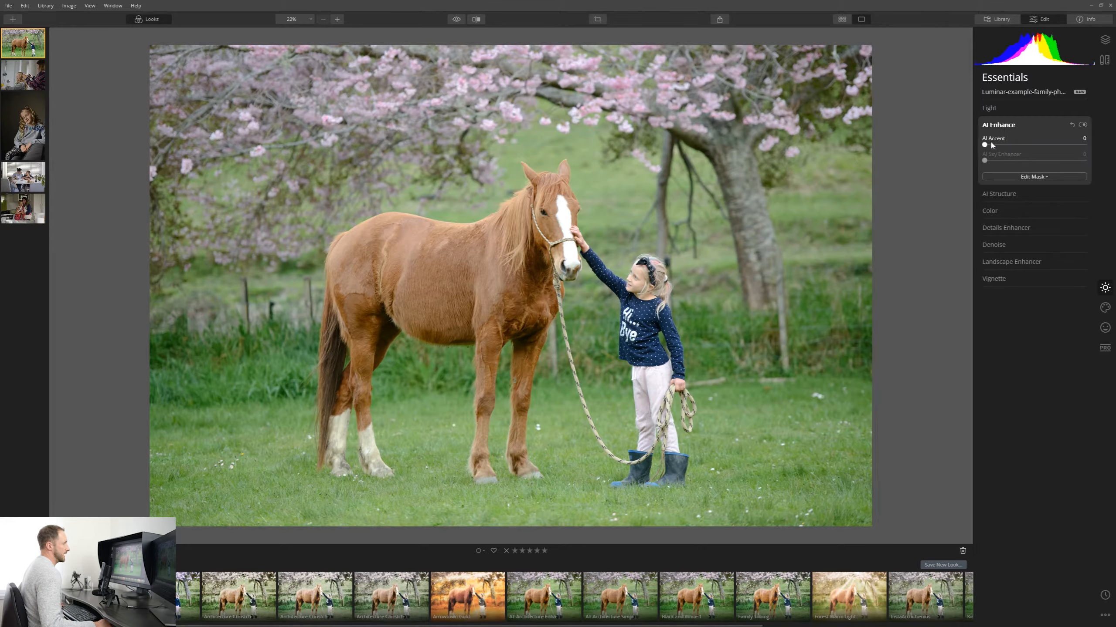
left_click_drag(985, 145, 1110, 149)
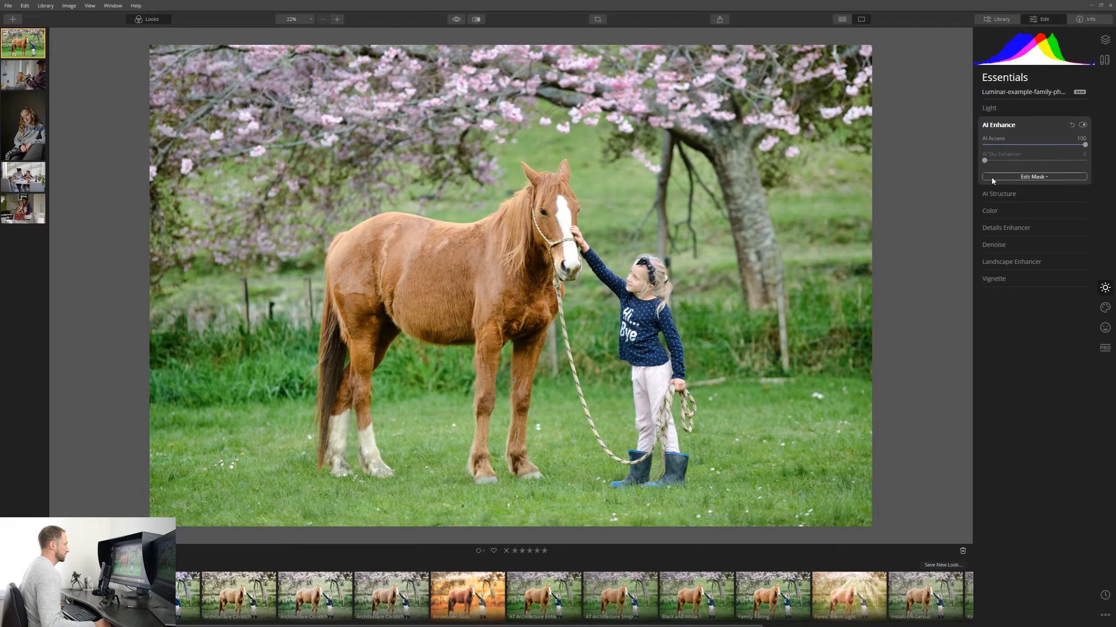
double_click(1085, 146)
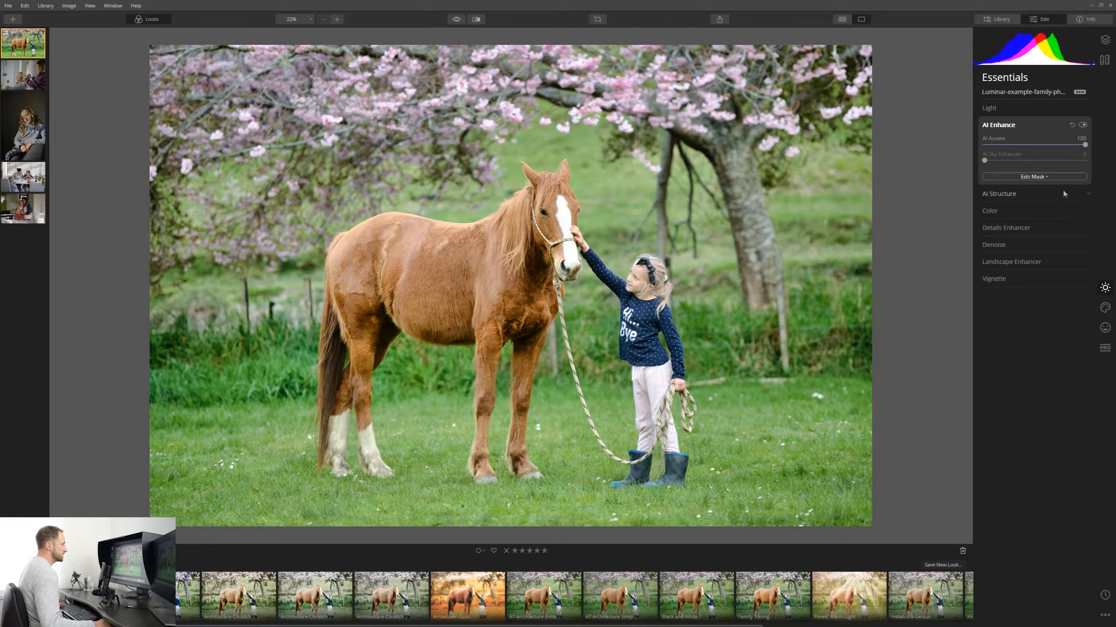
Open AI Structure and set its Amount to about 18.
left_click(1010, 141)
left_click_drag(1034, 161, 1113, 176)
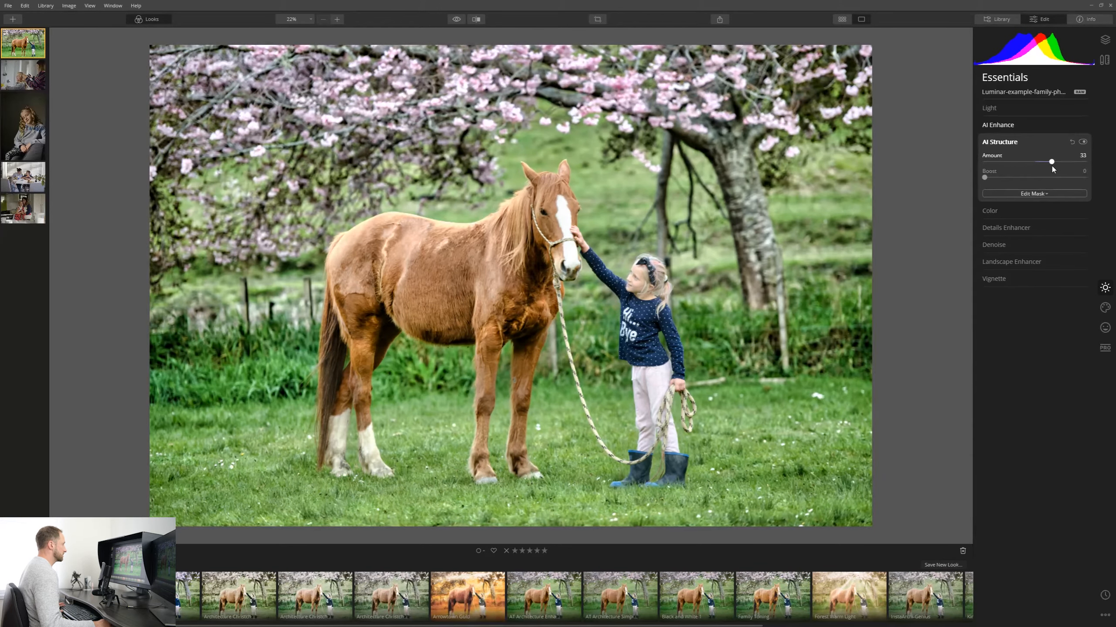
mouse_move(1063, 165)
left_mouse_down()
mouse_move(1053, 163)
mouse_move(1083, 172)
mouse_move(1050, 164)
left_mouse_up()
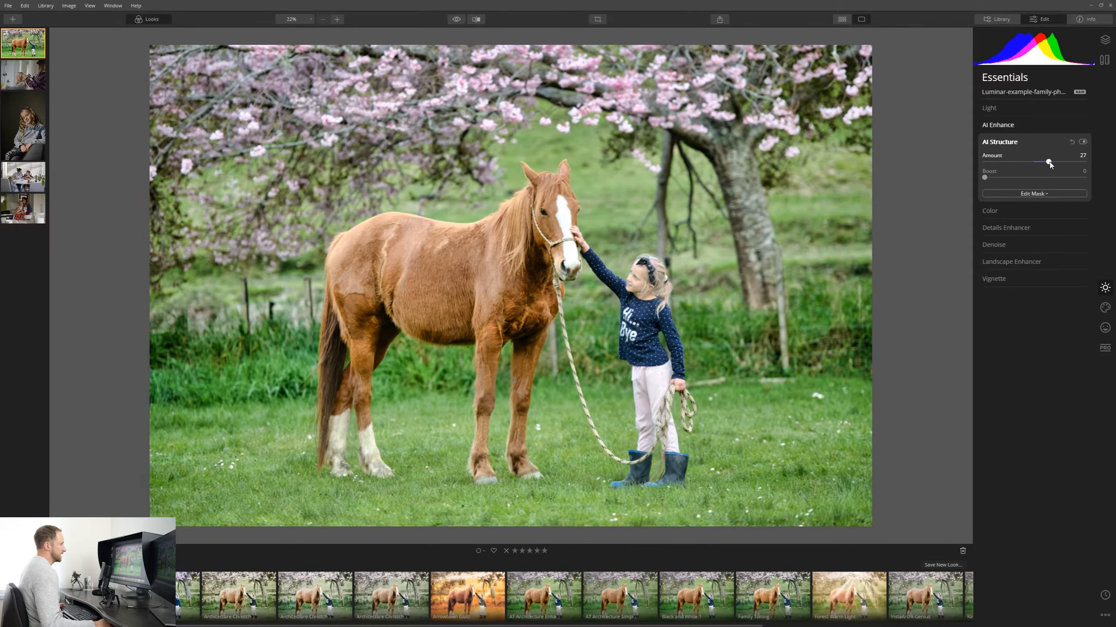
left_click_drag(1049, 165, 1045, 167)
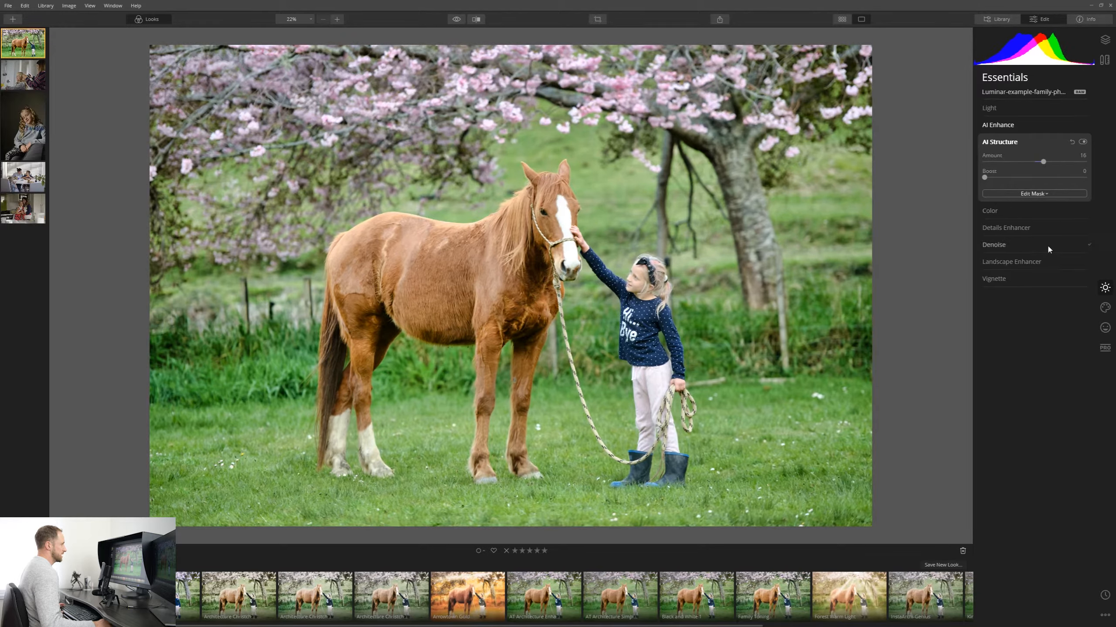
Open the Color tool and set Saturation to about 8 and Vibrance to about 1.
left_click(1020, 211)
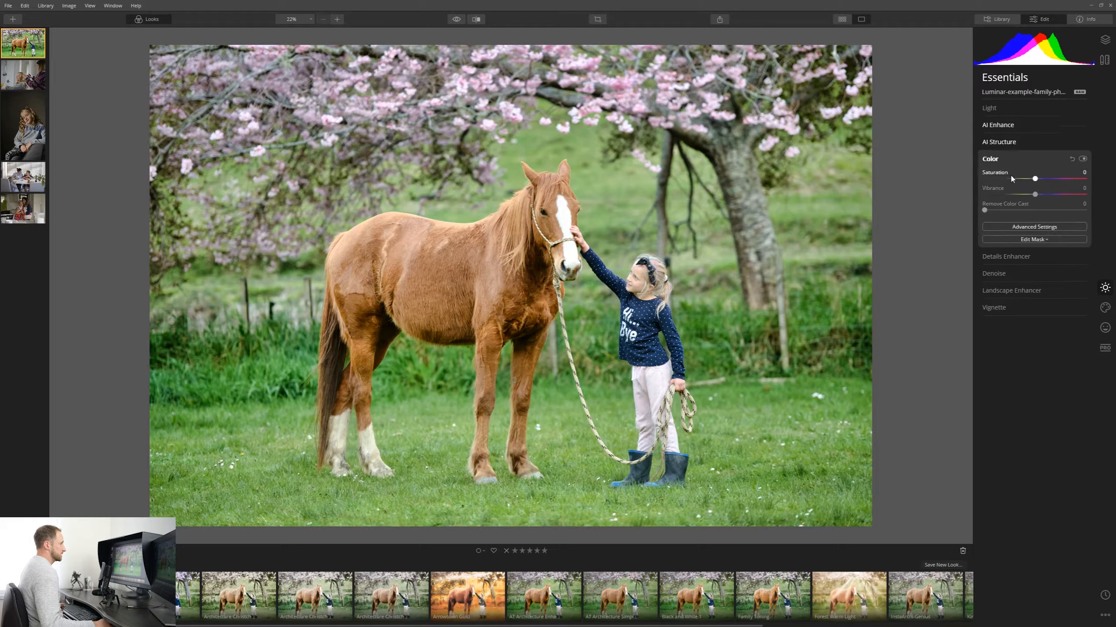
left_click_drag(1054, 181, 1040, 182)
left_click(1035, 194)
Add a Vignette with Amount -47 and Size 37.
left_click(1016, 305)
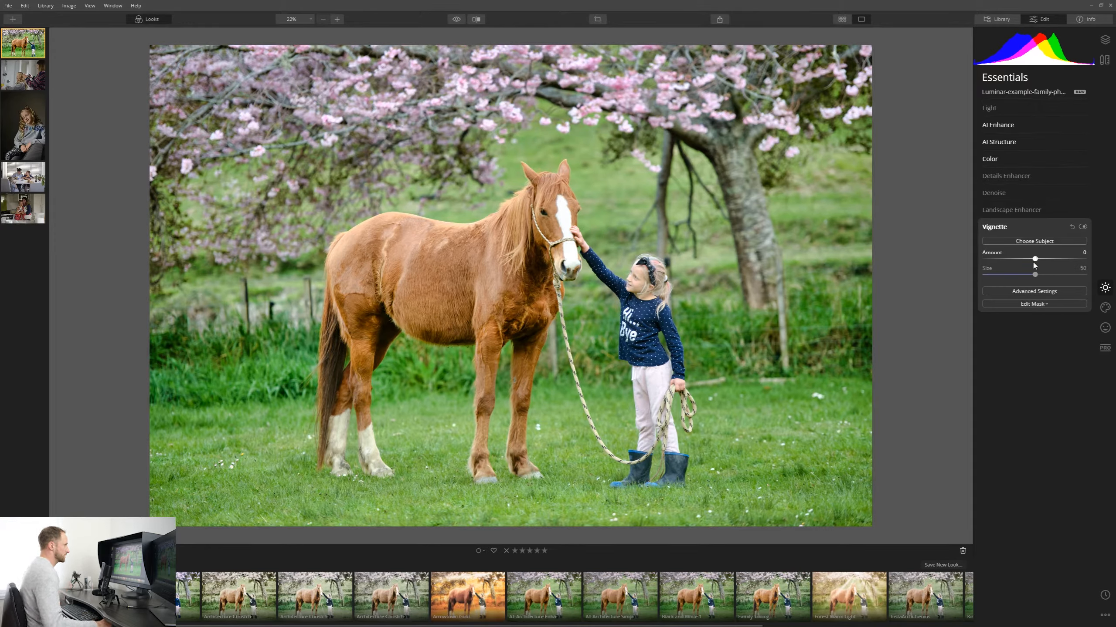
left_click_drag(994, 262, 1024, 279)
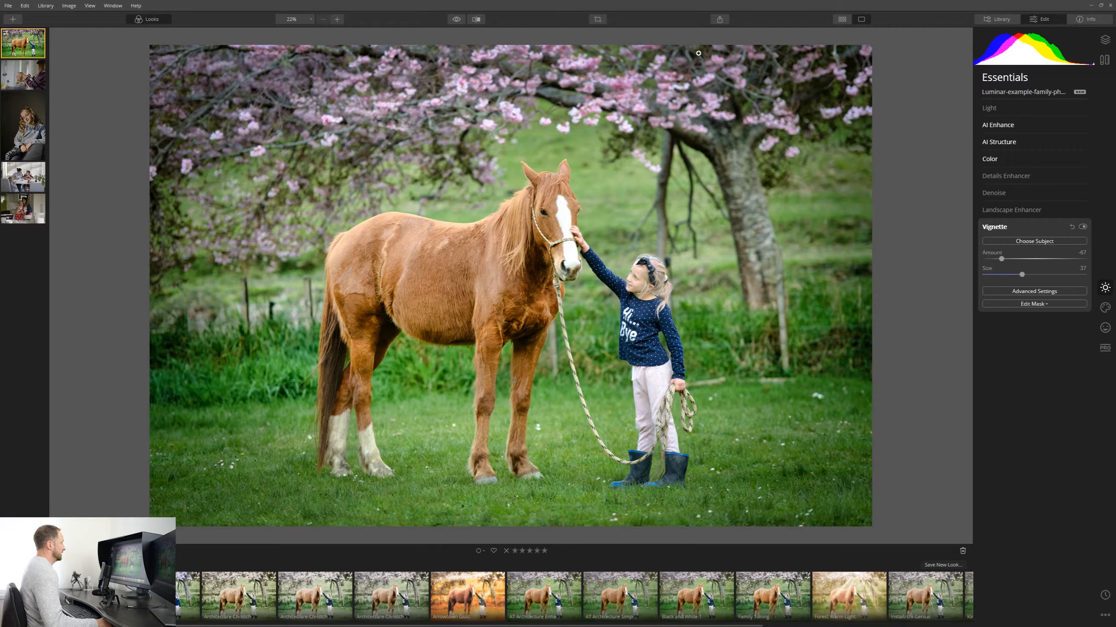
Toggle the before/after preview to compare the edited photo with the original.
left_click(459, 19)
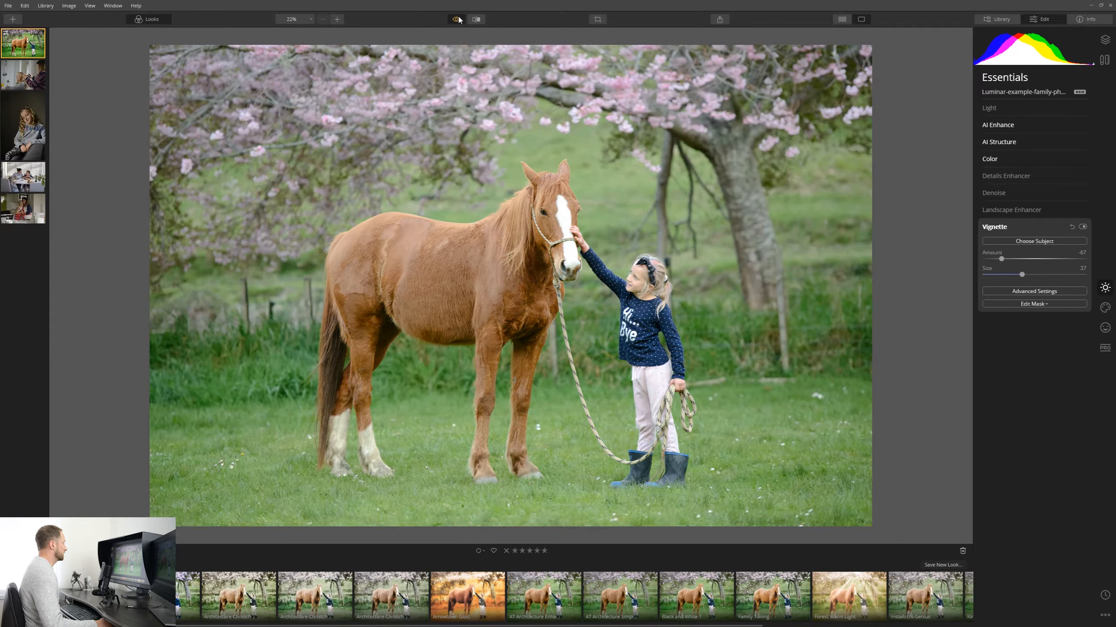
left_click(459, 20)
left_click(459, 20)
left_click(459, 19)
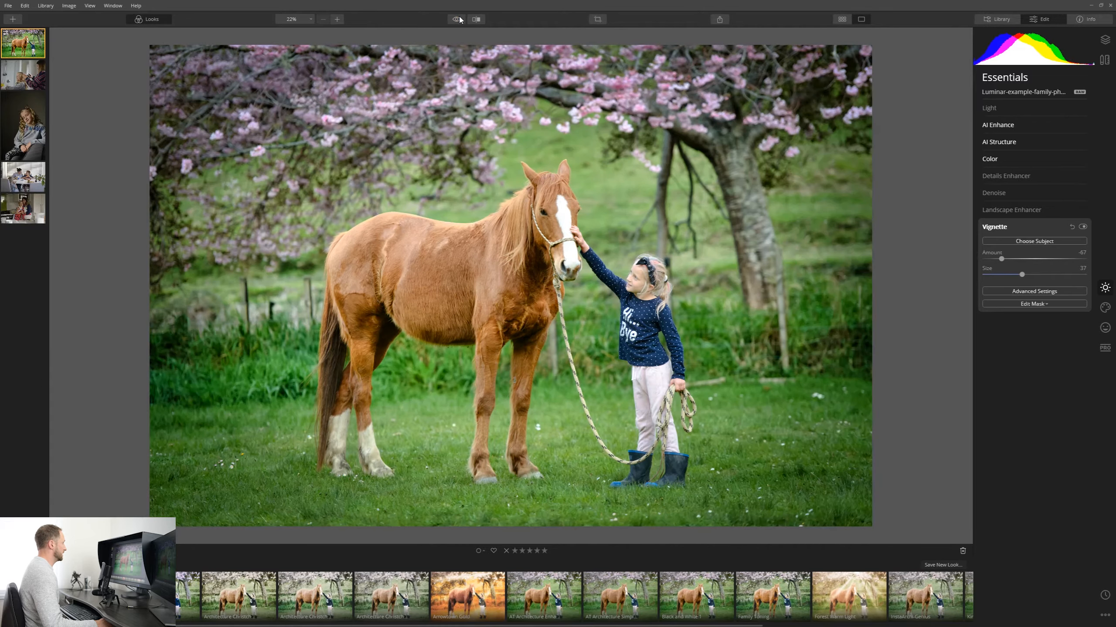
left_click(459, 19)
left_click(459, 19)
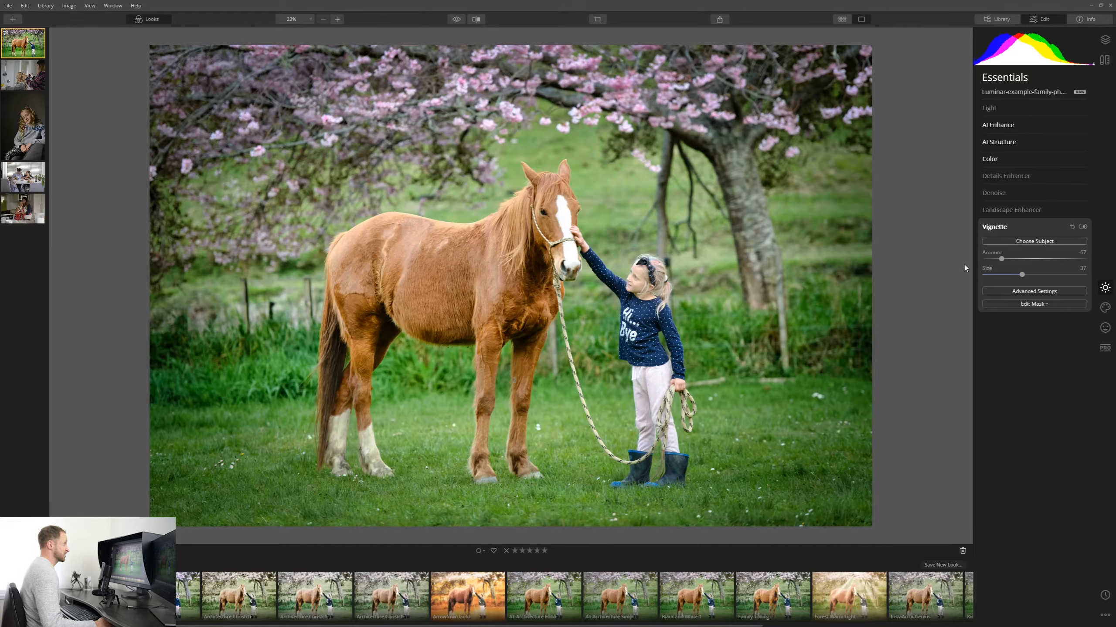
In the Color tool's Advanced Settings, select the green channel and lower its saturation.
left_click(1068, 159)
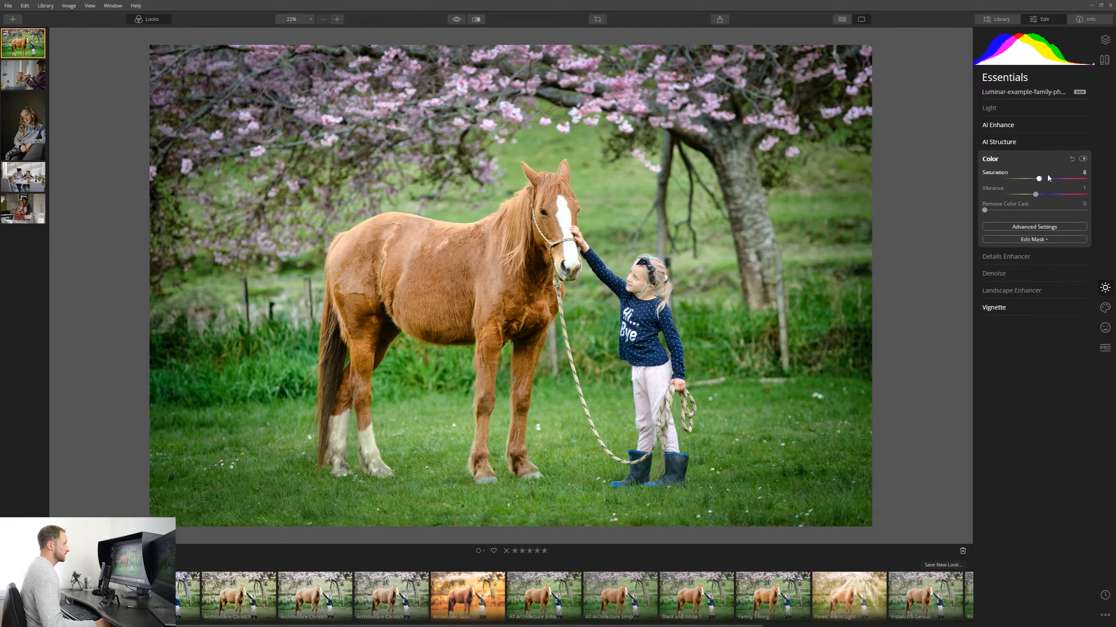
left_click(1053, 228)
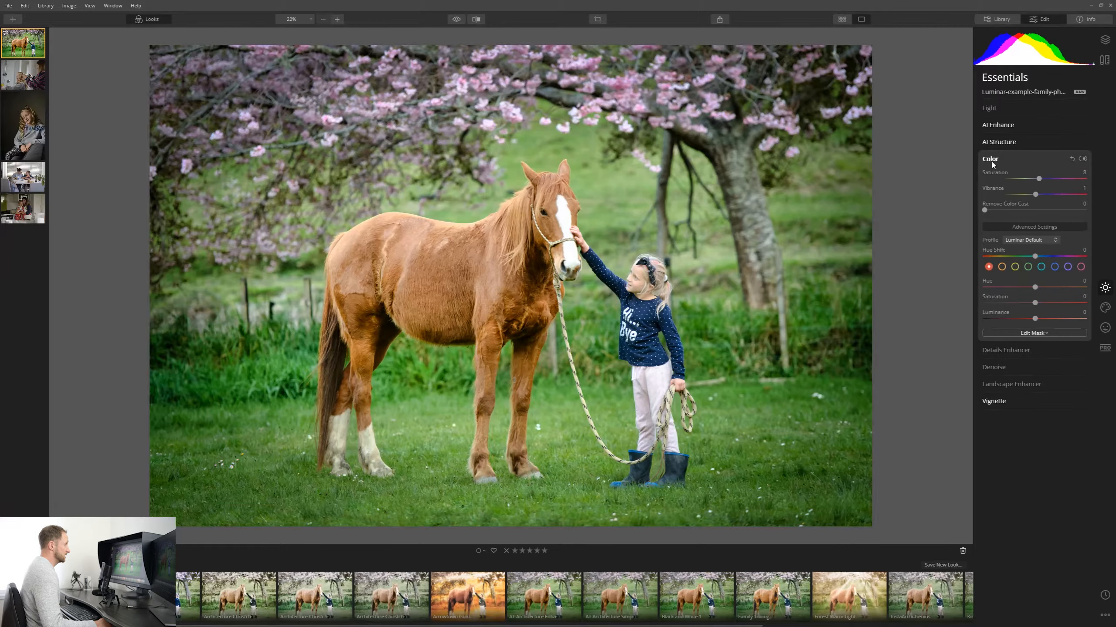
left_click(1028, 267)
mouse_move(1027, 303)
left_mouse_down()
mouse_move(1084, 303)
mouse_move(1001, 303)
mouse_move(1011, 303)
left_mouse_up()
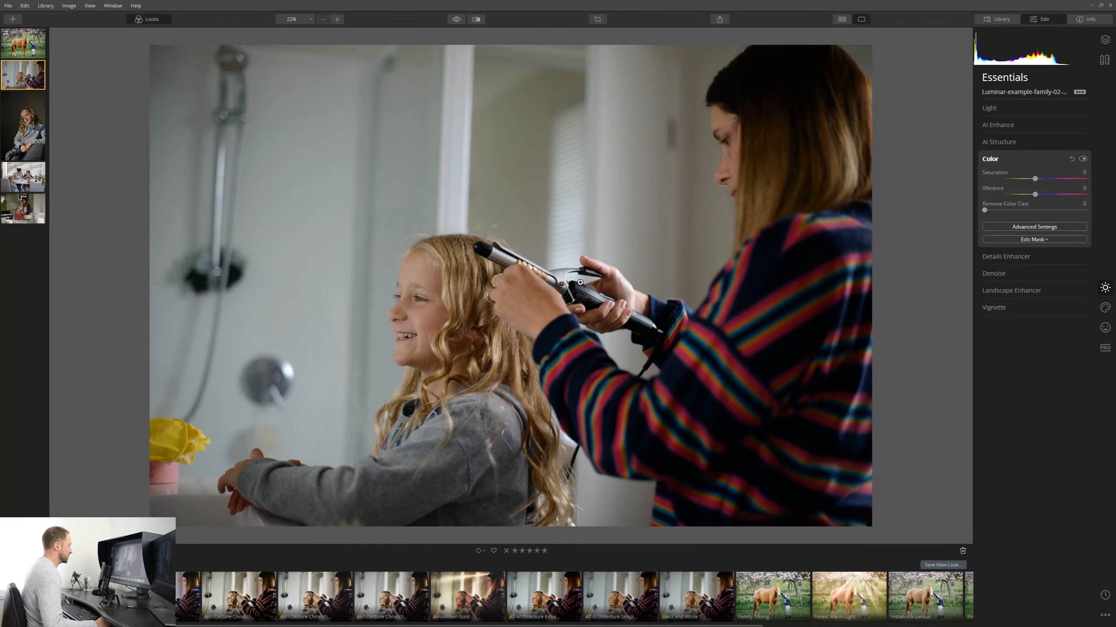
On the hair-curling photo, open Light and set Exposure to -0.17 and Smart Contrast to 14.
left_click(1032, 109)
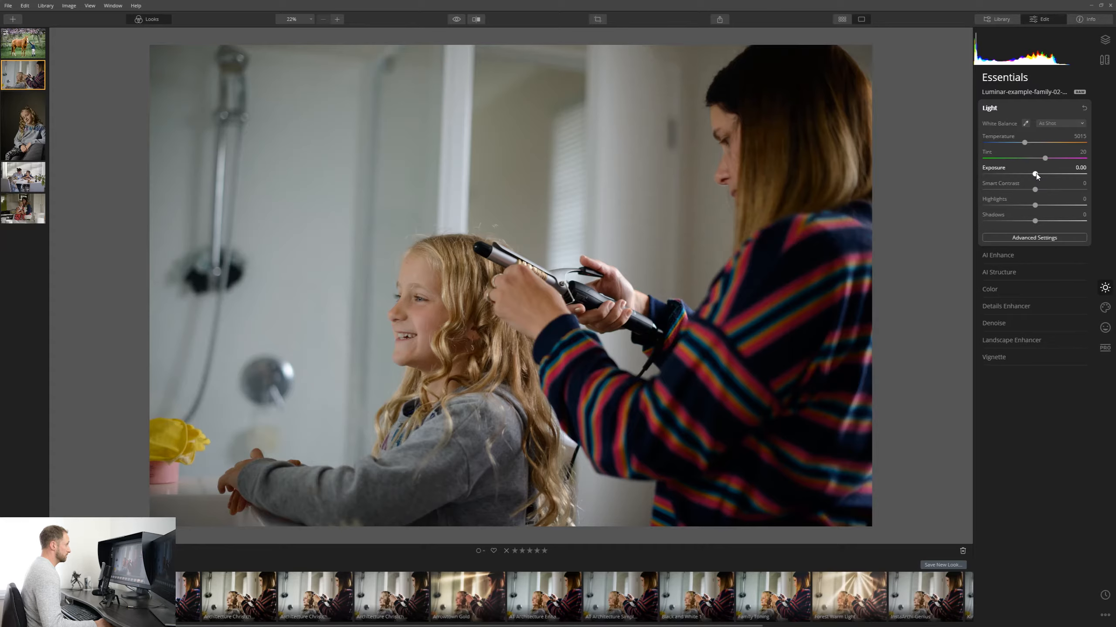
mouse_move(1036, 174)
left_mouse_down()
mouse_move(1049, 179)
mouse_move(1034, 185)
mouse_move(1074, 189)
mouse_move(1043, 194)
left_mouse_up()
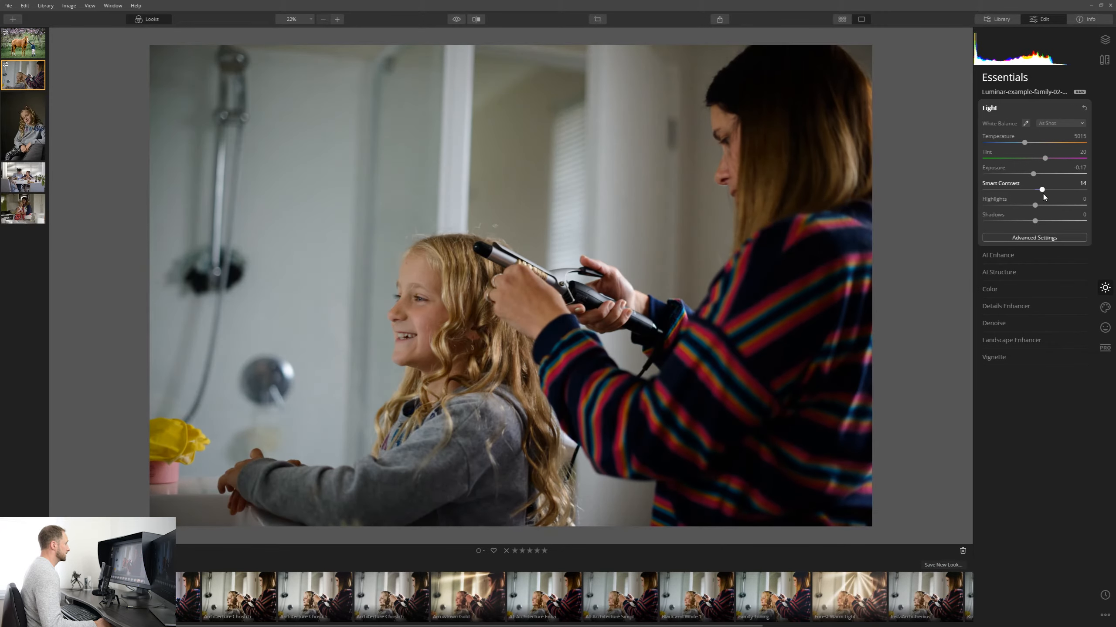
Reset Smart Contrast and Exposure in Light back to zero.
double_click(1041, 192)
double_click(1033, 176)
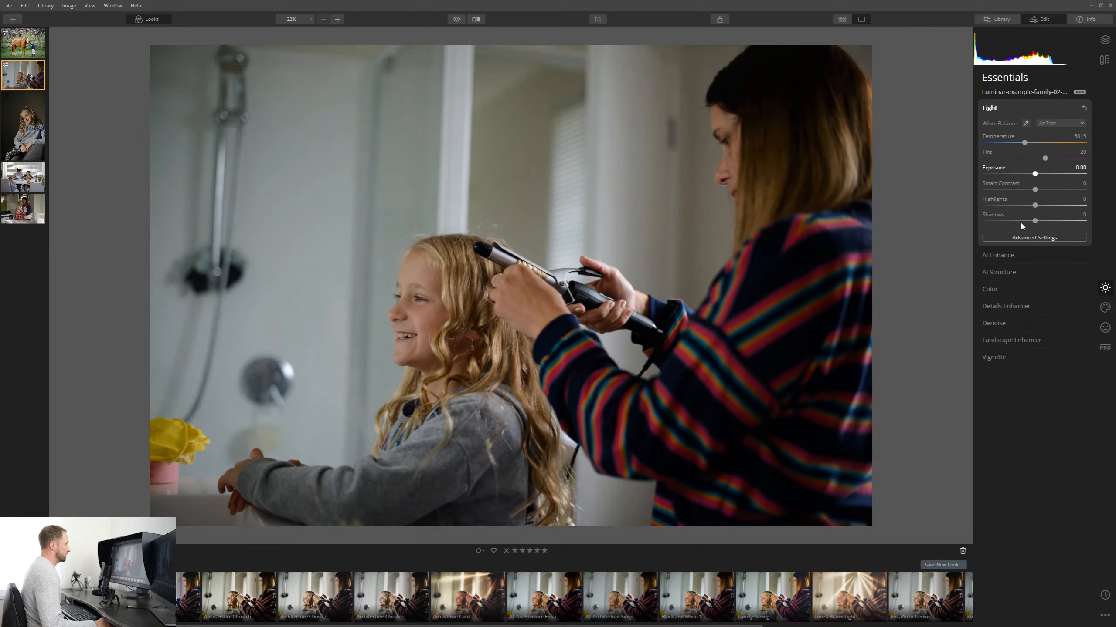
Open AI Enhance and raise AI Accent to 100, then ease it back down partway.
left_click(1040, 258)
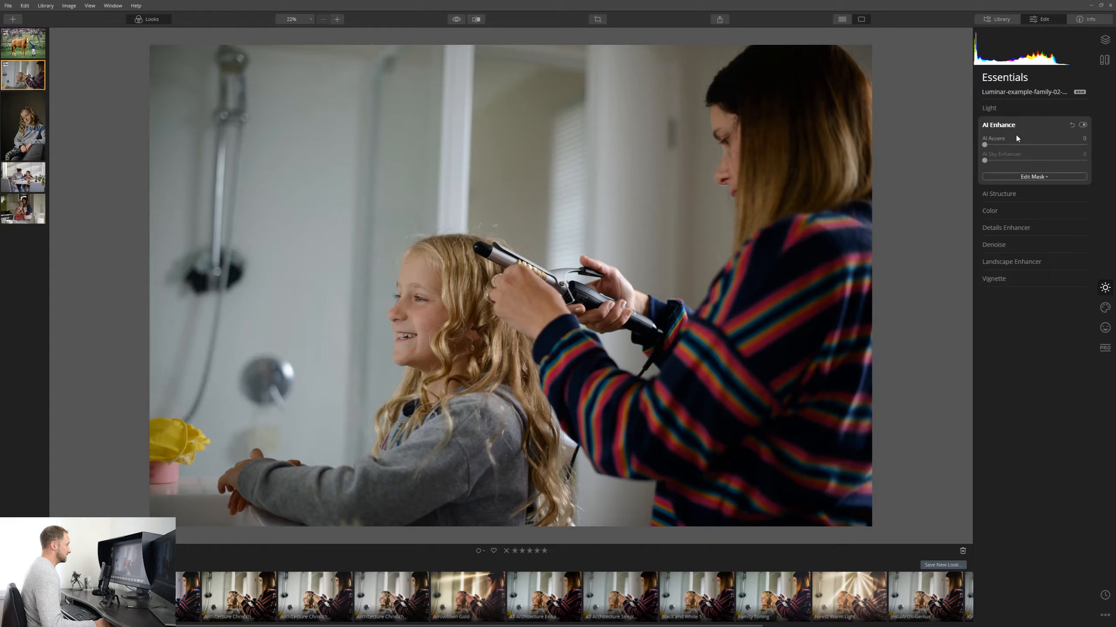
left_click_drag(984, 146, 1104, 154)
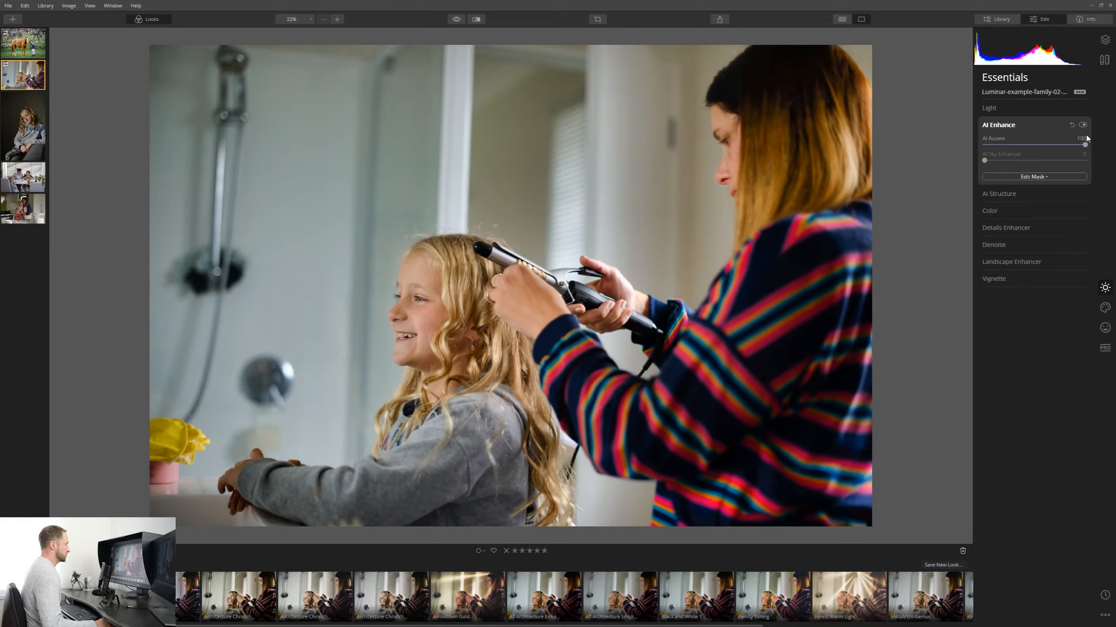
left_click_drag(1082, 147, 1051, 151)
Open AI Structure and nudge its Amount slightly upward.
left_click(1029, 199)
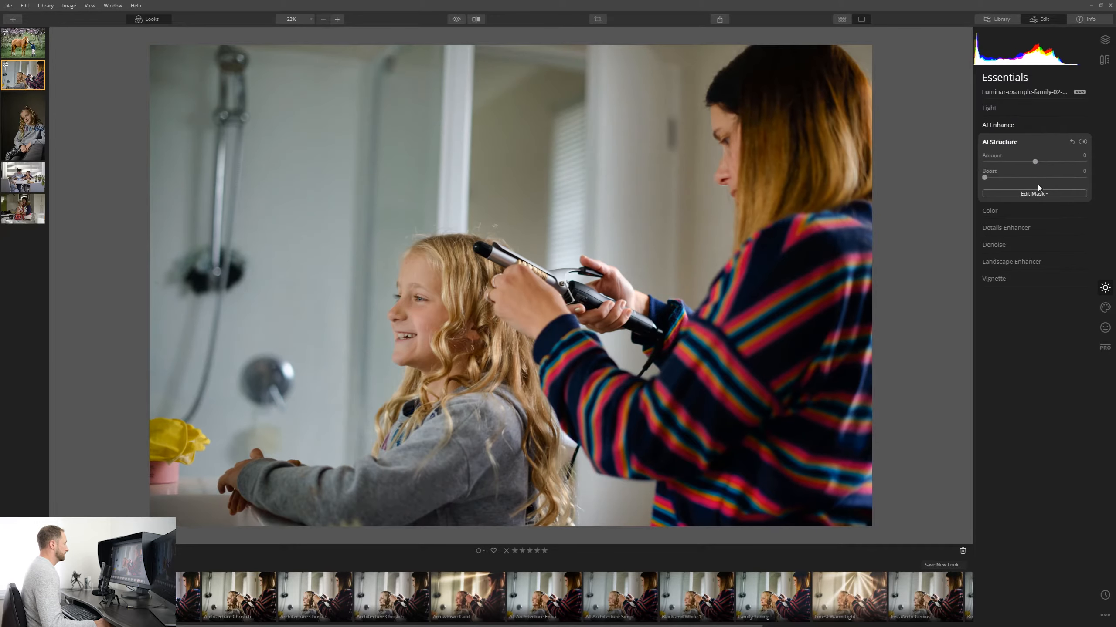
left_click_drag(1035, 161, 1048, 163)
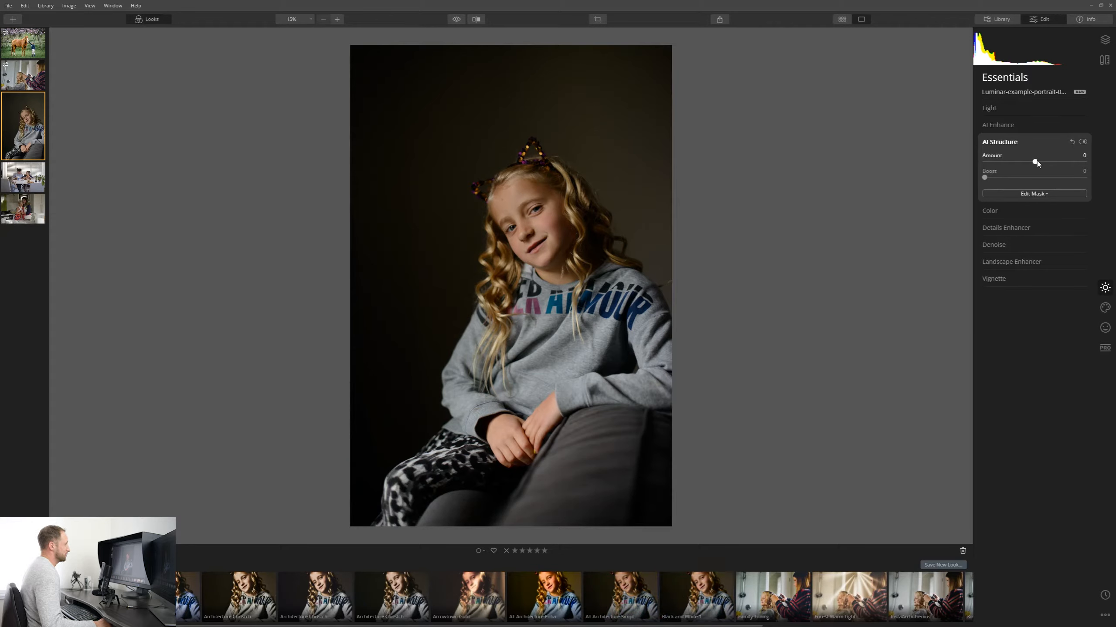
On the portrait photo, open the AI Enhance tool.
left_click(1004, 124)
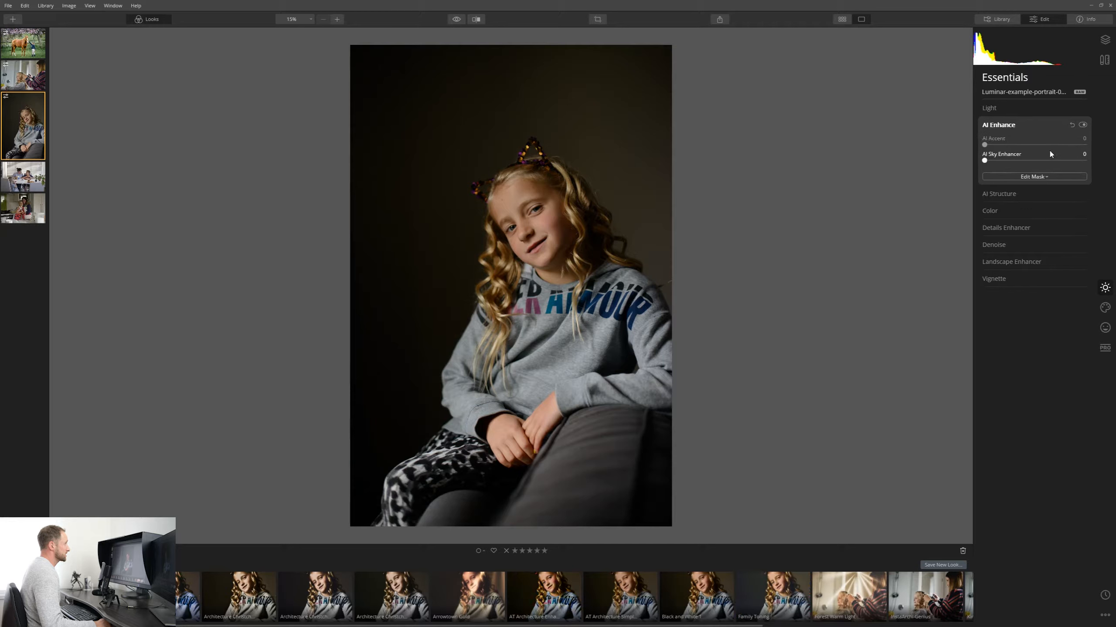
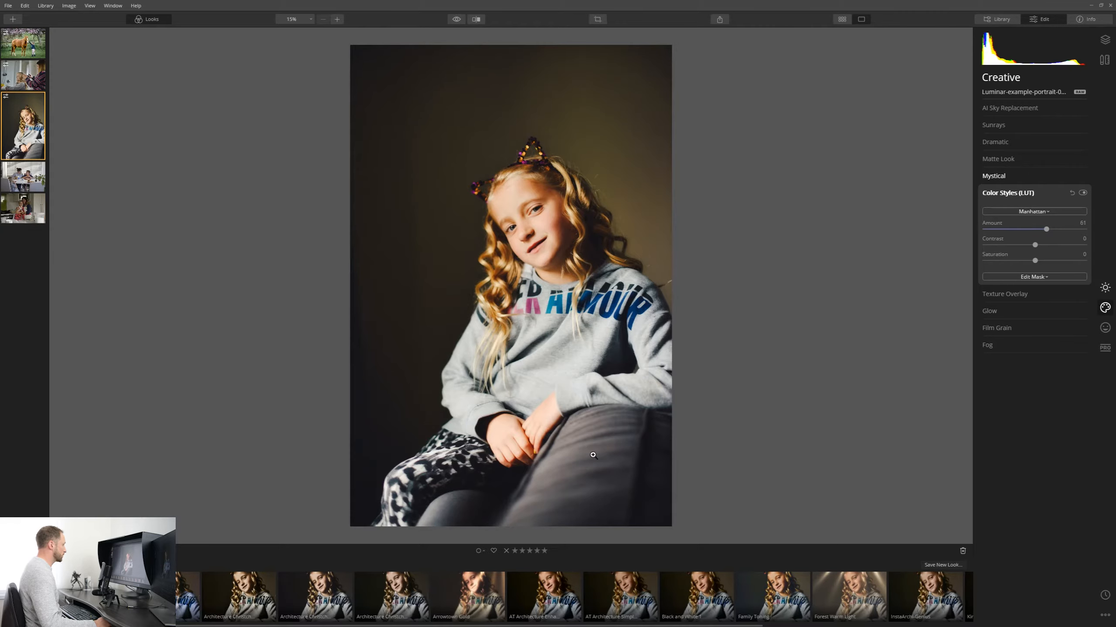
Save the current portrait edits as a new Look named "AT Family toning".
left_click(943, 565)
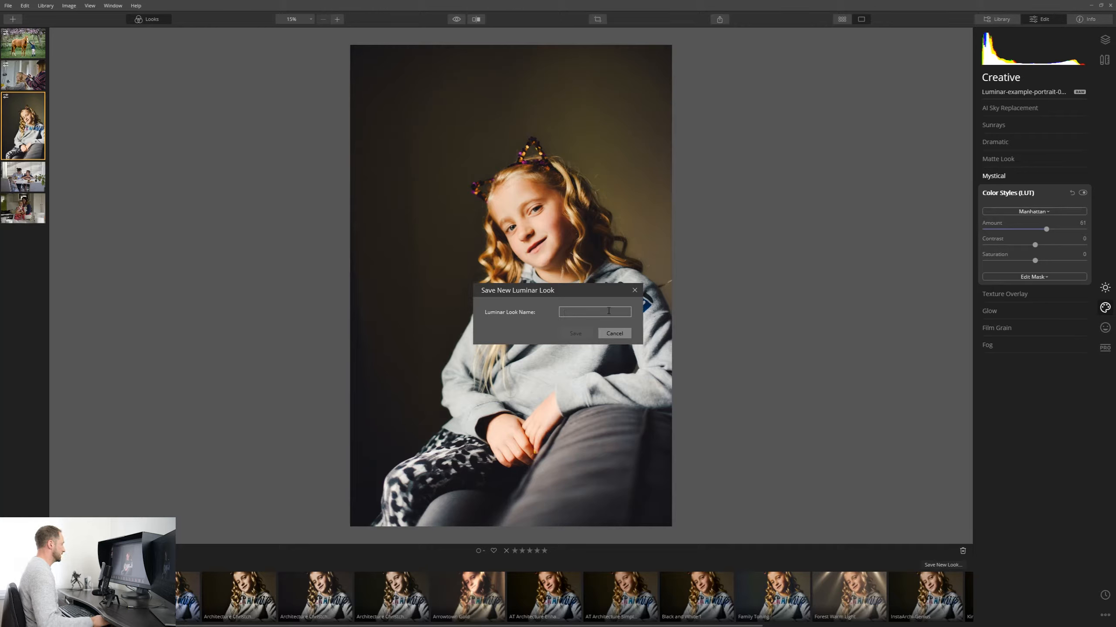
type("At")
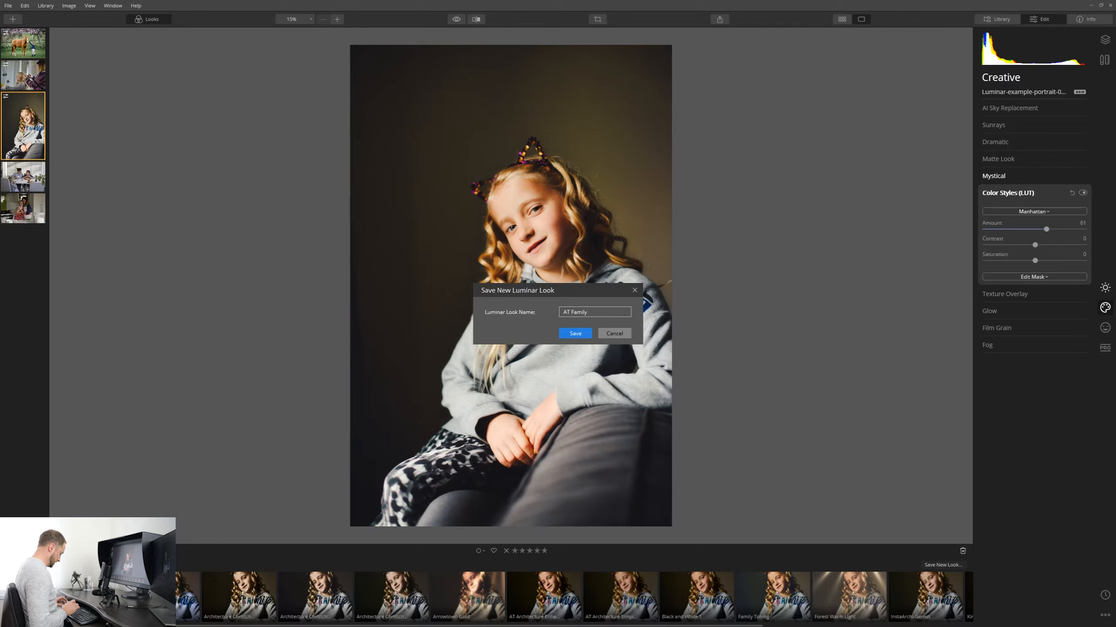
type("Family toning")
key("Return")
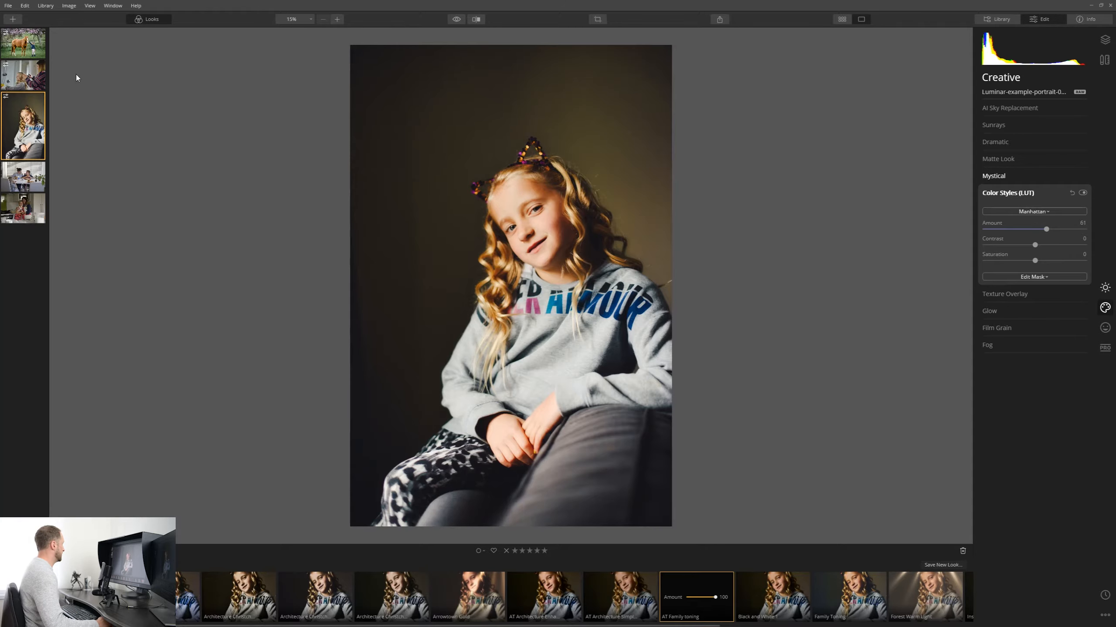
On the family dinner photo, apply the Family Toning look and adjust its strength down and back up.
left_click(36, 178)
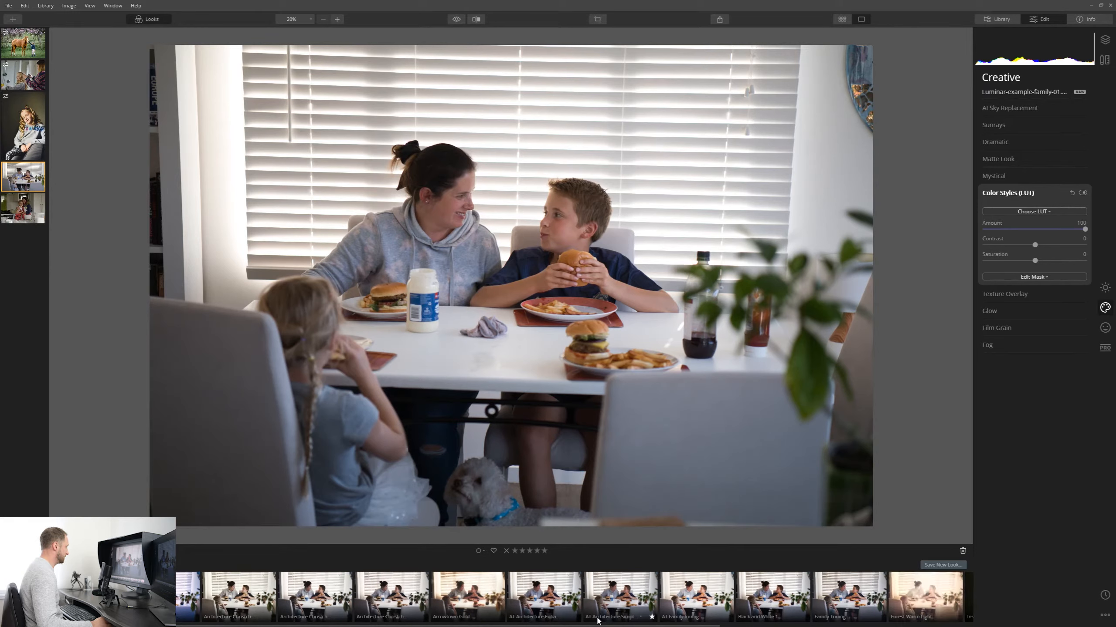
scroll(587, 598, "down", 5)
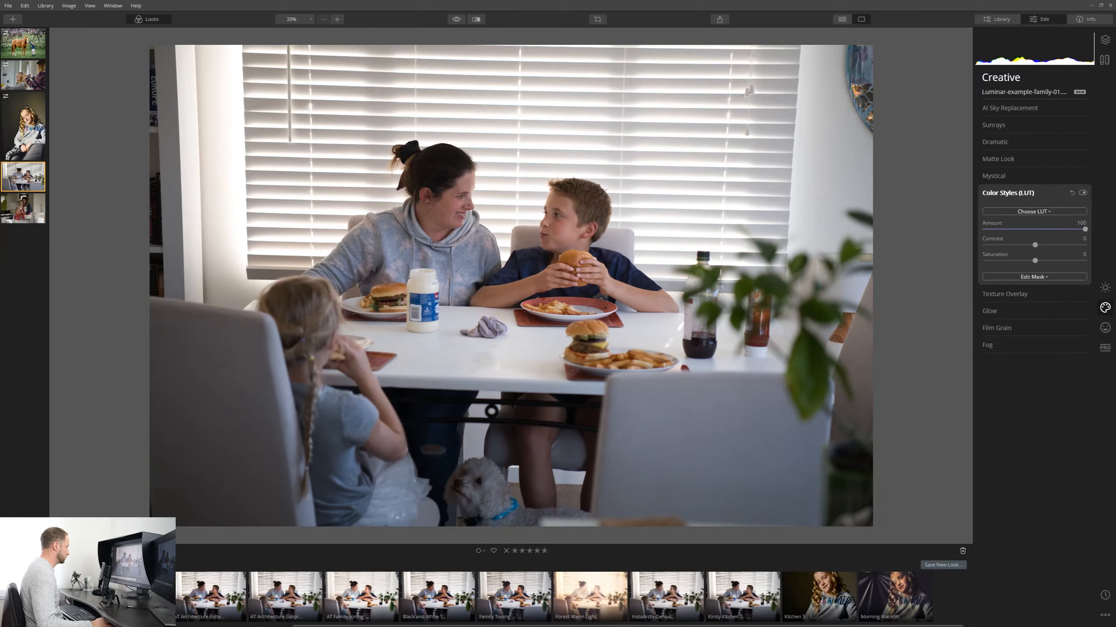
left_click(502, 595)
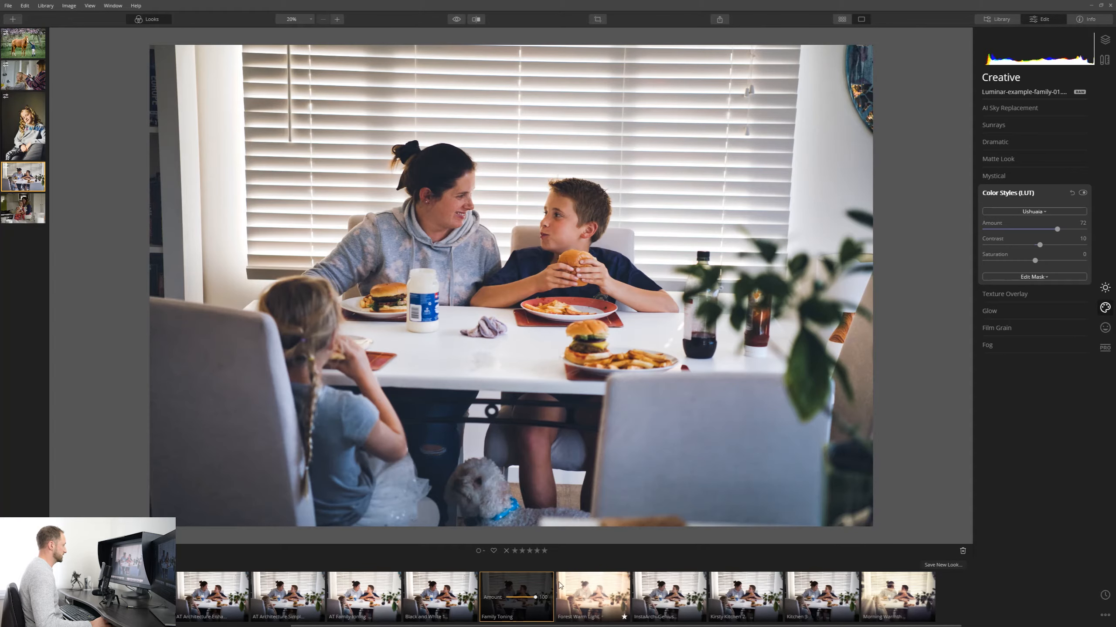
left_click_drag(535, 599, 504, 600)
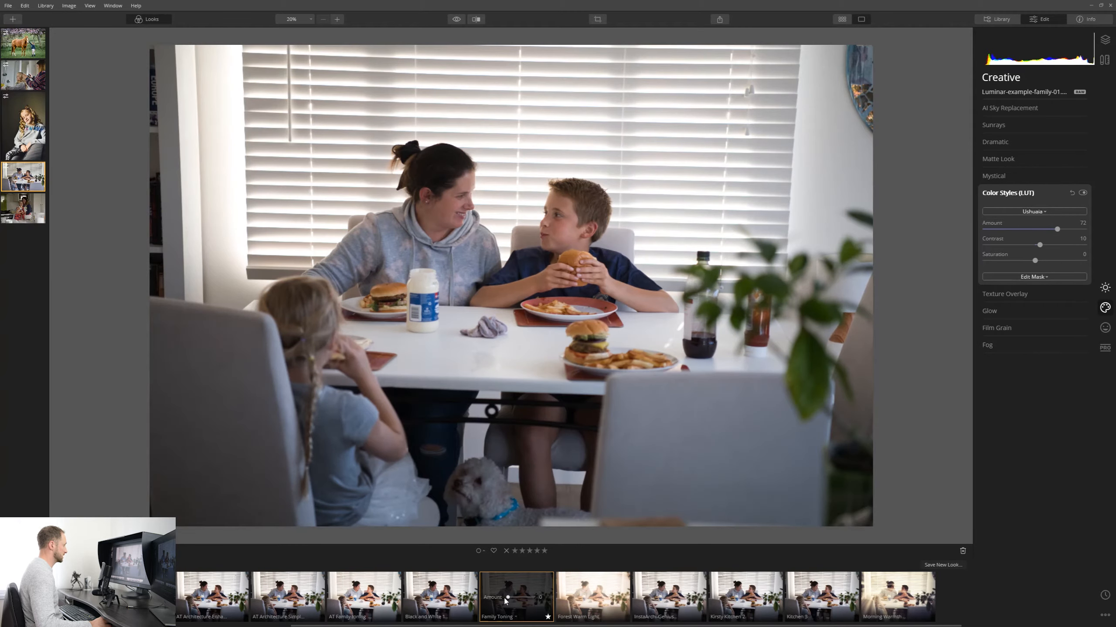
left_click_drag(505, 601, 538, 598)
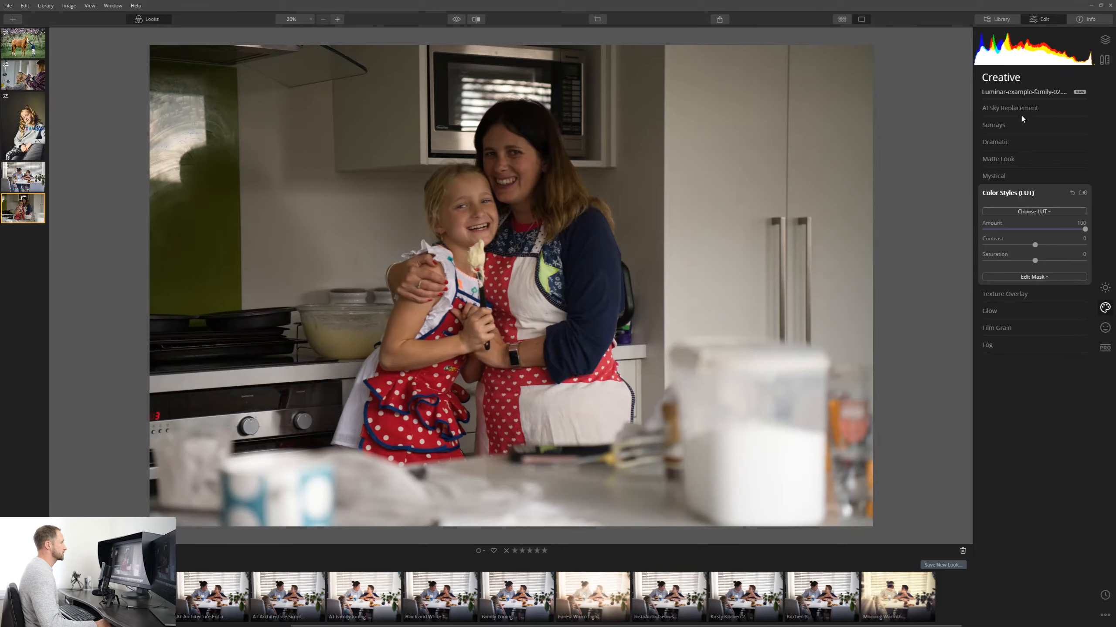
On the kitchen photo, set AI Enhance's AI Accent to 100 and nudge Exposure in Light slightly upward.
left_click(1106, 294)
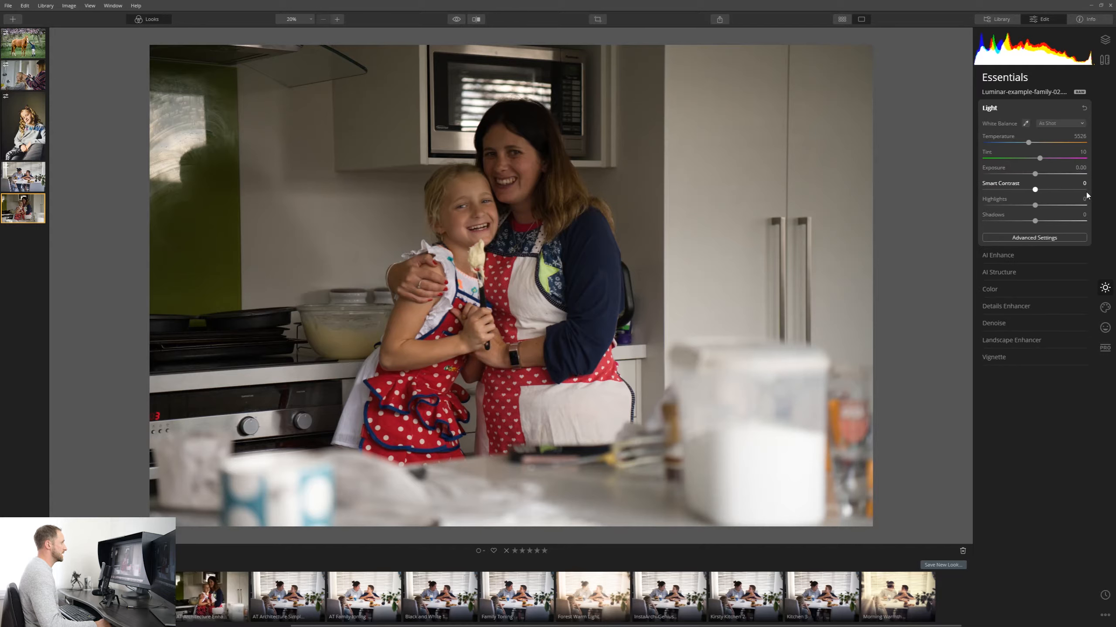
left_click(1020, 258)
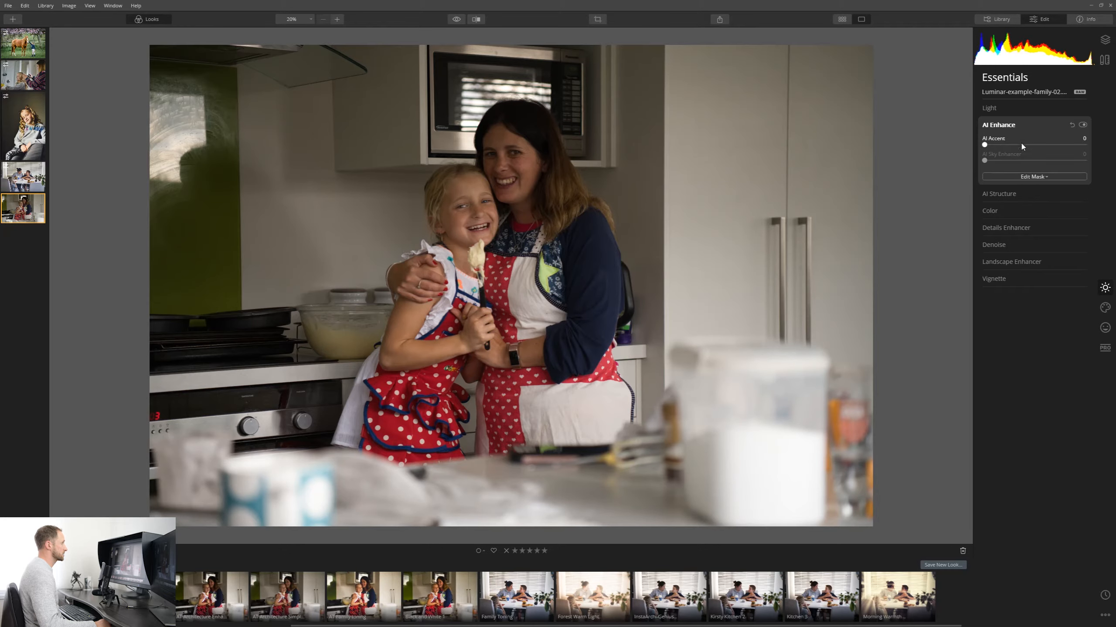
left_click_drag(984, 145, 1089, 146)
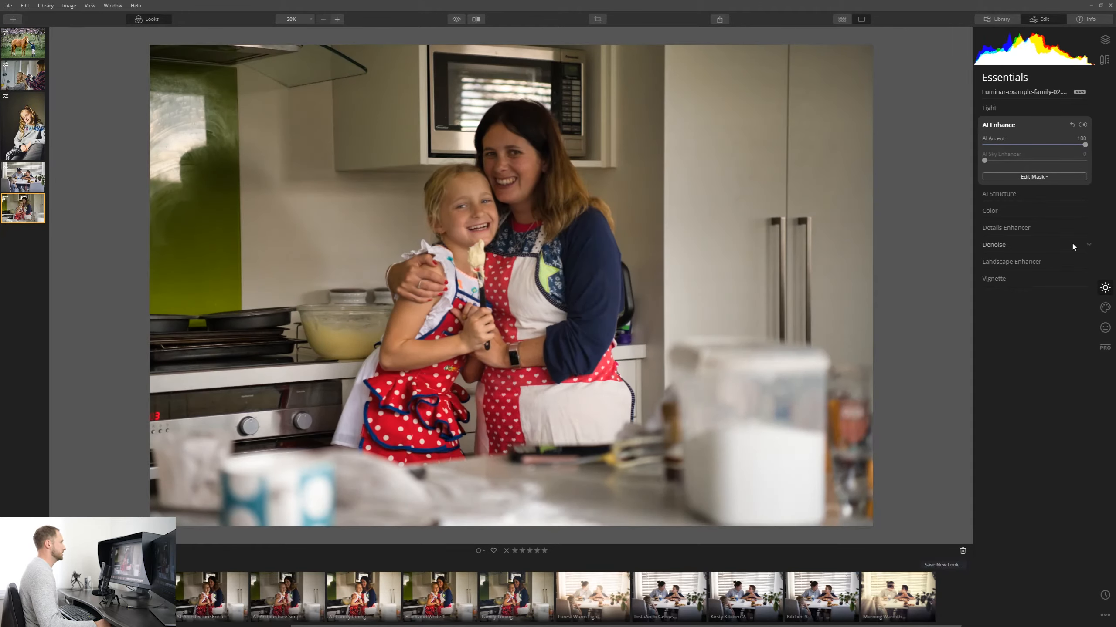
left_click(1014, 109)
left_click_drag(1035, 174, 1045, 175)
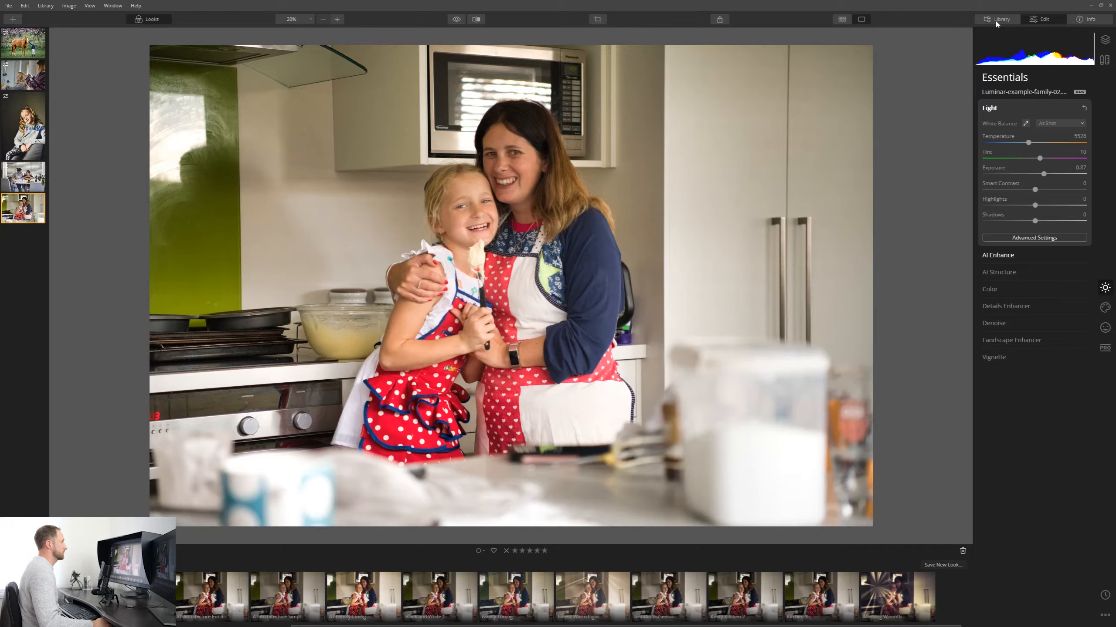
Open the 02 Travel and Landscapes folder and, on the seascape, set Temperature to about 6825 and Tint to about 32.
left_click(997, 19)
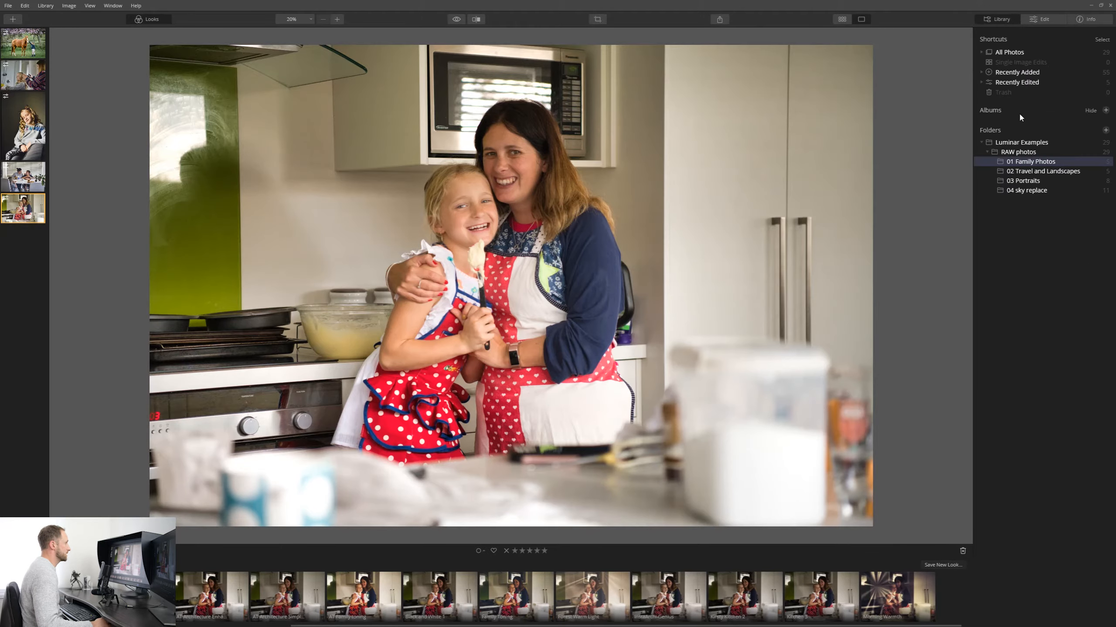
left_click(1043, 170)
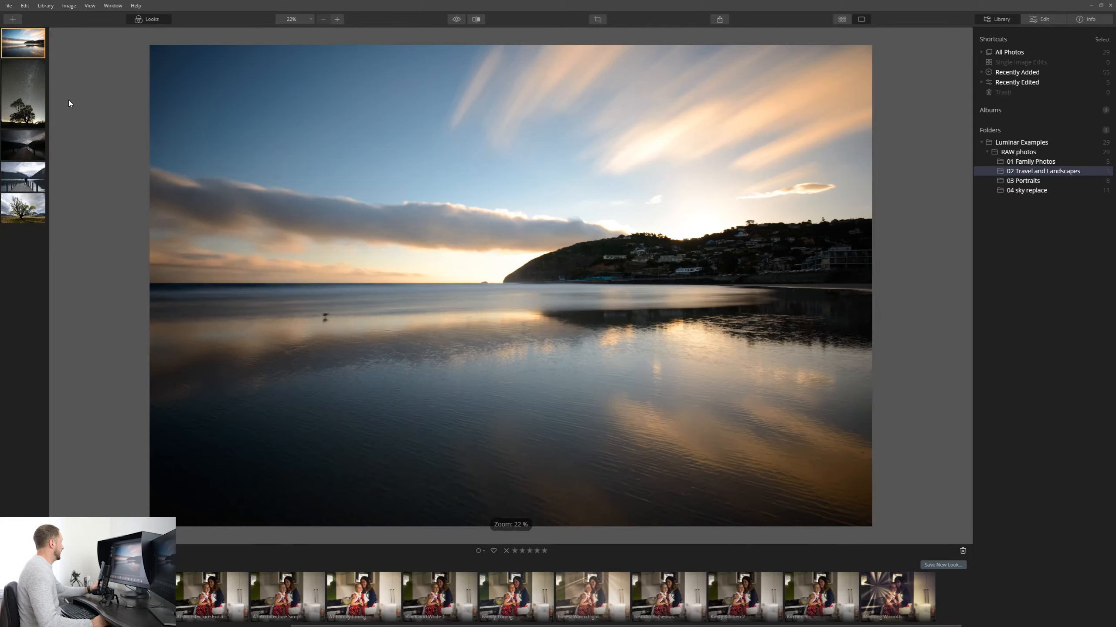
left_click(1041, 18)
left_click_drag(1022, 143, 1008, 145)
left_click_drag(1027, 146, 1037, 145)
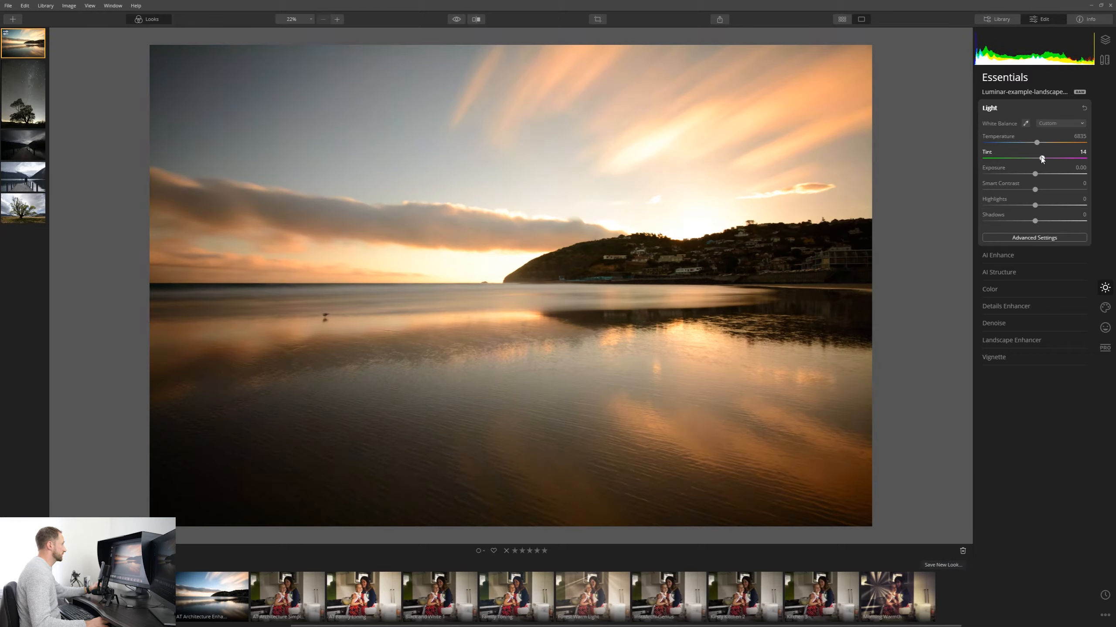
left_click_drag(1041, 159, 1048, 160)
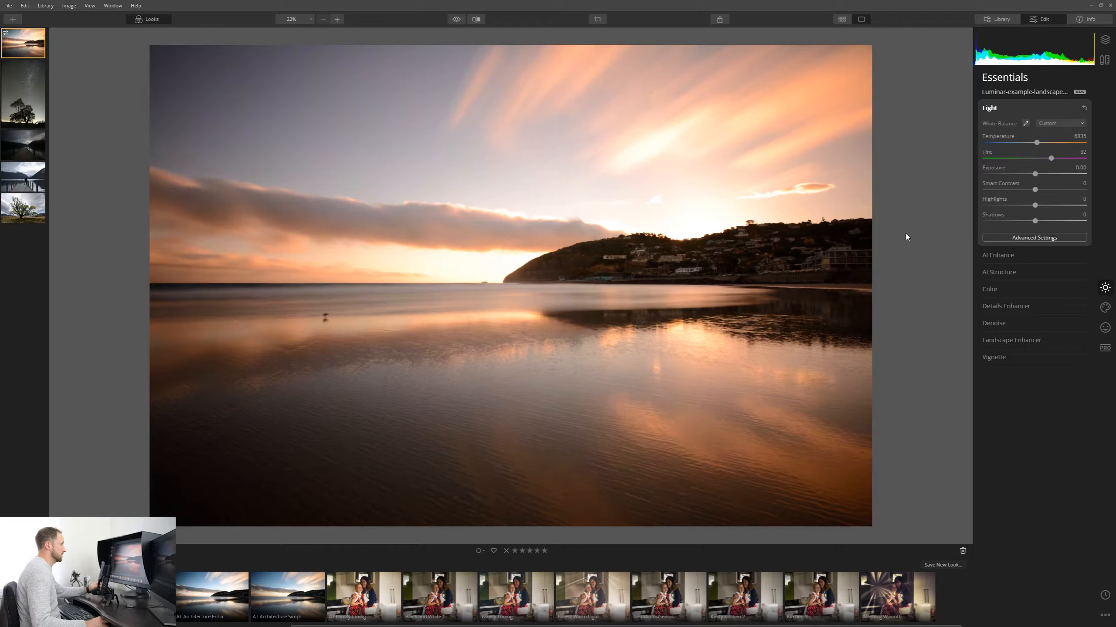
Set the seascape's Smart Contrast to -75, Highlights to -41 and Shadows to 2.
left_click_drag(1065, 192, 997, 191)
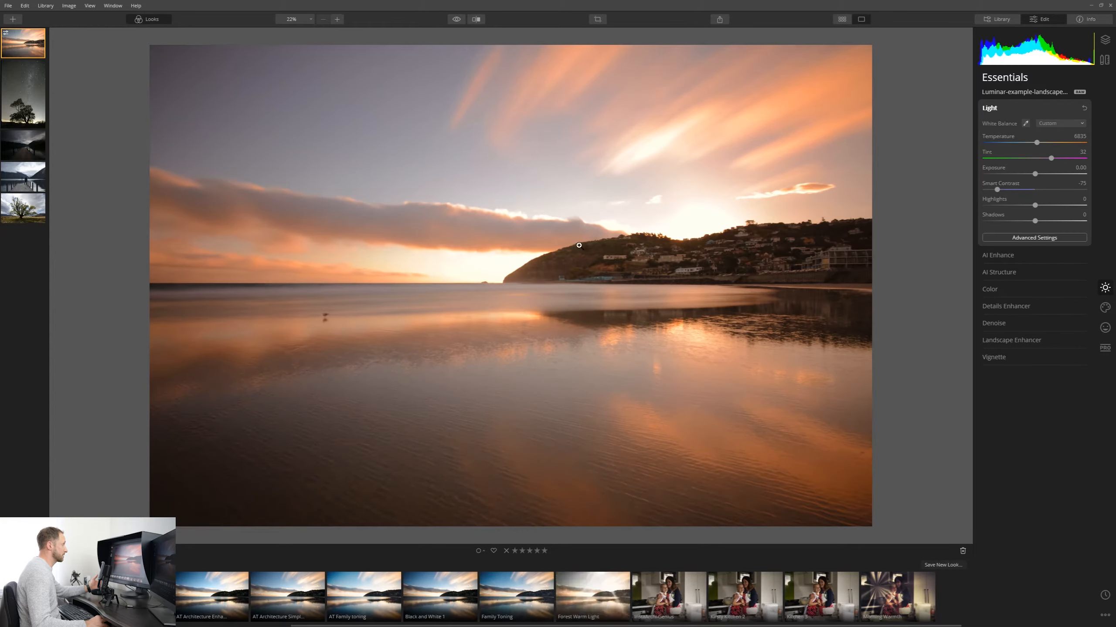
left_click_drag(1035, 205, 1014, 206)
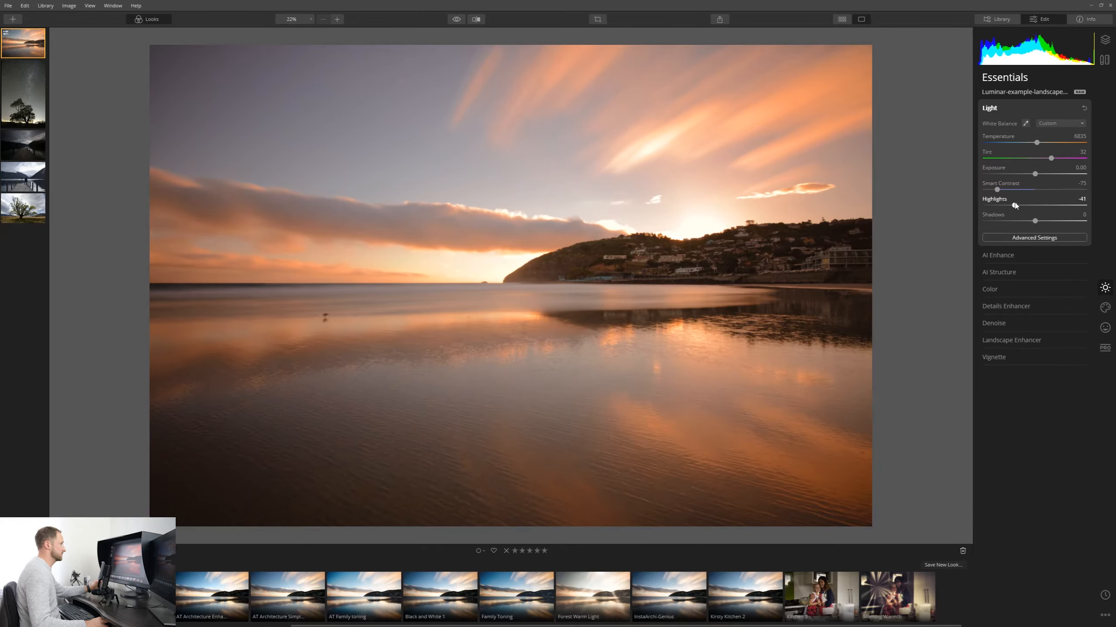
left_click_drag(1035, 221, 1039, 221)
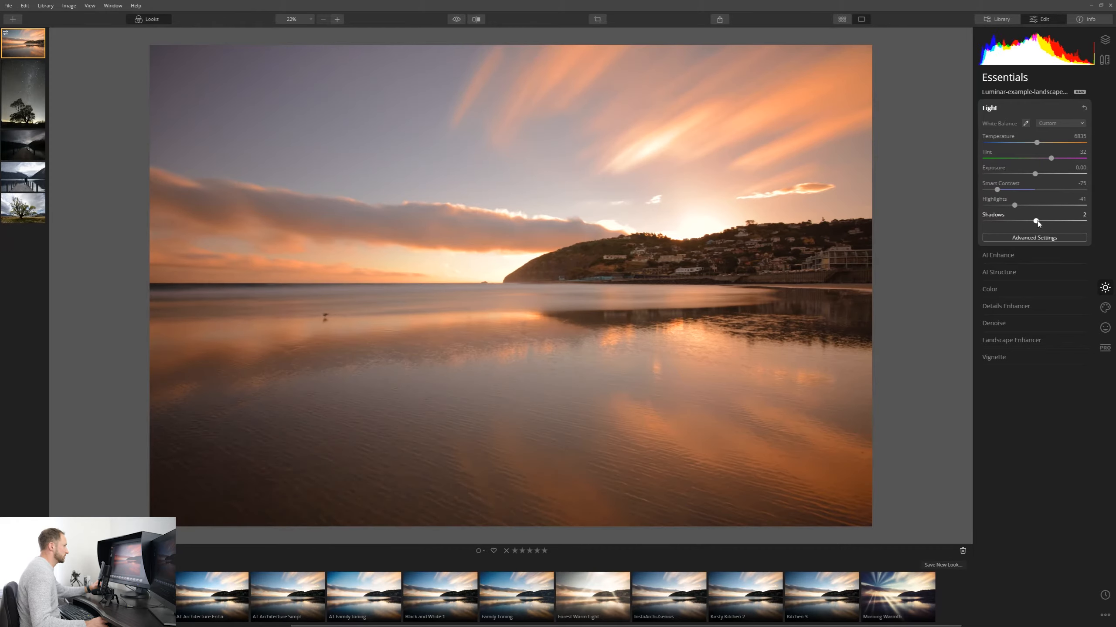
Open AI Enhance on the seascape and set AI Accent to 53, then collapse back to Light.
left_click(1035, 254)
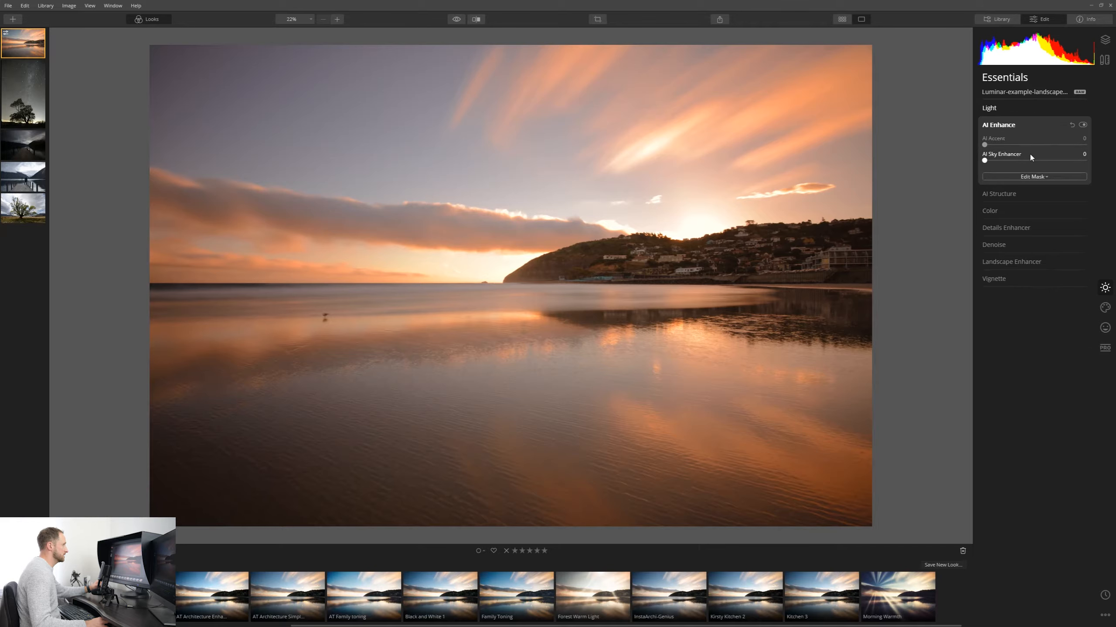
left_click(1025, 145)
mouse_move(1025, 146)
left_mouse_down()
mouse_move(1074, 146)
mouse_move(1038, 149)
left_mouse_up()
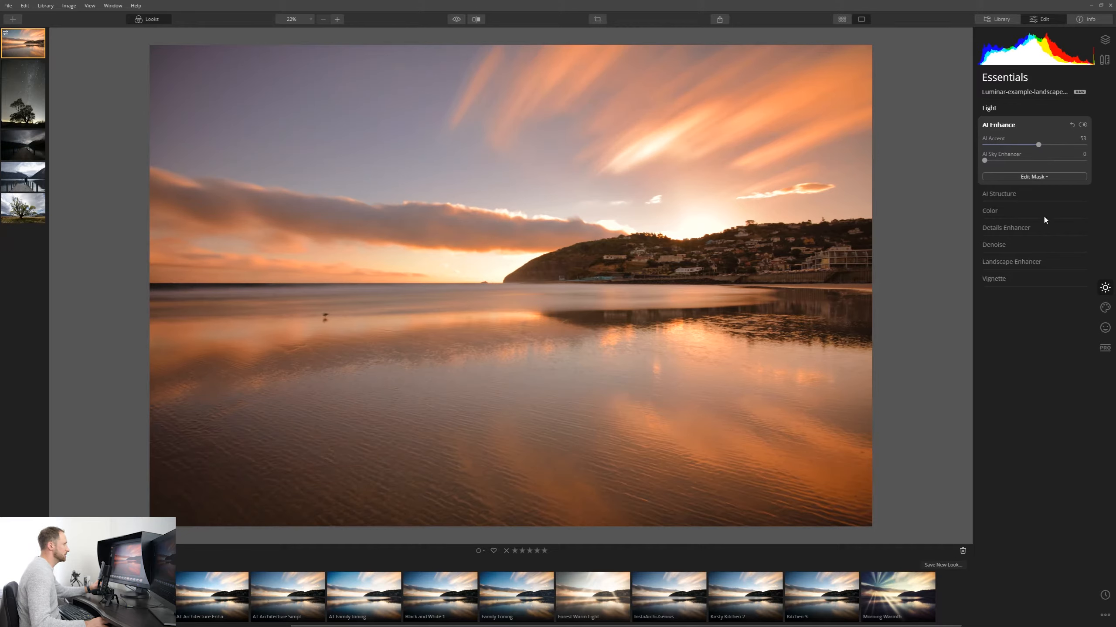
left_click(1024, 105)
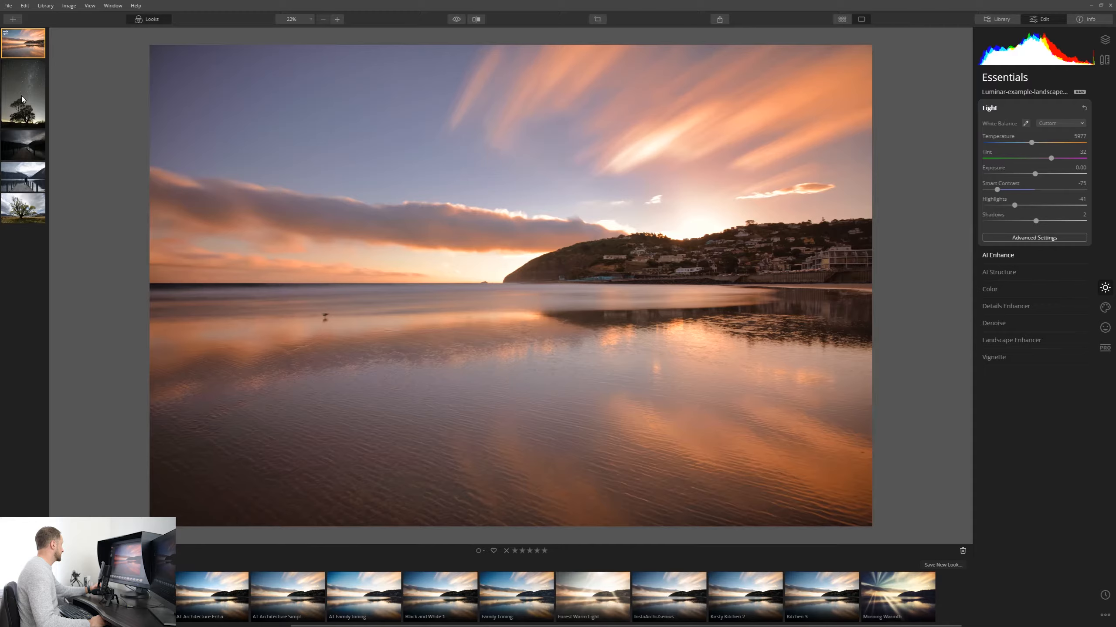
Move to the night-sky tree photo and warm its Temperature to about 10872.
key("Right")
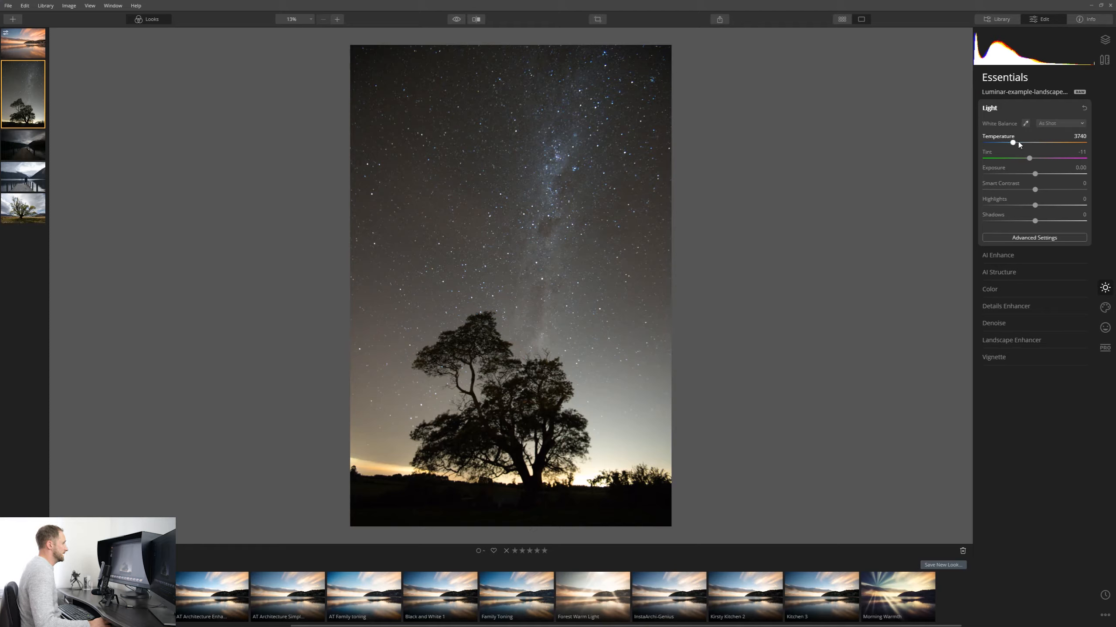
left_click_drag(1012, 143, 1003, 148)
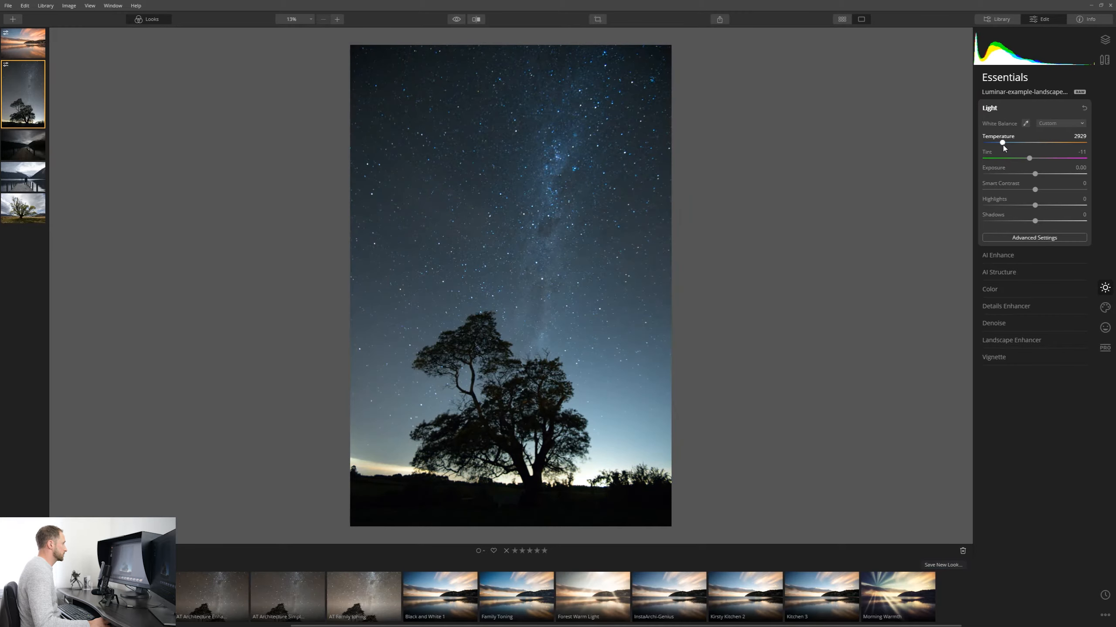
mouse_move(1003, 147)
left_mouse_down()
mouse_move(1037, 147)
mouse_move(1006, 148)
left_mouse_up()
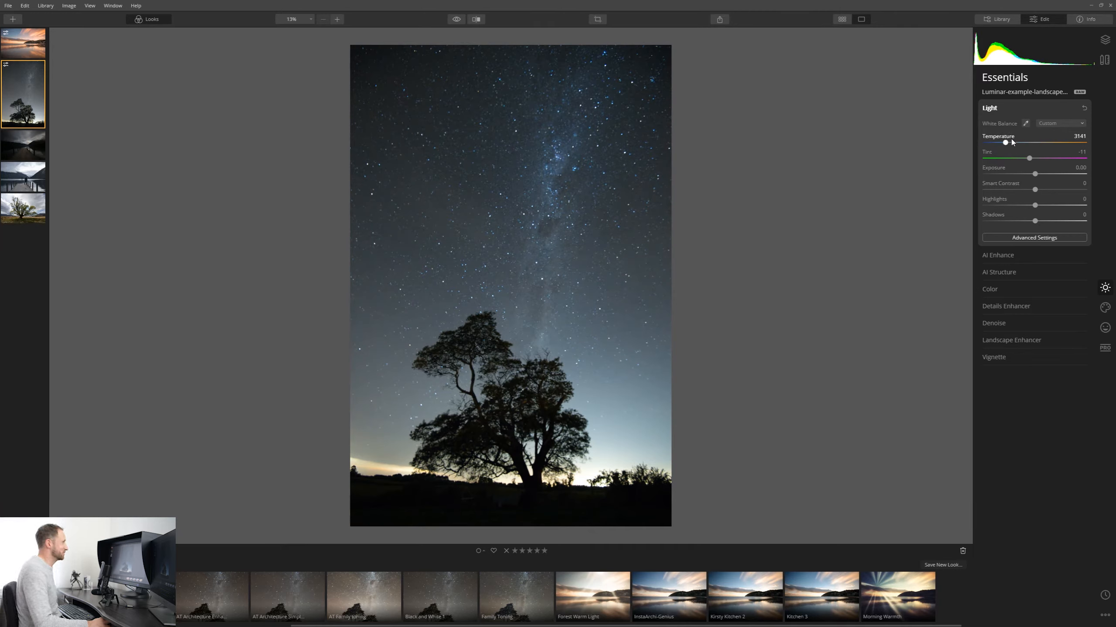
left_click_drag(1005, 143, 1055, 142)
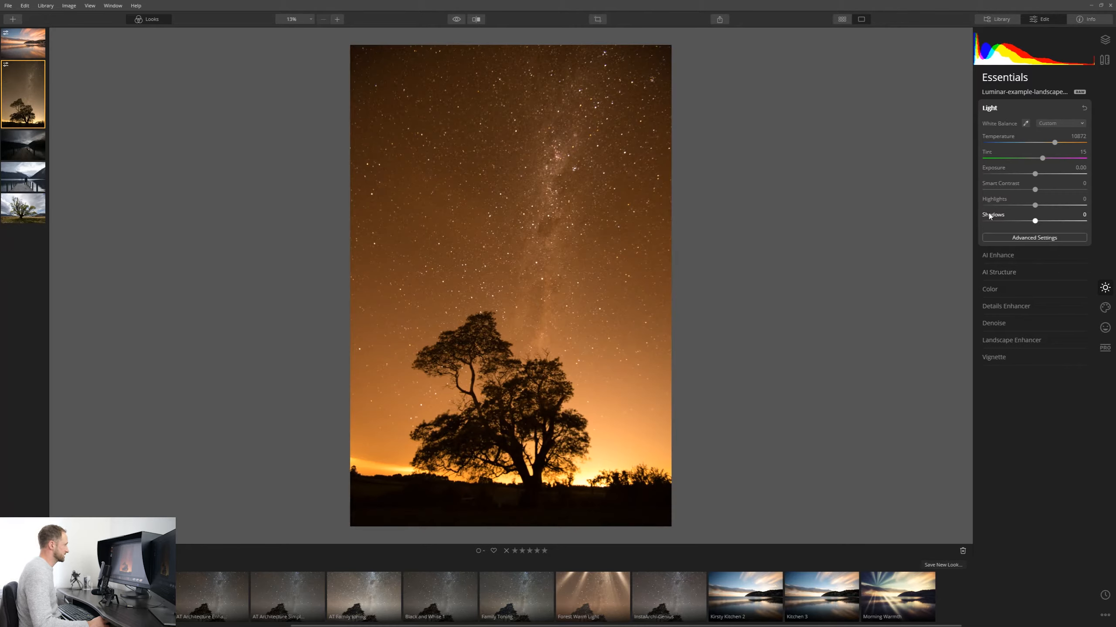
Set AI Enhance's AI Accent to 57 and raise AI Structure's Amount to about 74 on the night-sky photo.
left_click(1032, 254)
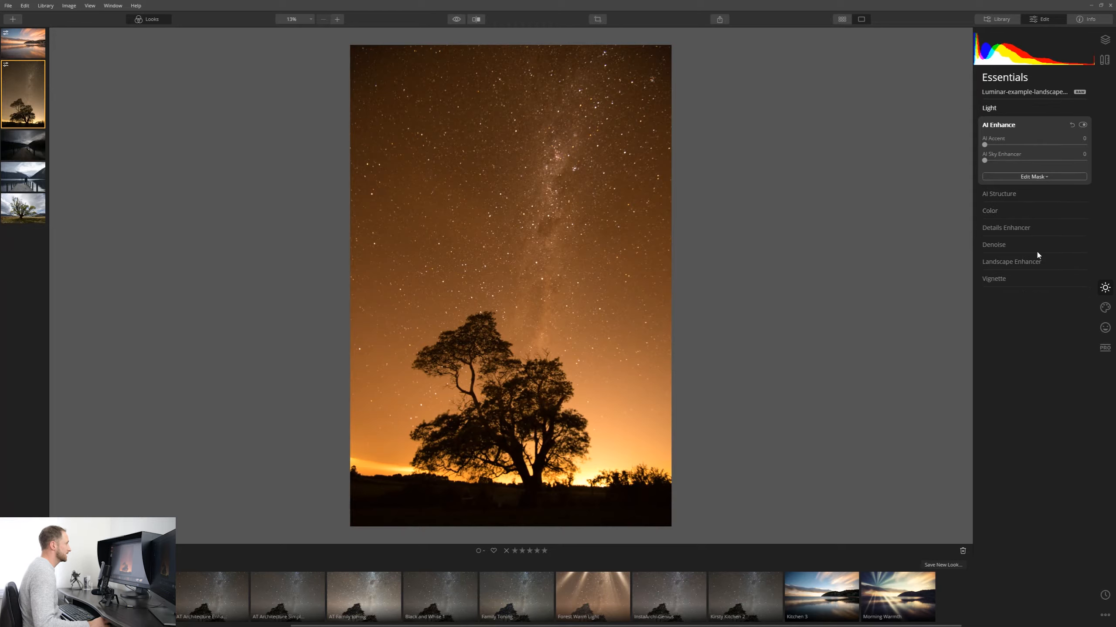
left_click_drag(1021, 145, 1046, 154)
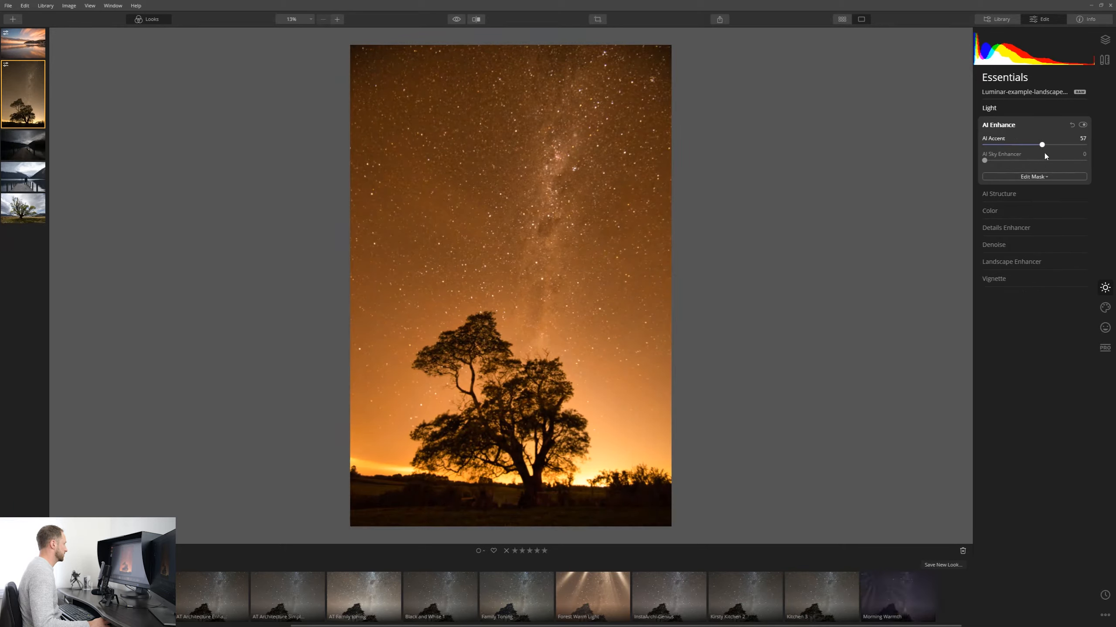
left_click(1006, 194)
left_click_drag(1036, 162, 1072, 162)
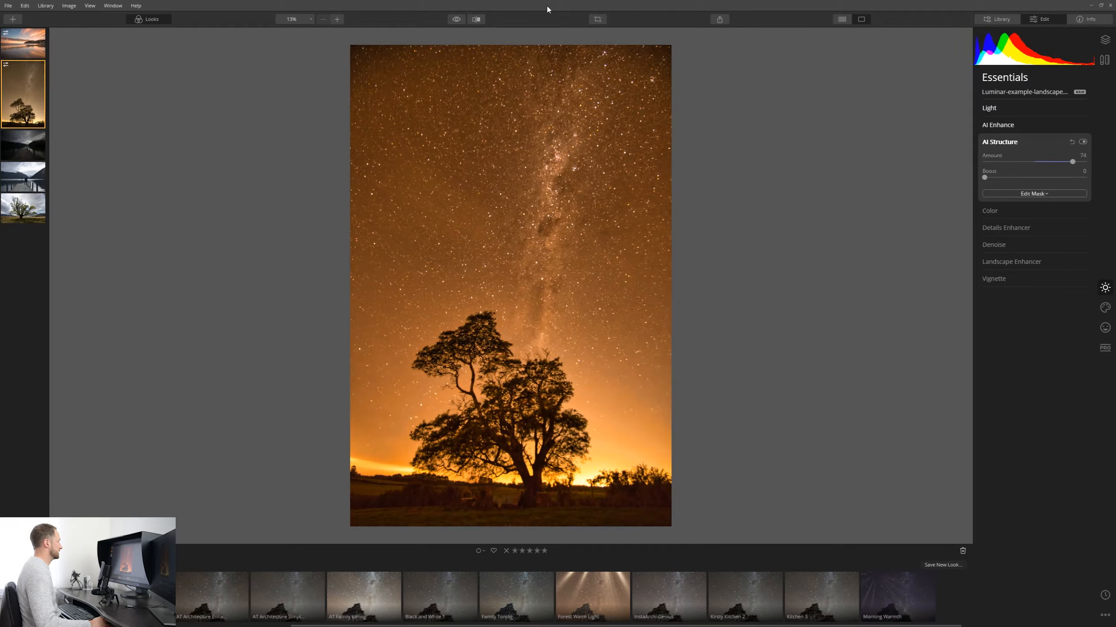
Compare the night-sky edit with the original using the before/after toggle and split view.
left_click(457, 24)
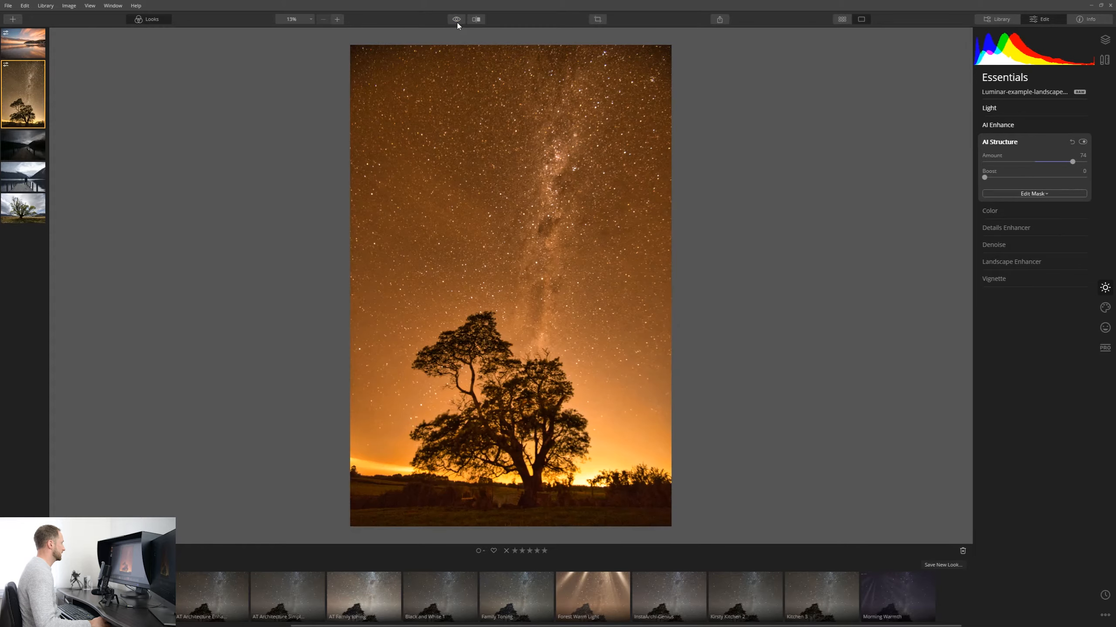
left_click(457, 19)
left_click(456, 20)
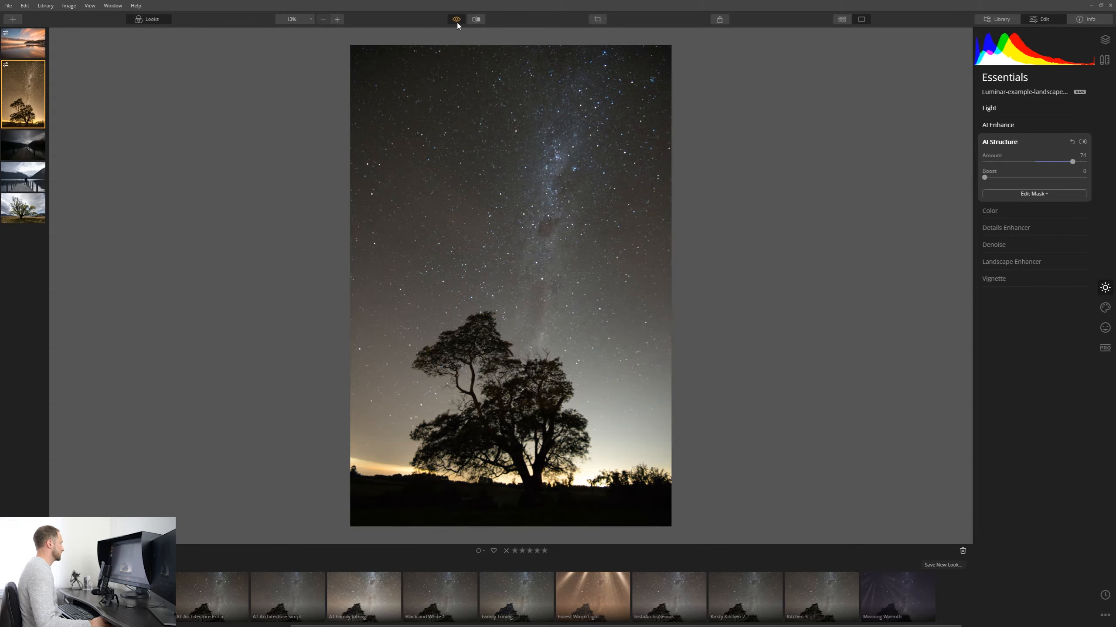
left_click(476, 19)
left_click_drag(504, 61, 514, 129)
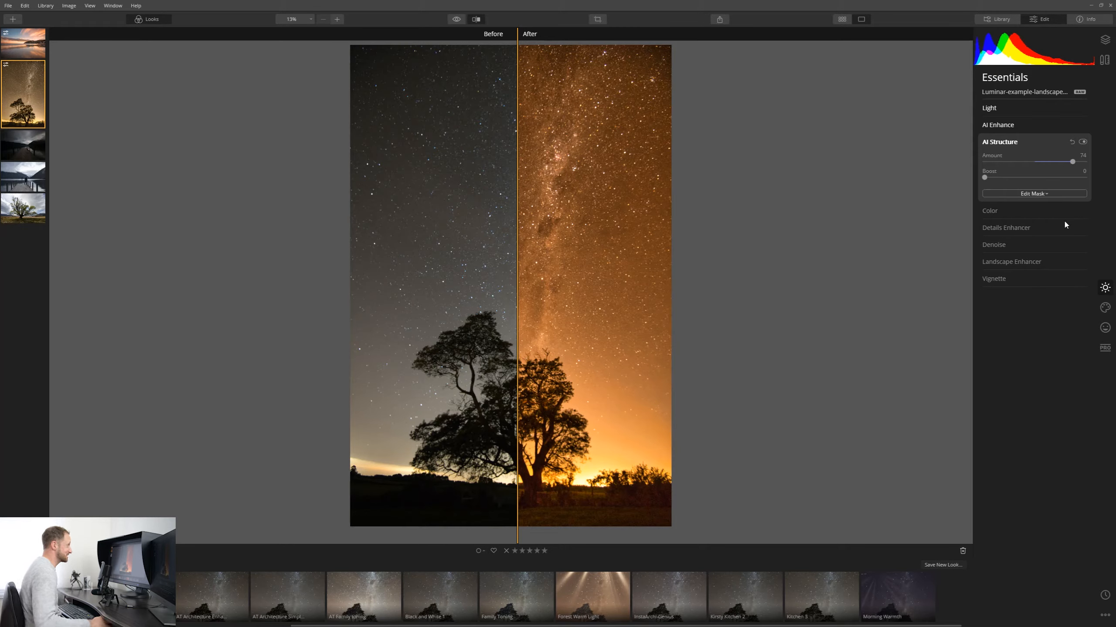
In the Creative tools, open Mystical and set its Amount to 42, leaving the split comparison view.
left_click(1107, 307)
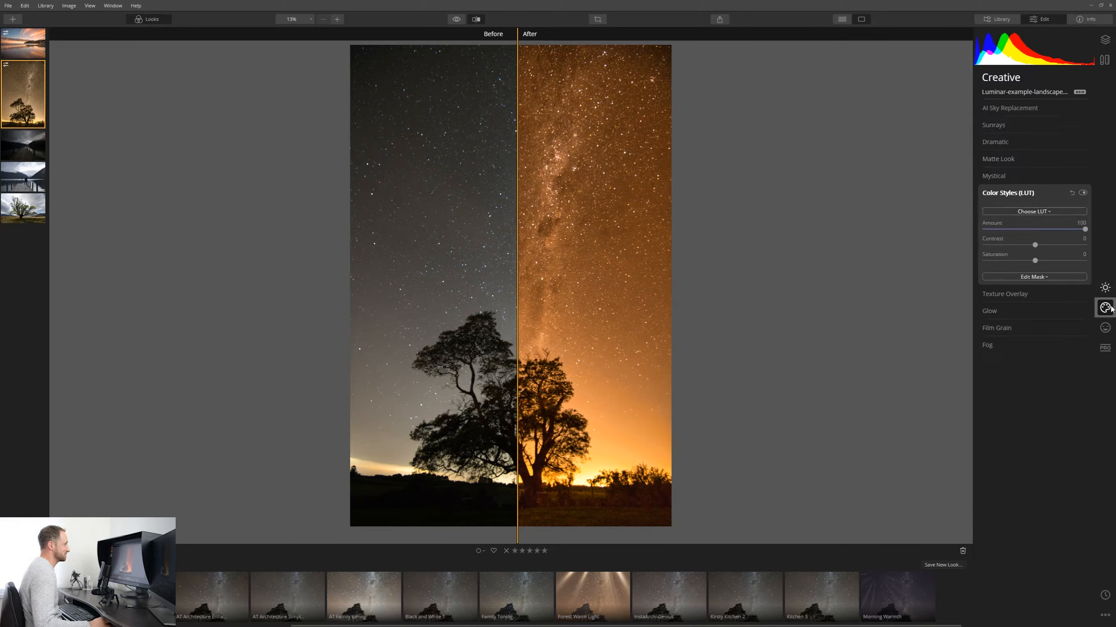
left_click(1105, 327)
left_click(1105, 307)
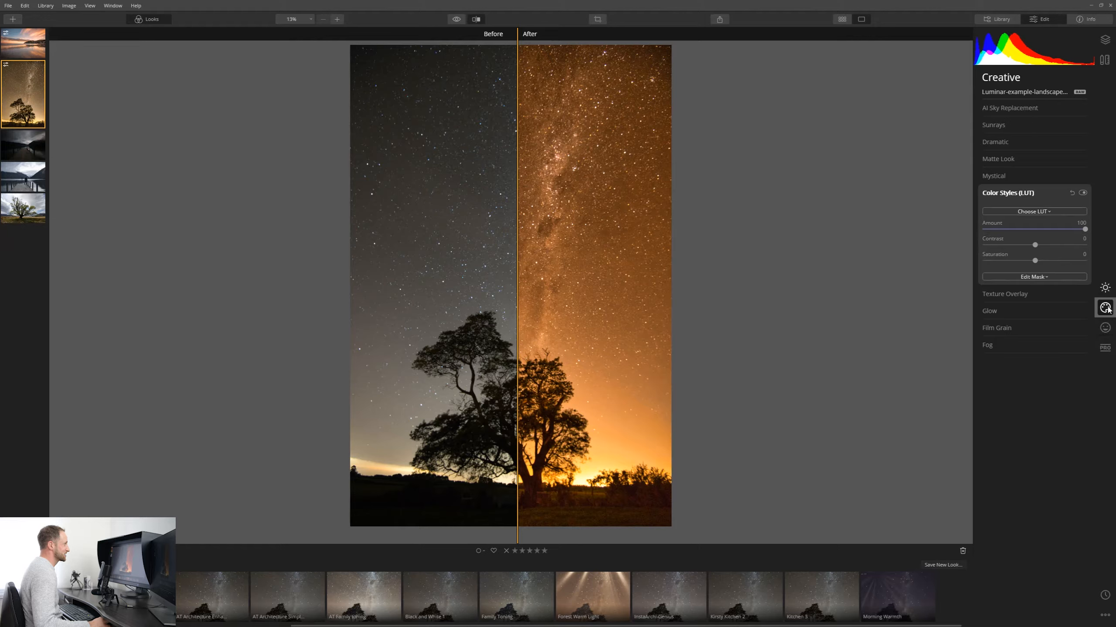
left_click(1016, 178)
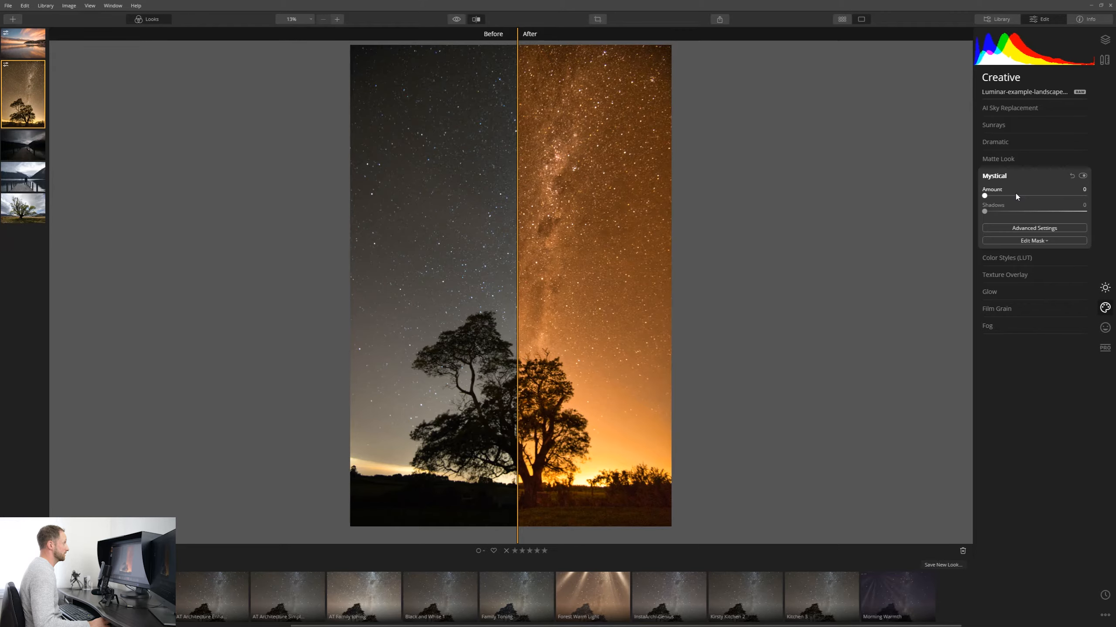
left_click_drag(985, 196, 1014, 197)
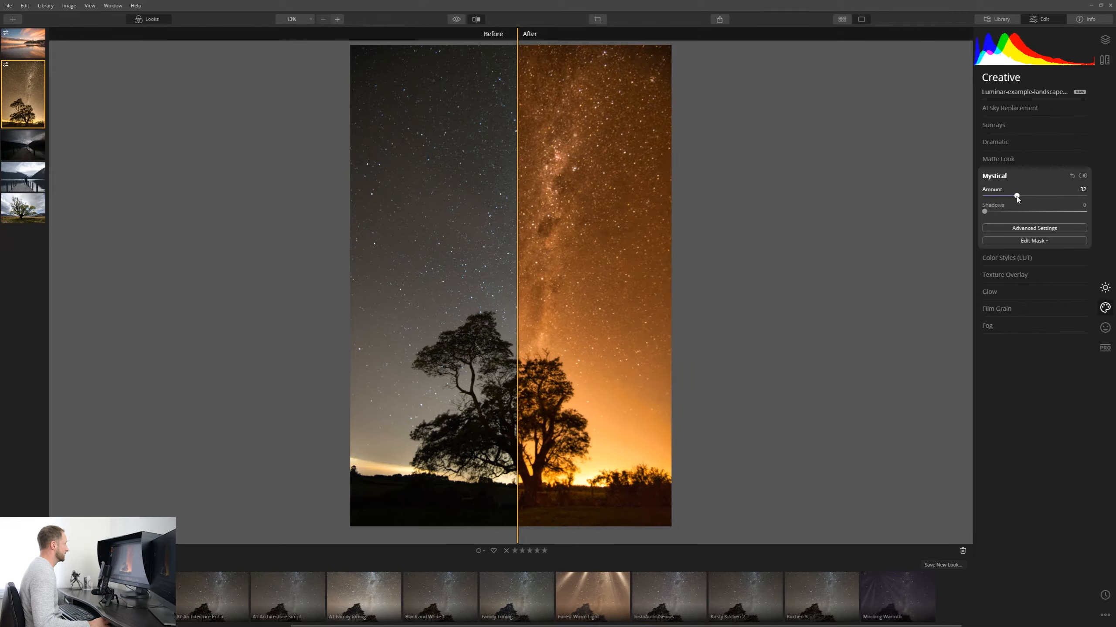
left_click(476, 19)
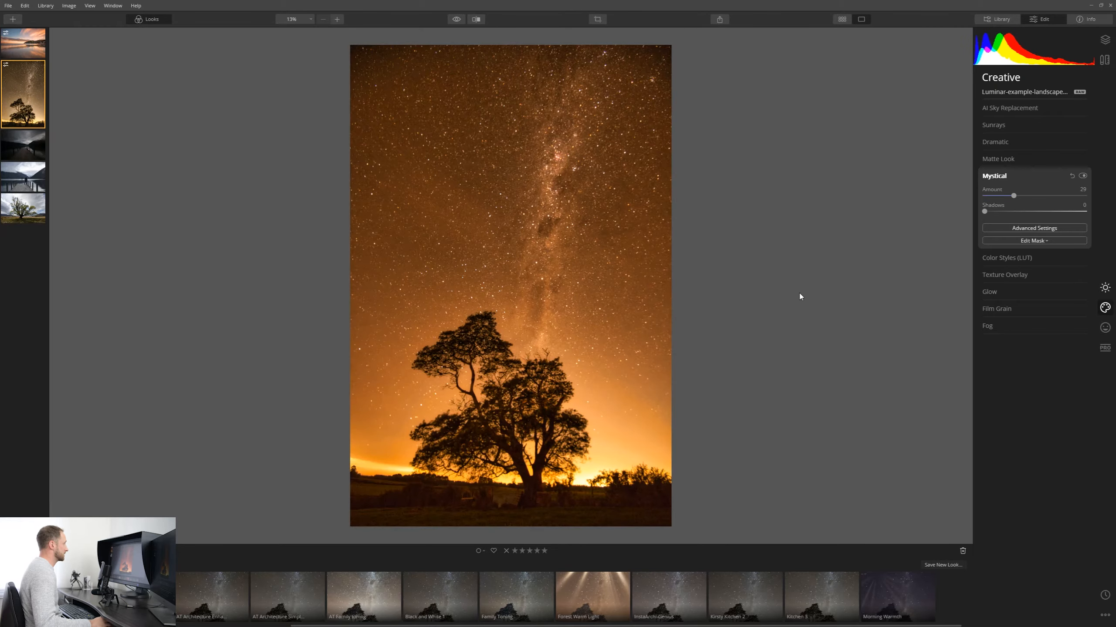
mouse_move(1015, 197)
left_mouse_down()
mouse_move(960, 198)
mouse_move(1077, 207)
mouse_move(1028, 206)
left_mouse_up()
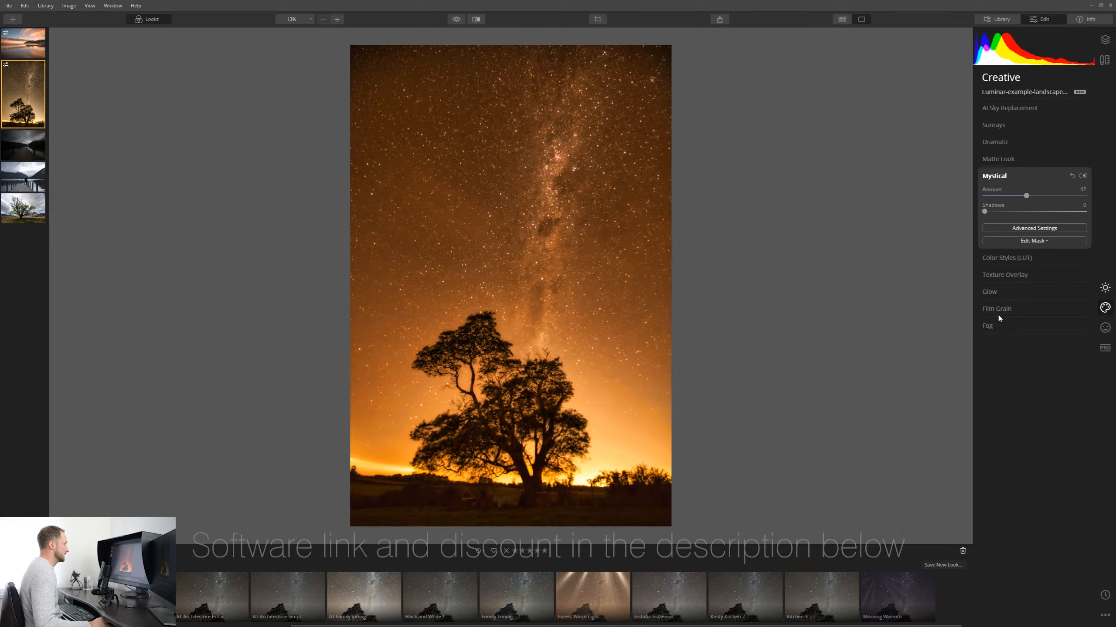
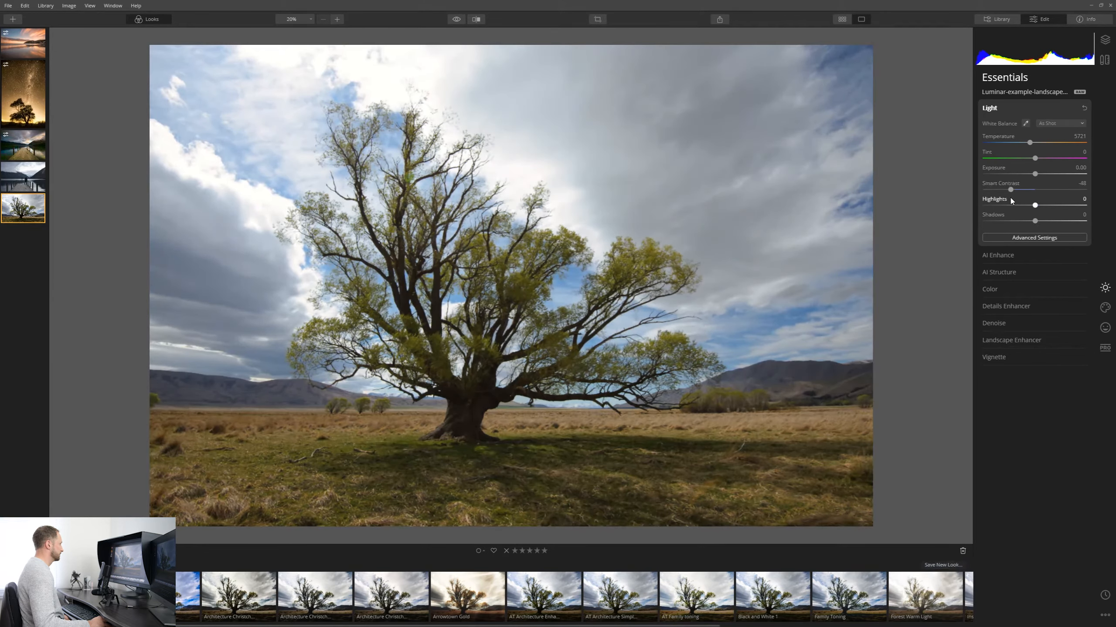
On the lone-tree landscape photo, open AI Enhance and set AI Accent to 100.
left_click(1028, 257)
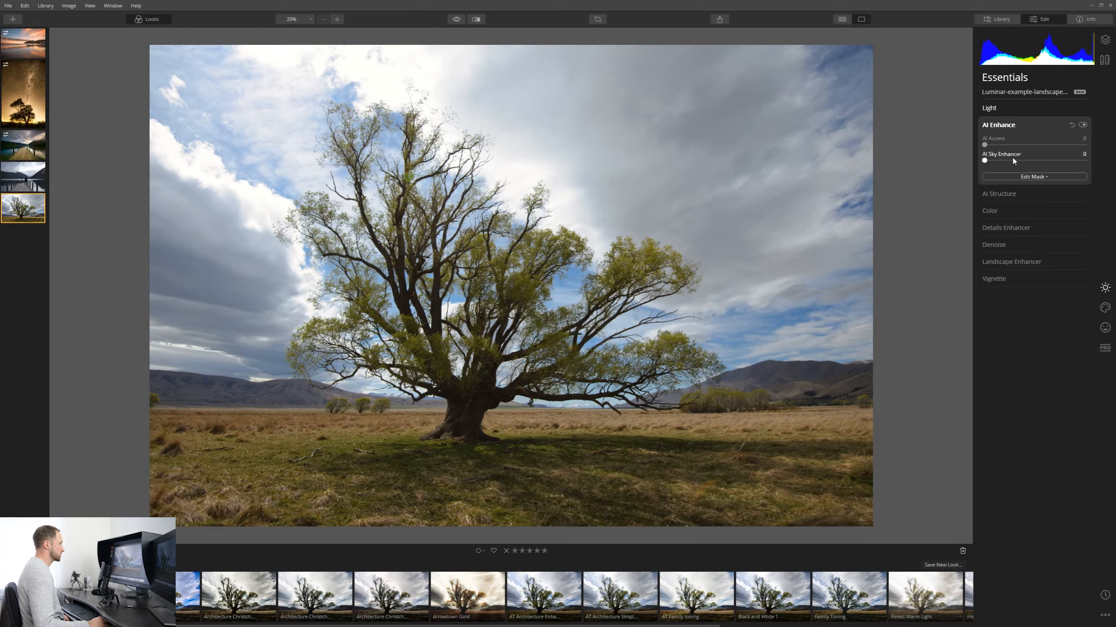
left_click_drag(984, 146, 1109, 150)
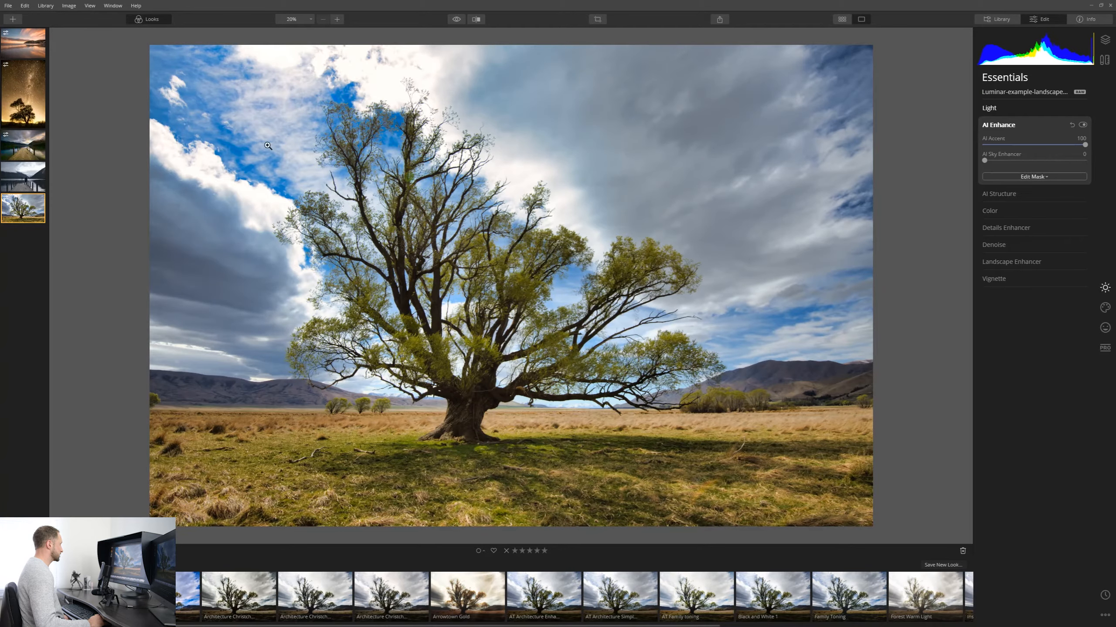
Open AI Structure and set its Amount to about 84, checking the trunk detail at 100% zoom.
left_click_drag(1074, 147, 1110, 169)
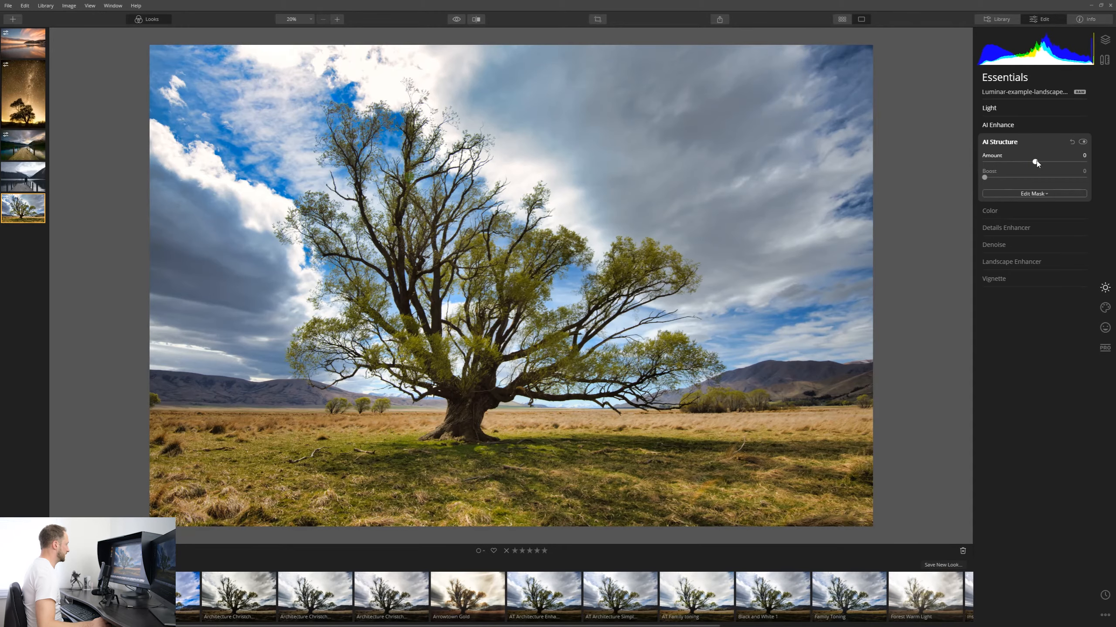
mouse_move(1060, 163)
left_mouse_down()
mouse_move(1032, 164)
mouse_move(1068, 165)
left_mouse_up()
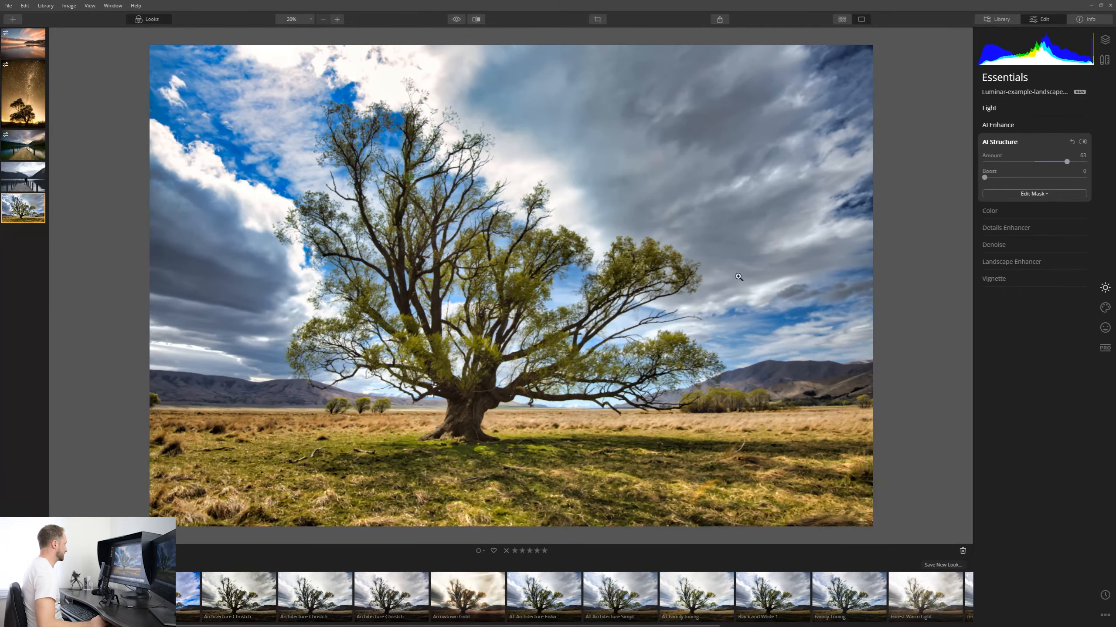
double_click(502, 400)
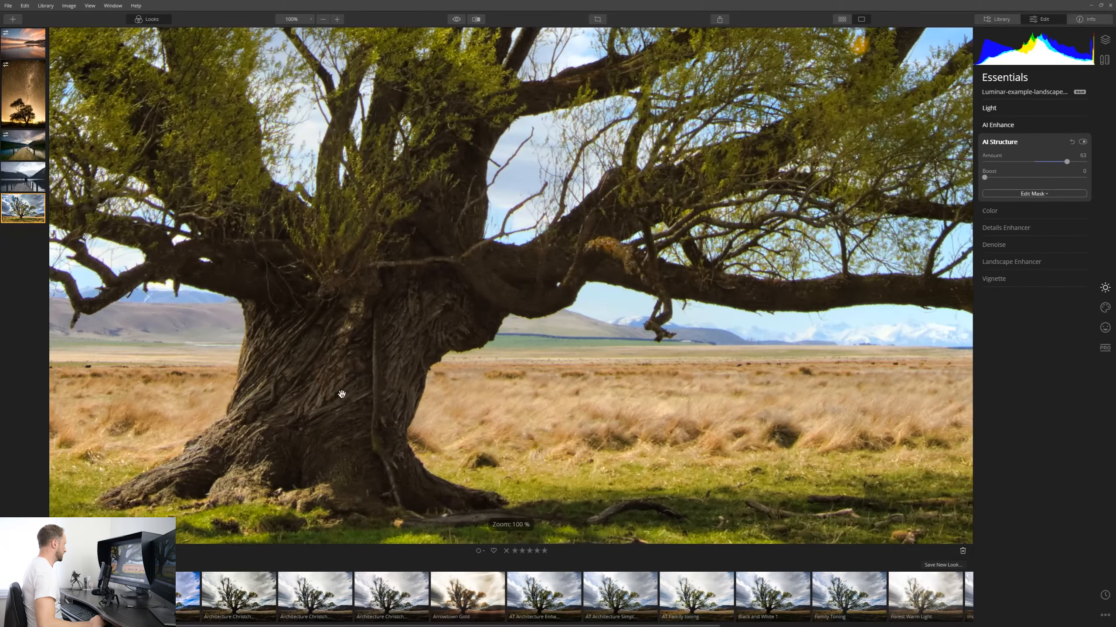
left_click_drag(339, 390, 539, 318)
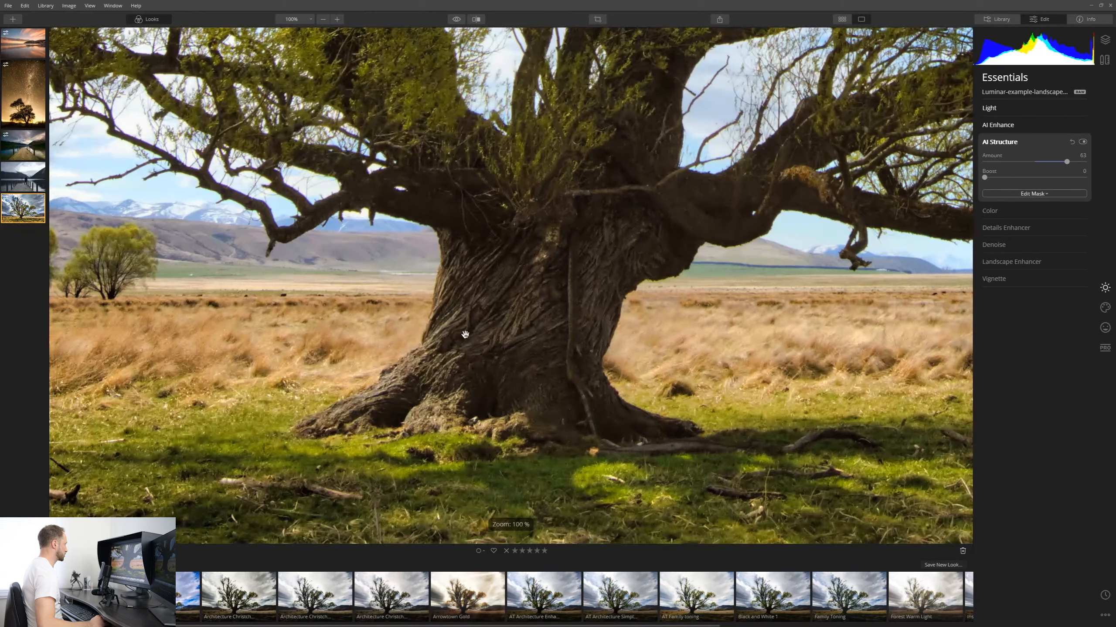
mouse_move(1067, 162)
left_mouse_down()
mouse_move(1052, 163)
mouse_move(1077, 164)
left_mouse_up()
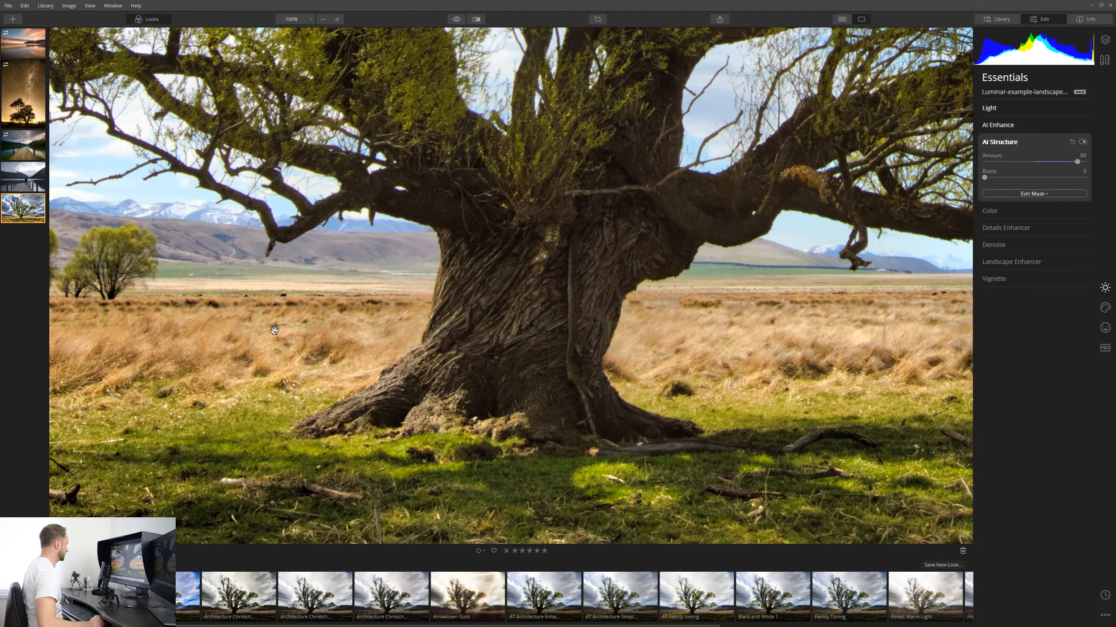
Open Vignette and set its Amount to about -57.
left_click(796, 389)
left_click(1011, 279)
left_click_drag(1035, 260, 1017, 275)
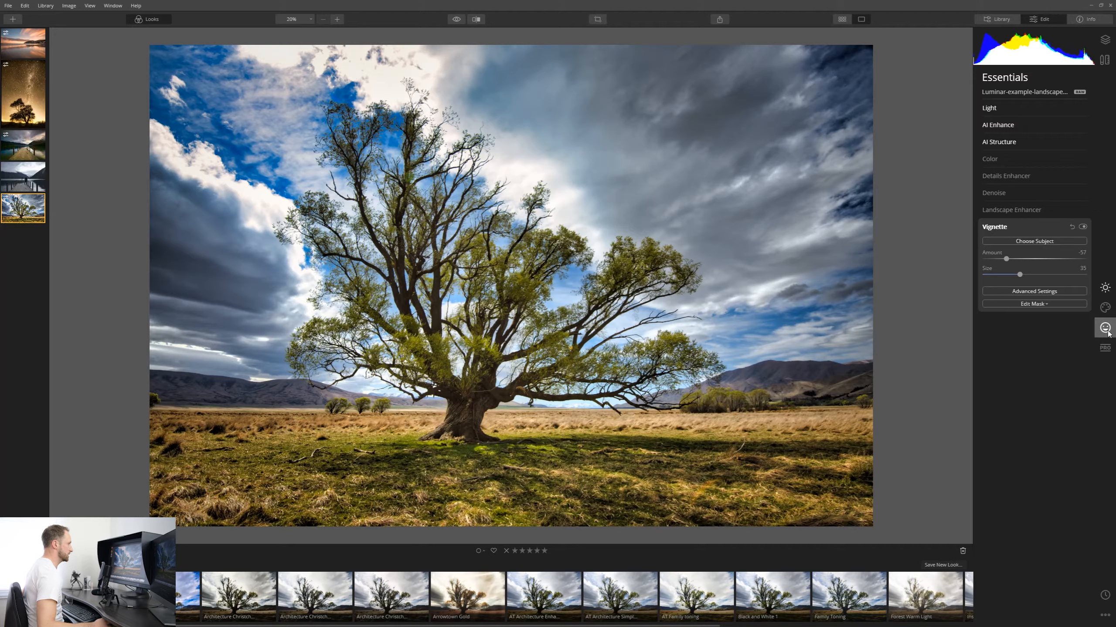
In the Creative tools, open Dramatic, raise its Amount slightly and set Local Contrast to 60.
left_click(1105, 309)
left_click(1010, 141)
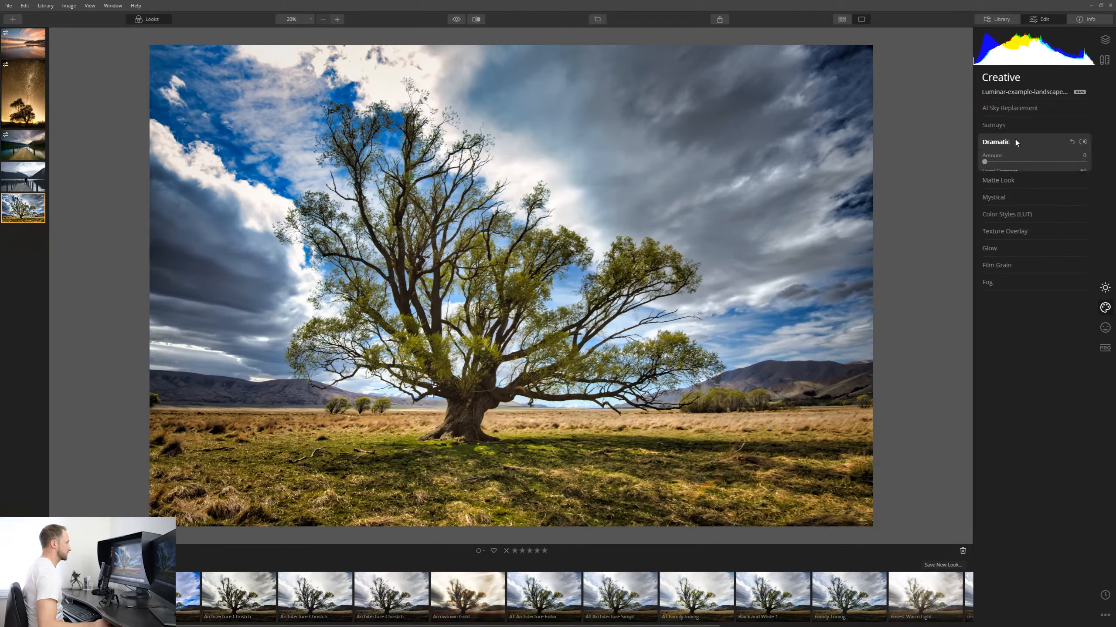
left_click_drag(985, 162, 1006, 171)
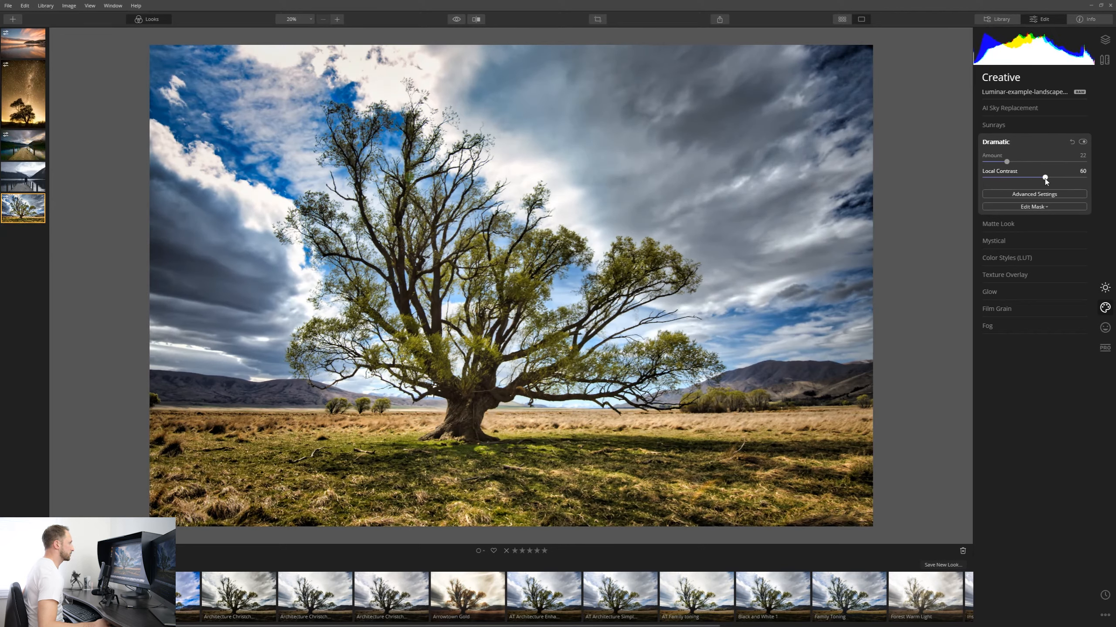
mouse_move(1046, 179)
left_mouse_down()
mouse_move(1087, 179)
mouse_move(979, 179)
mouse_move(1071, 180)
mouse_move(1042, 179)
left_mouse_up()
Open Mystical and set its Amount to 51.
left_click(1041, 237)
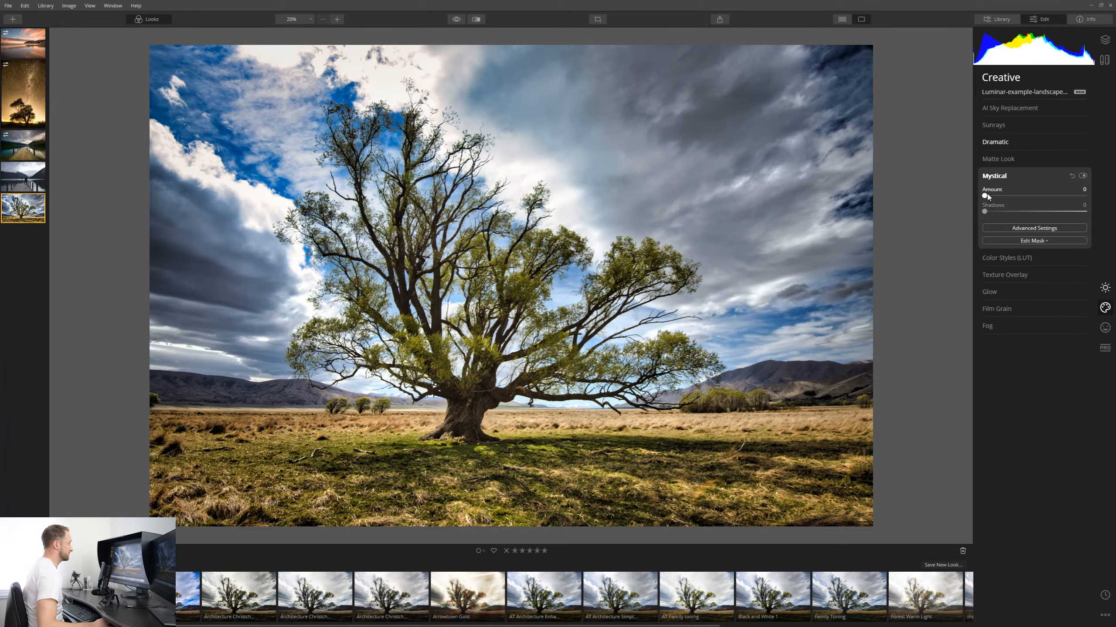
left_click_drag(986, 196, 1017, 205)
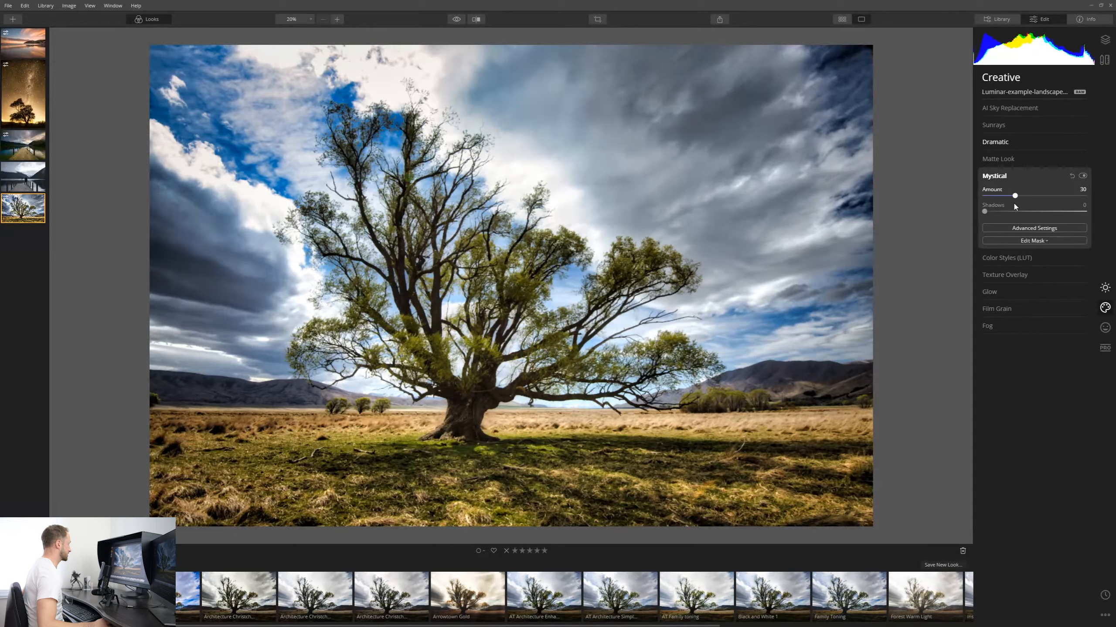
left_click_drag(1033, 200, 1024, 202)
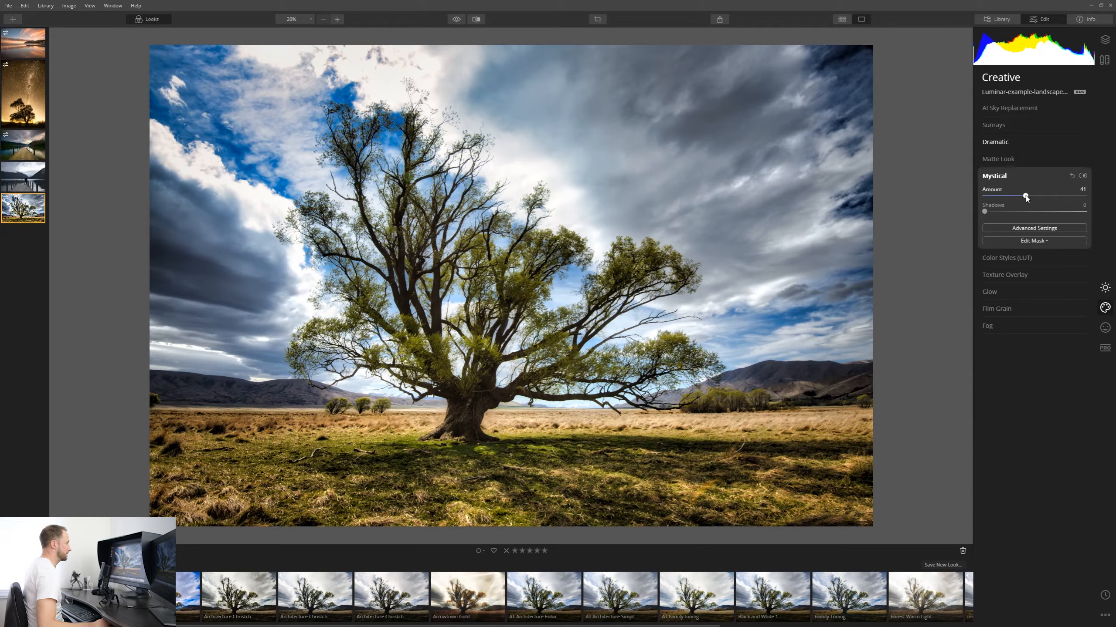
left_click_drag(1026, 198, 959, 190)
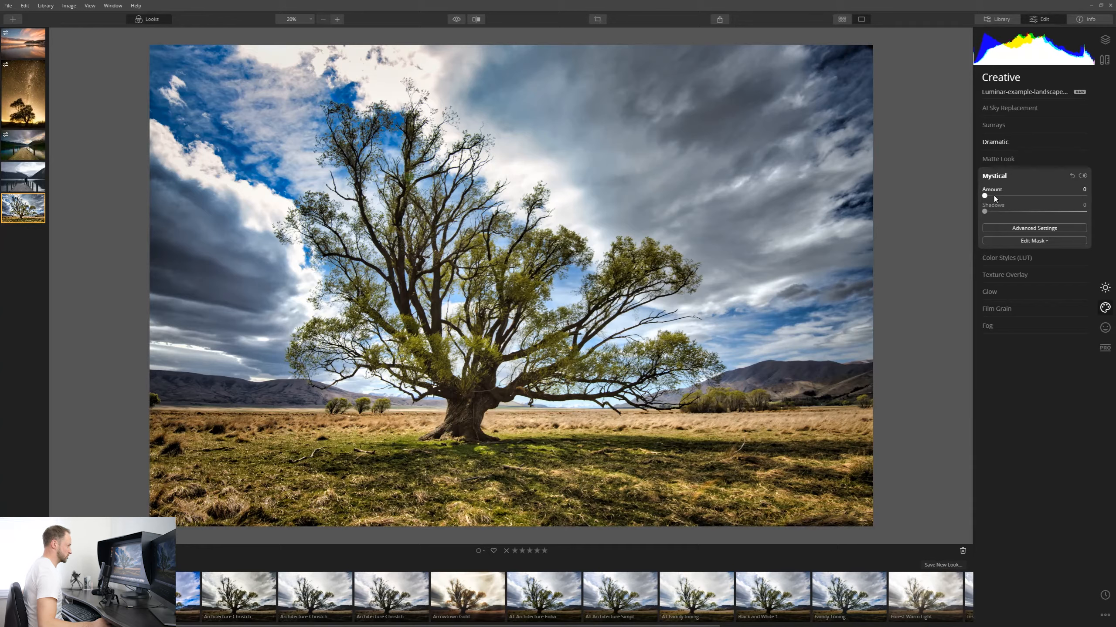
left_click_drag(985, 197, 1034, 199)
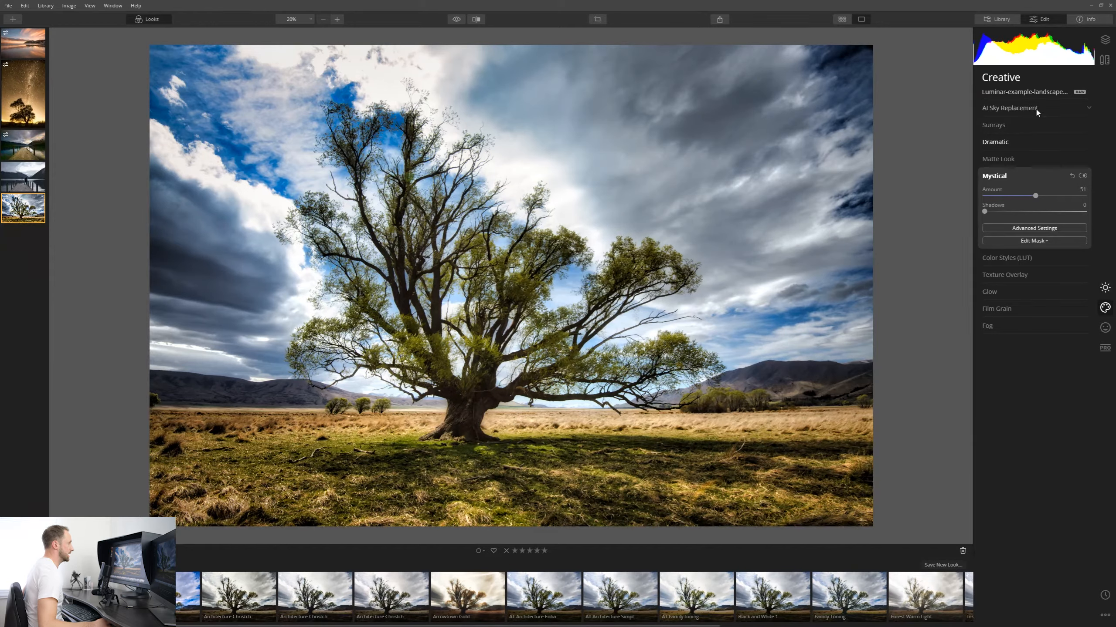
Back in Essentials, open Color and lower Saturation to about -59.
left_click(1010, 108)
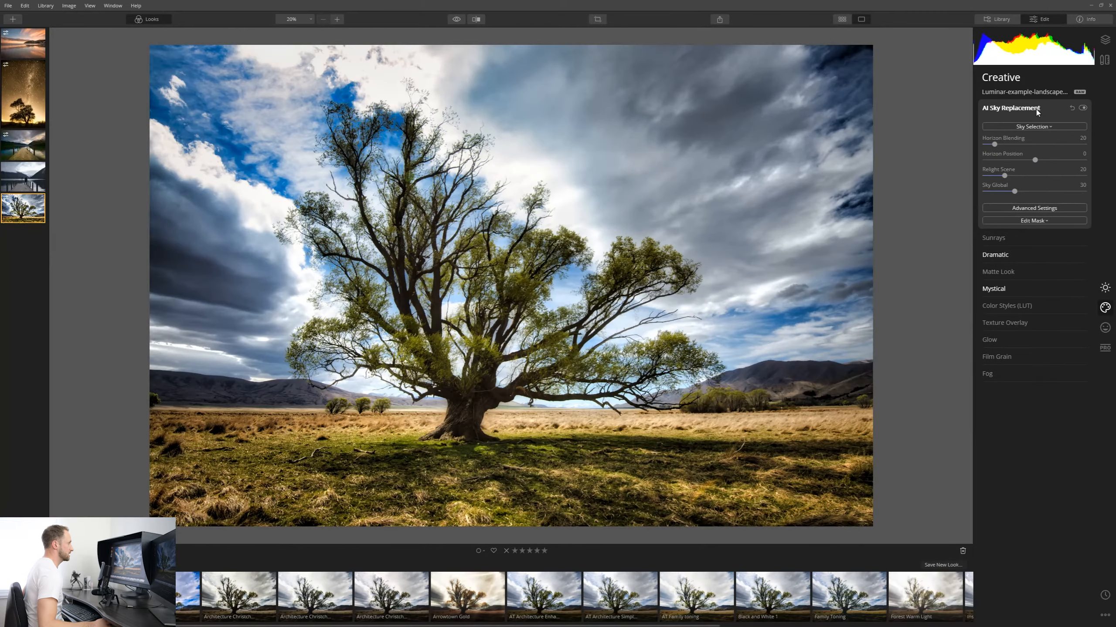
left_click(1105, 288)
left_click(998, 160)
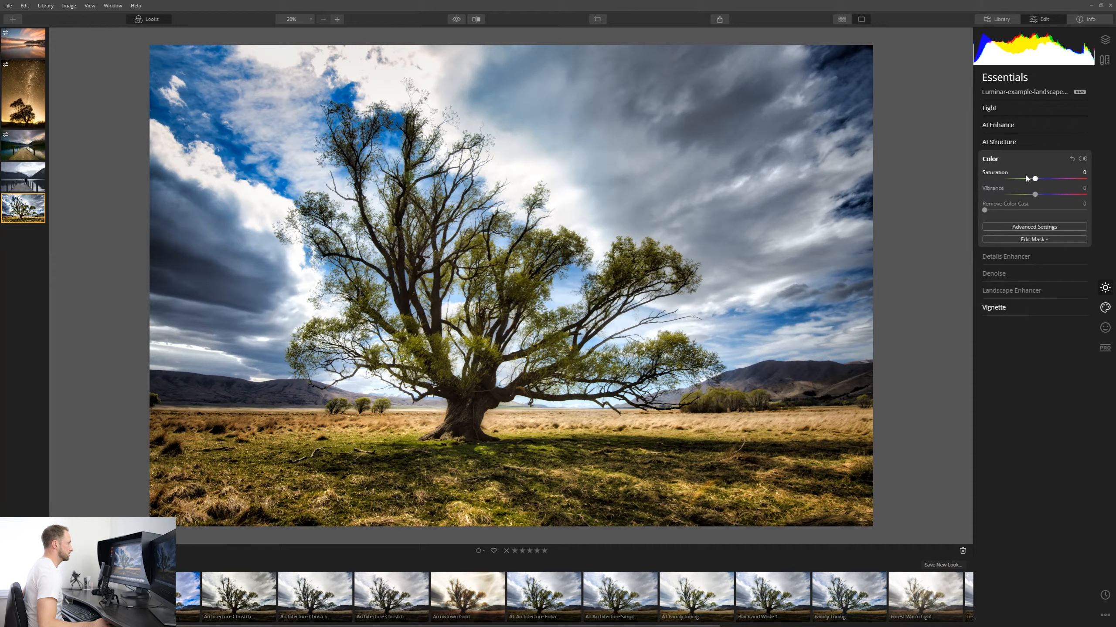
left_click_drag(1035, 178, 1003, 180)
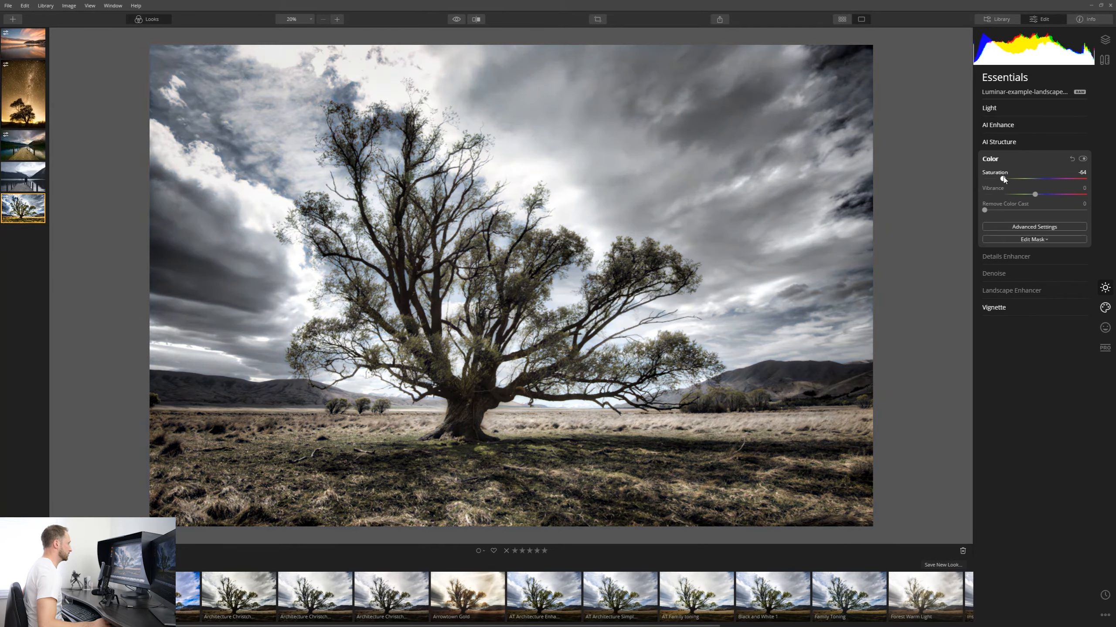
Open Light and warm the Temperature to about 18343 with Tint at 13.
left_click(1012, 110)
mouse_move(1029, 143)
left_mouse_down()
mouse_move(1080, 143)
mouse_move(1042, 158)
left_mouse_up()
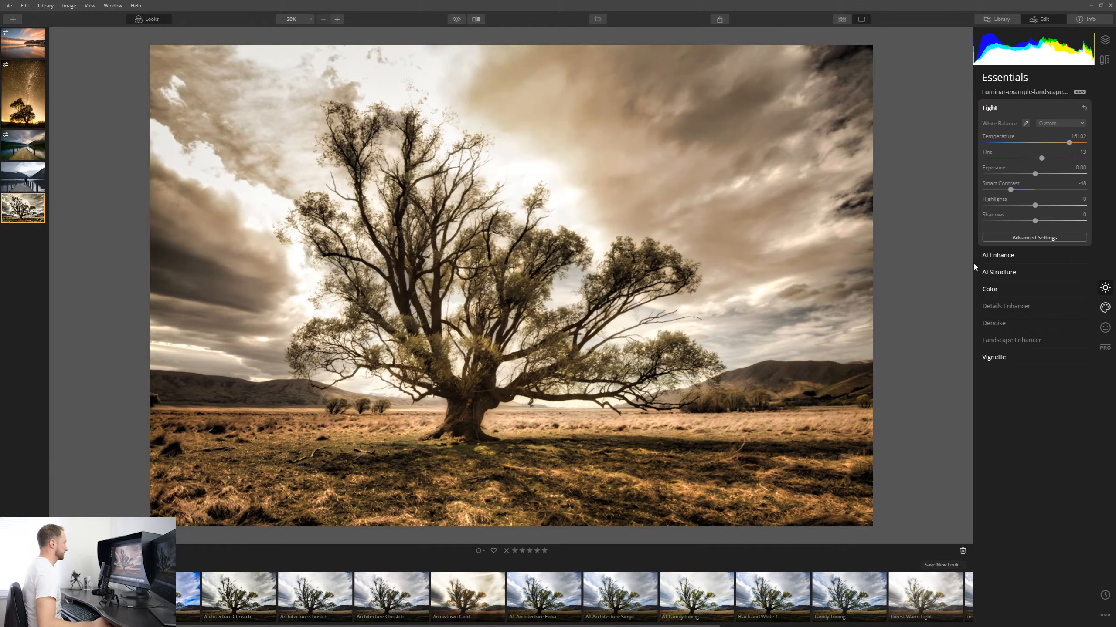
mouse_move(1069, 143)
left_mouse_down()
mouse_move(1108, 151)
mouse_move(1070, 143)
left_mouse_up()
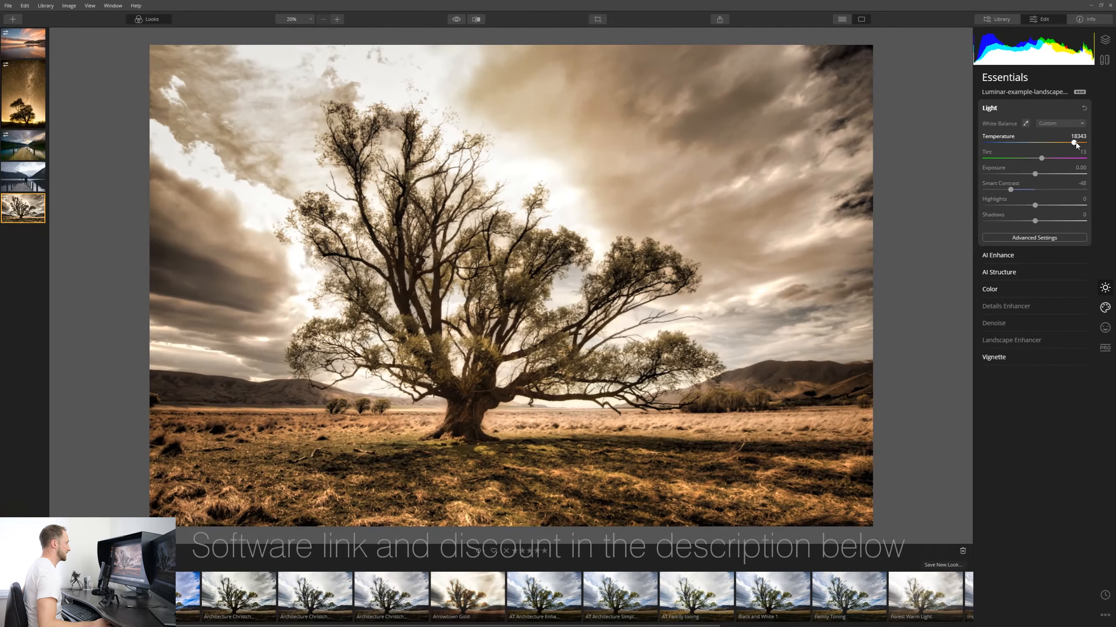
Raise Color Saturation to -3 and lower it back again.
left_click(1009, 288)
left_click_drag(1006, 181, 1033, 182)
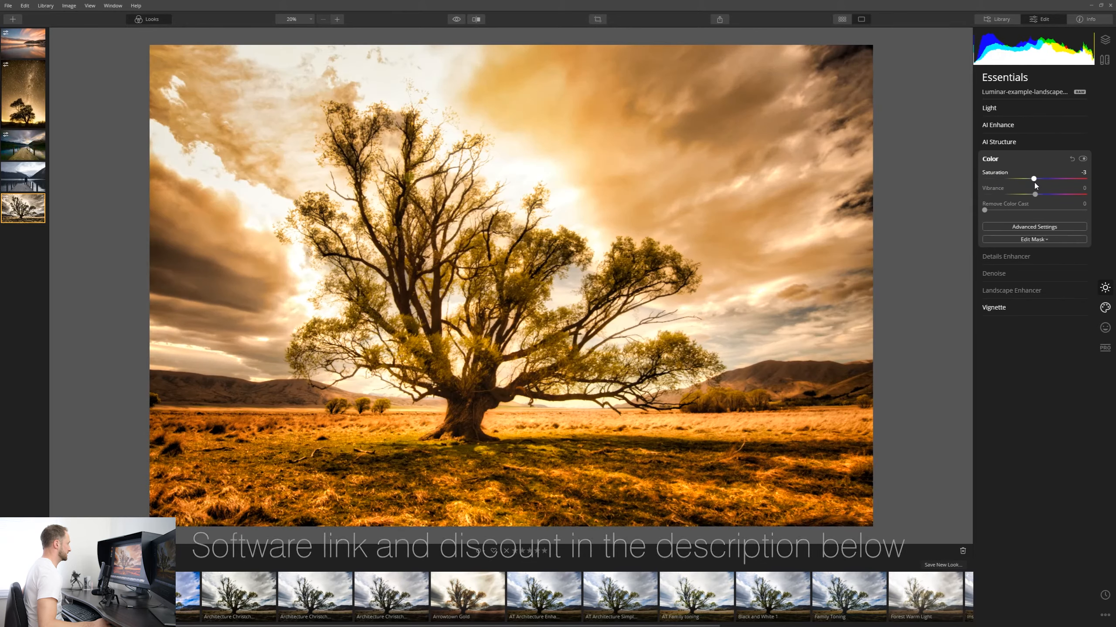
left_click_drag(1012, 179, 1005, 184)
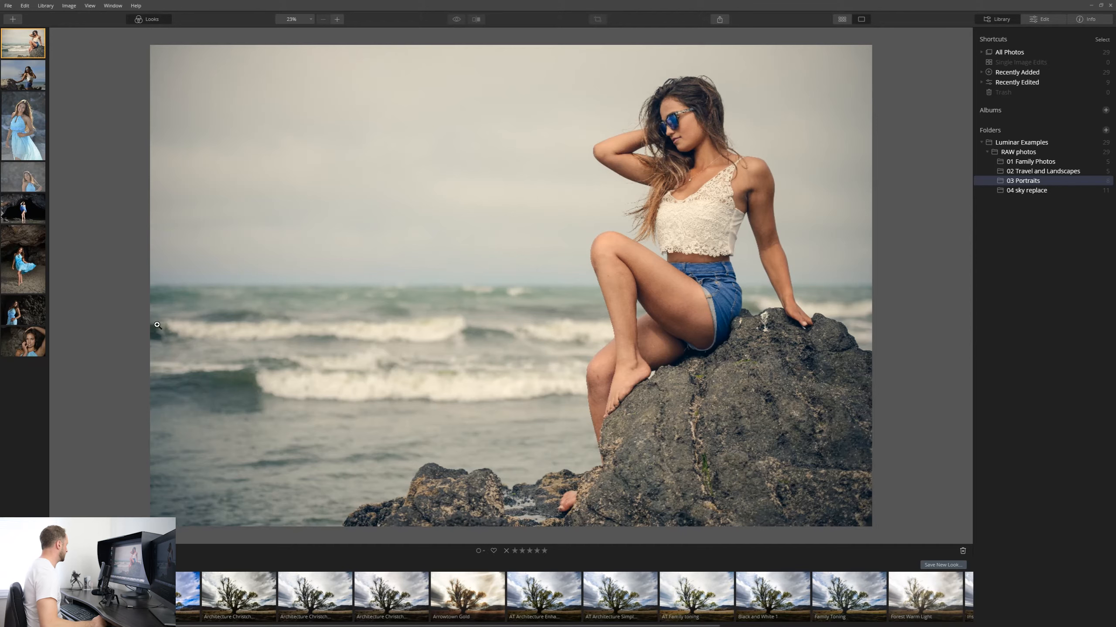
Select the laughing woman portrait in the Portraits folder and open it for editing.
left_click(22, 126)
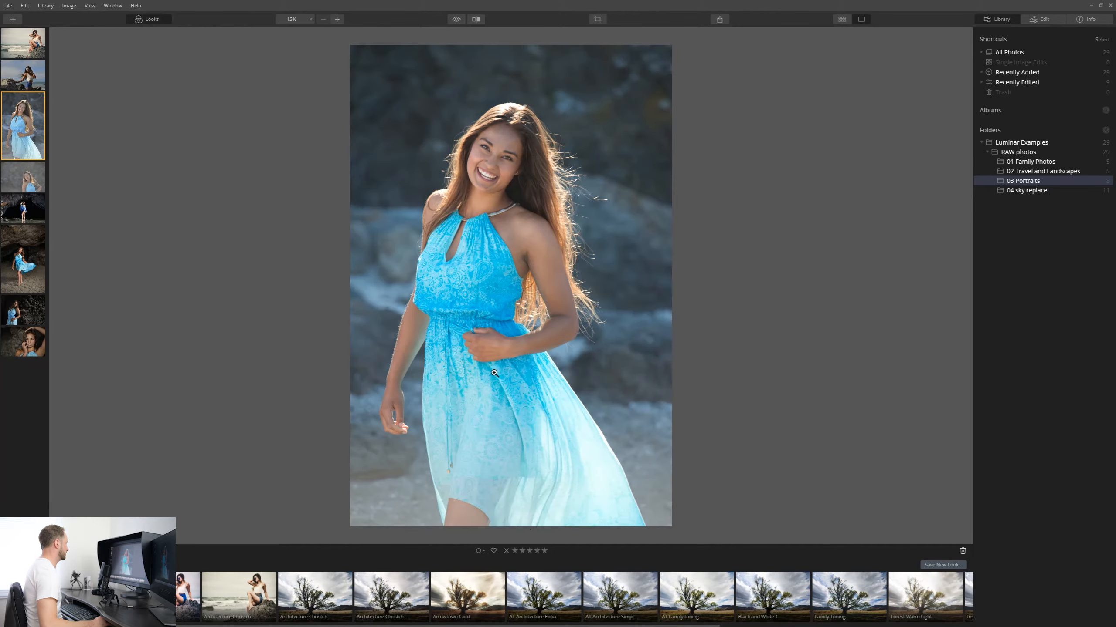
left_click(34, 181)
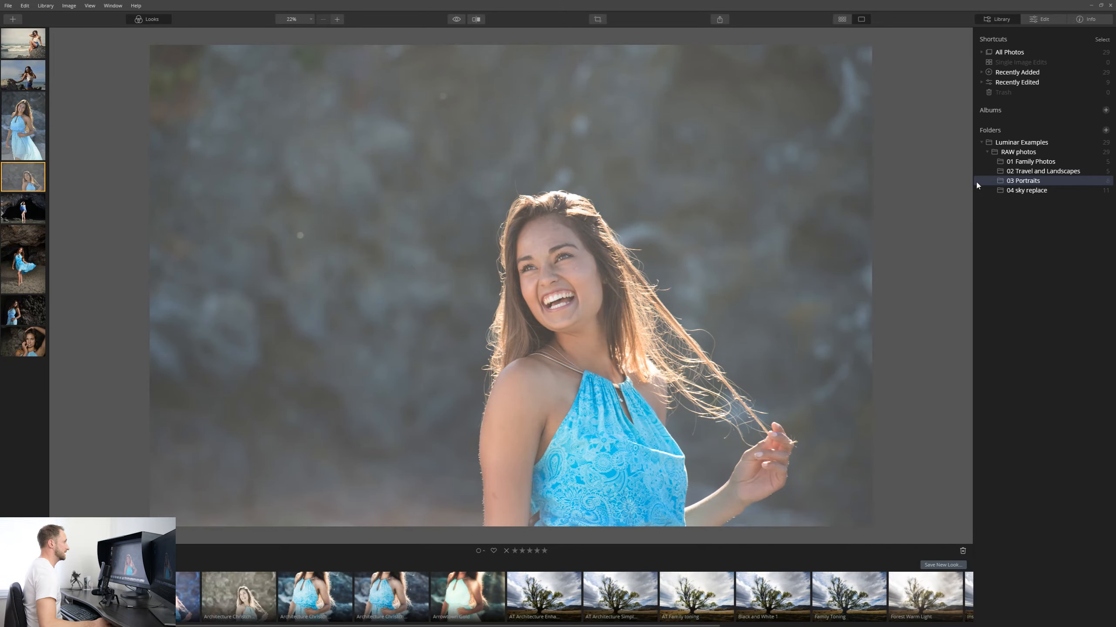
left_click(1055, 21)
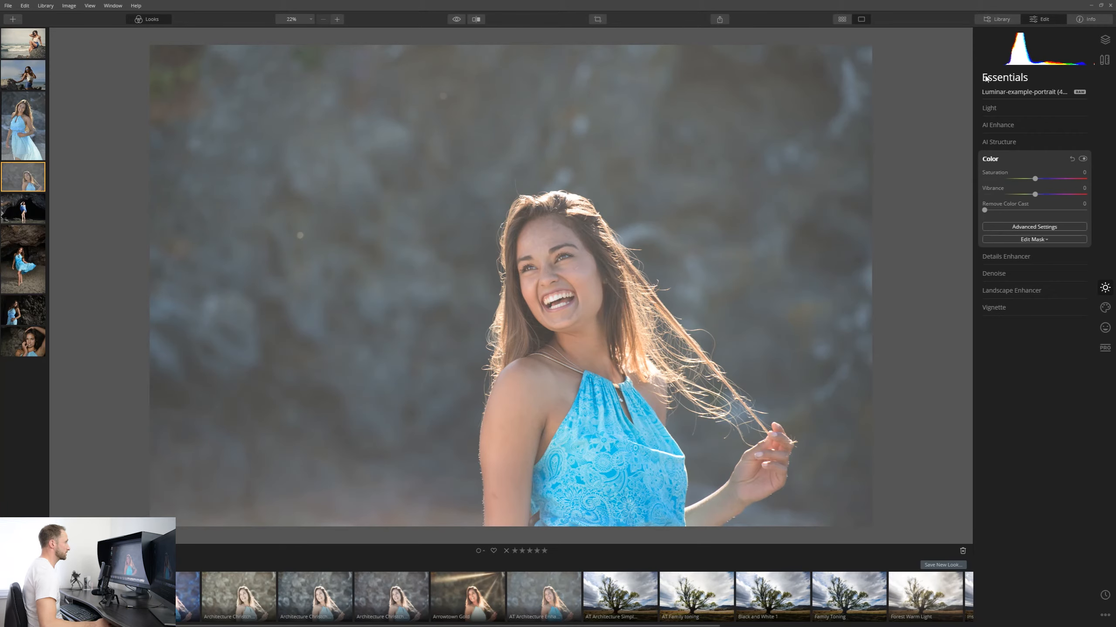
Crop the portrait tighter around the subject, keeping the original aspect ratio.
left_click(596, 19)
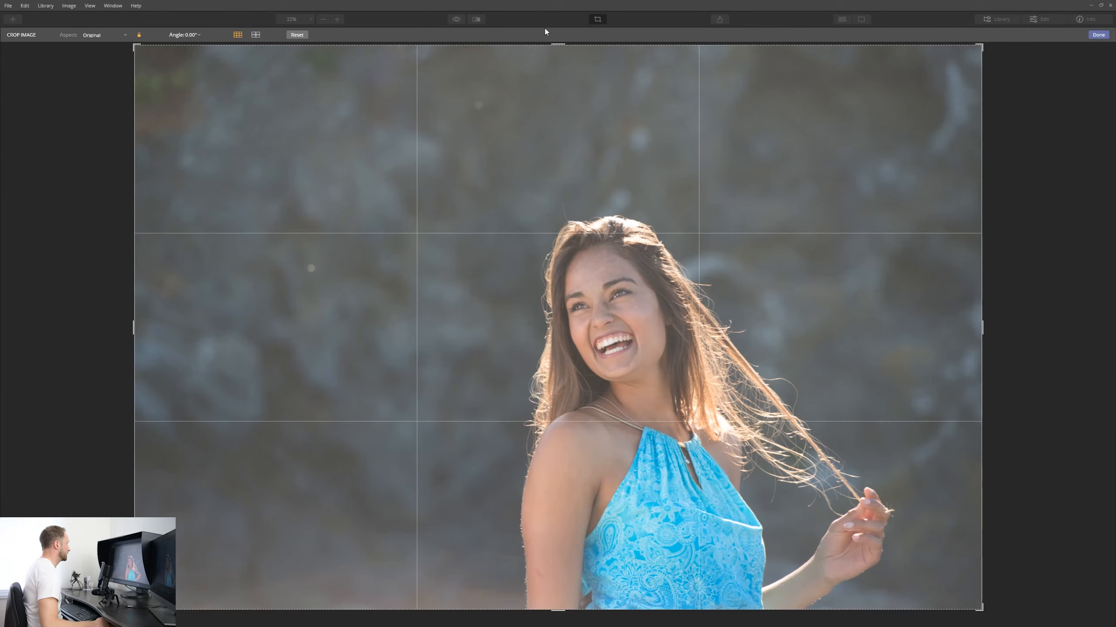
left_click_drag(133, 47, 228, 74)
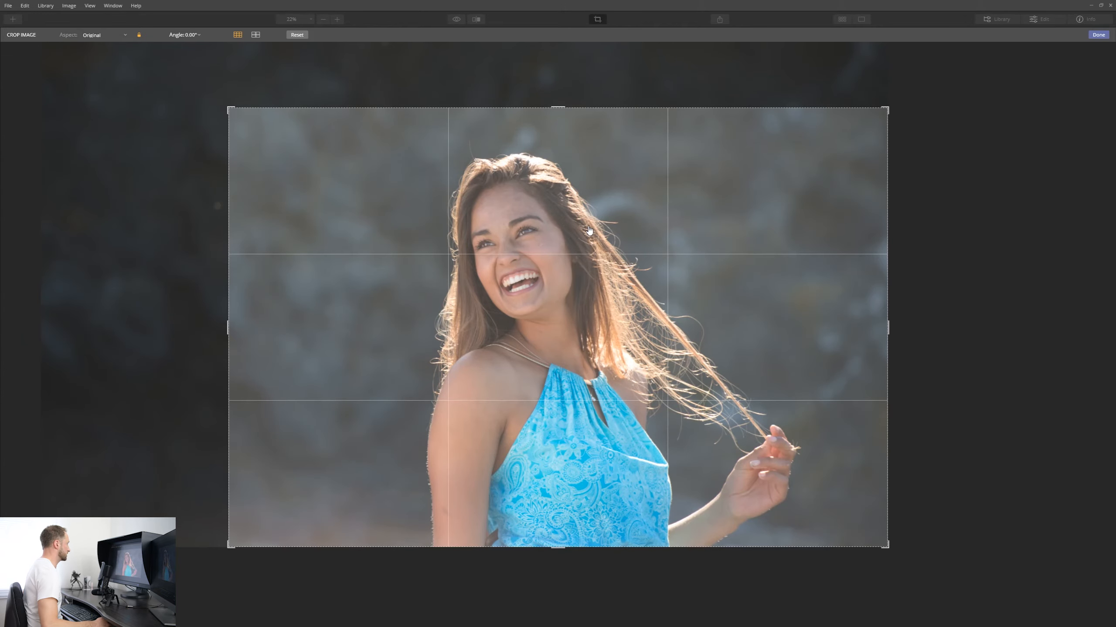
left_click(1098, 35)
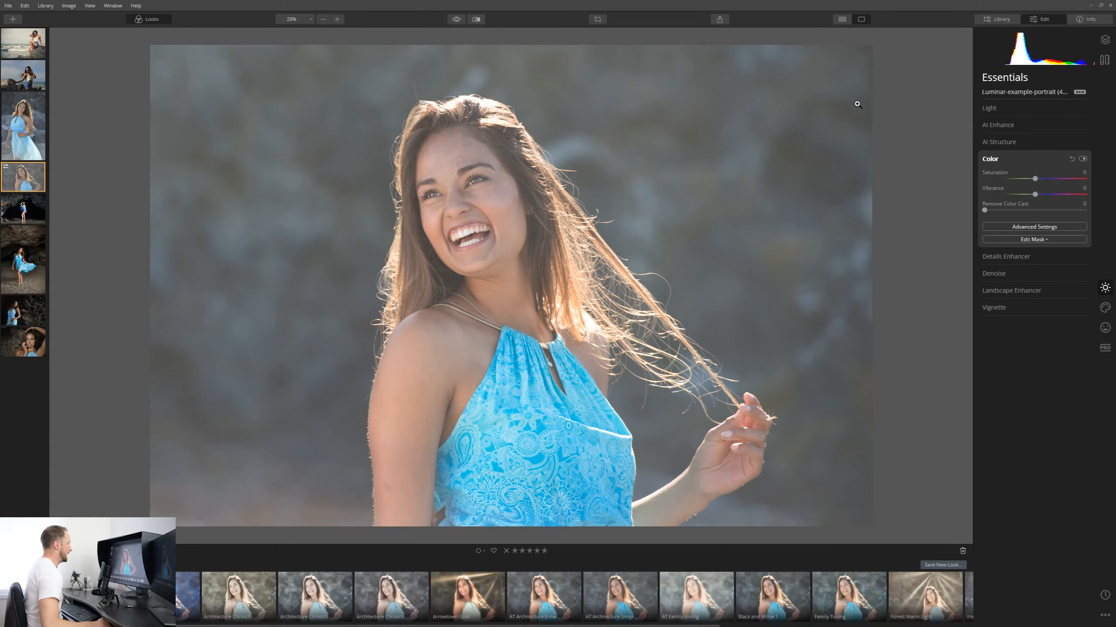
Open AI Enhance and set AI Accent to 48.
left_click(995, 112)
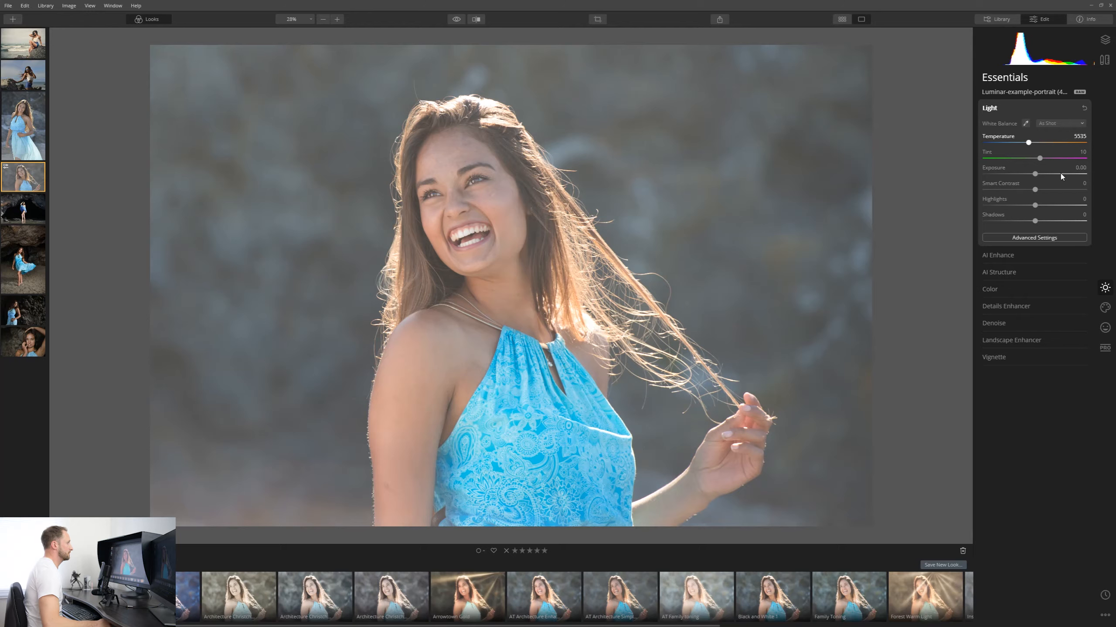
left_click(1044, 254)
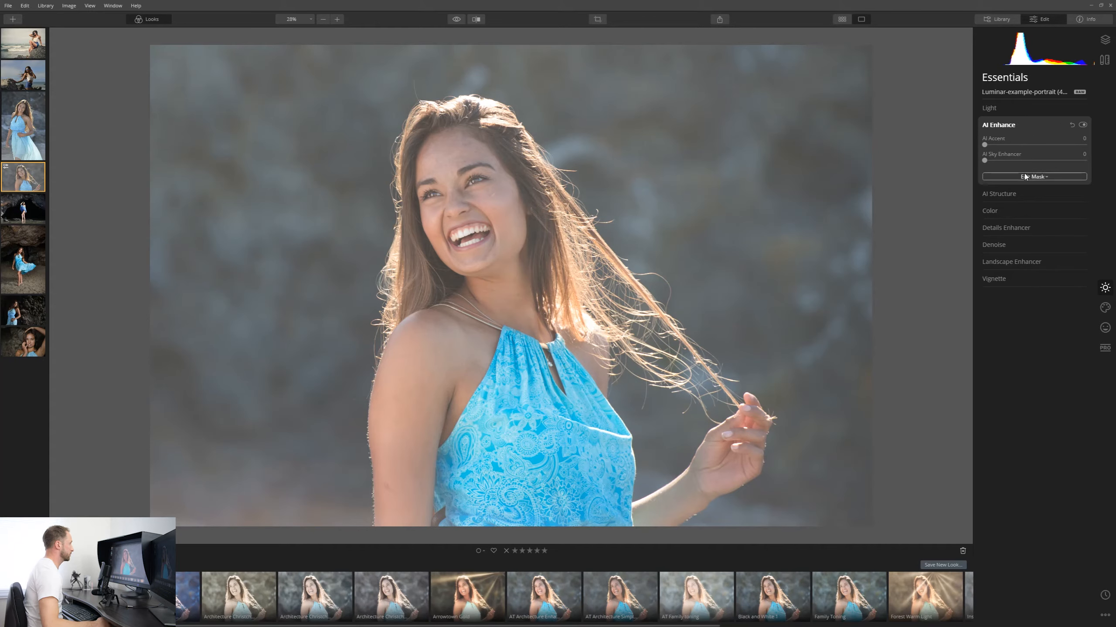
left_click_drag(984, 146, 1085, 146)
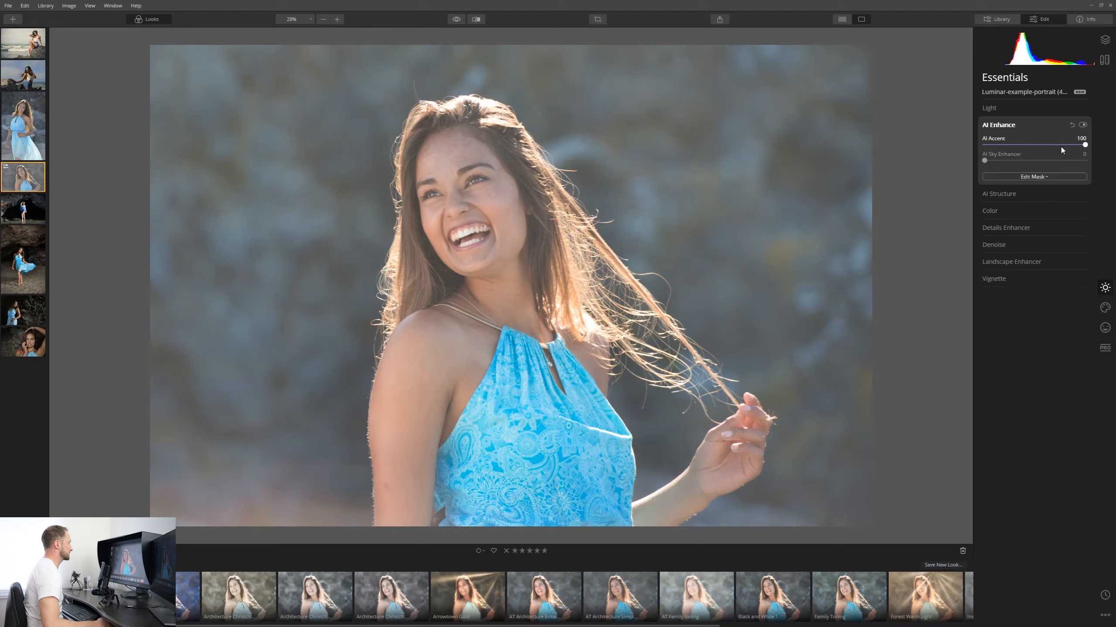
left_click_drag(1082, 145, 1031, 157)
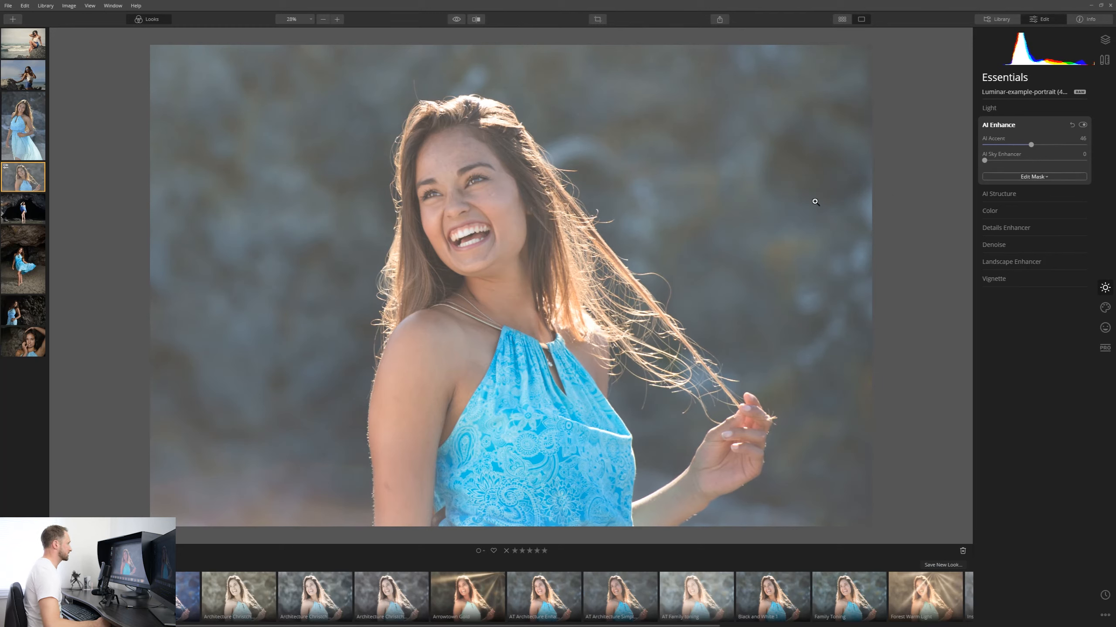
Open Light's Advanced Settings and set Blacks to -100.
left_click(1010, 108)
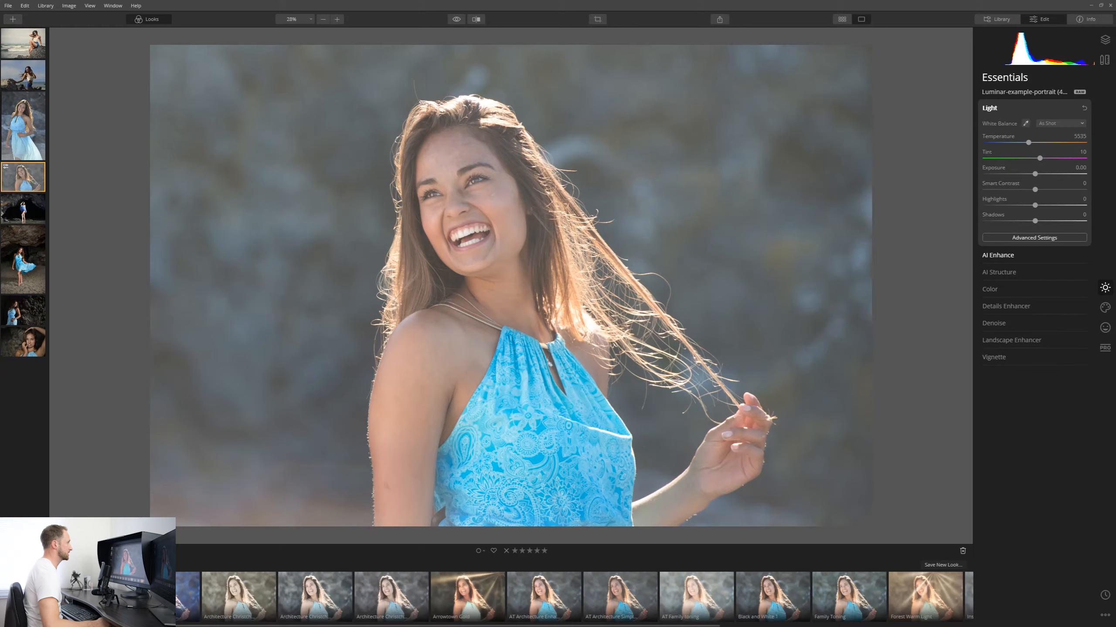
left_click(1044, 239)
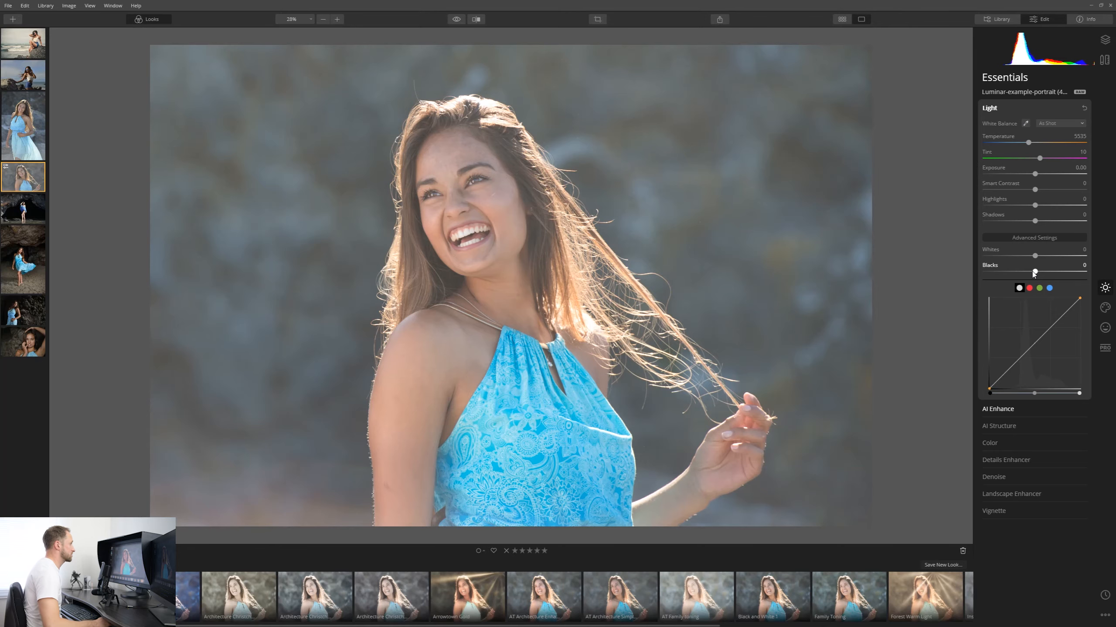
left_click_drag(1034, 273, 959, 282)
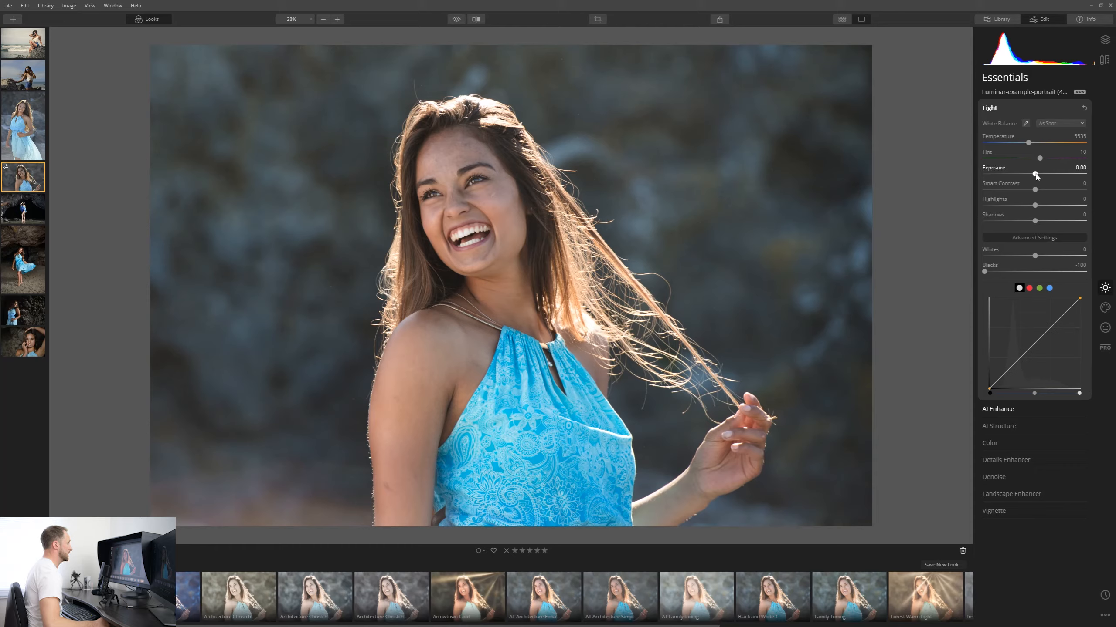
Set Exposure to 0.25.
left_click_drag(1035, 176, 1039, 176)
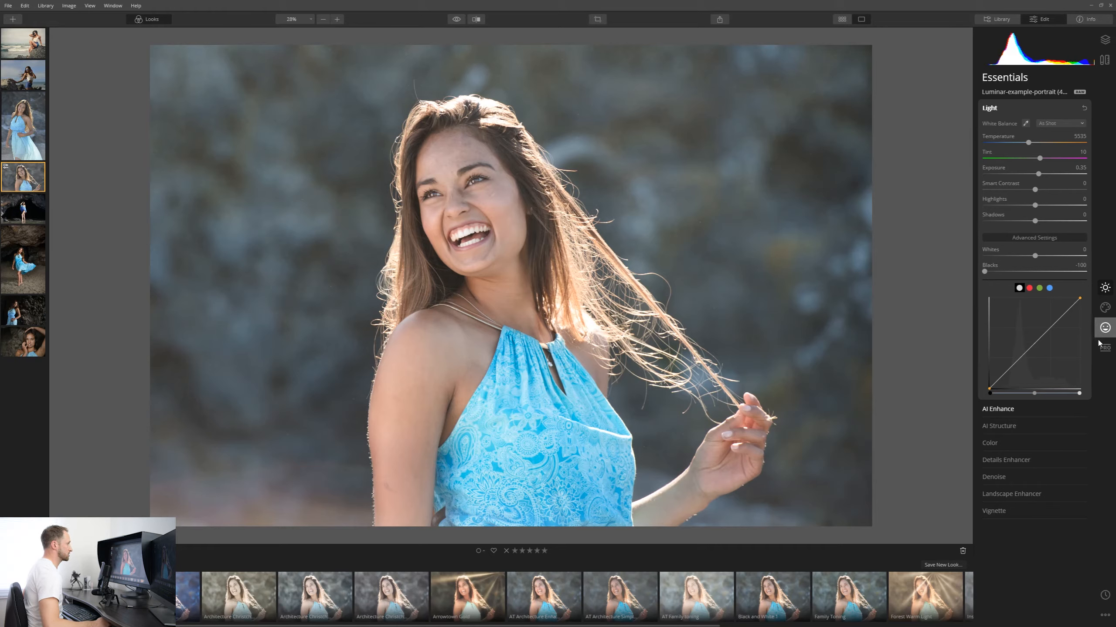
In the Portrait tools, apply AI Skin Enhancer with Skin Defects Removal and set its Amount to about 60, checking the face up close.
left_click(1105, 327)
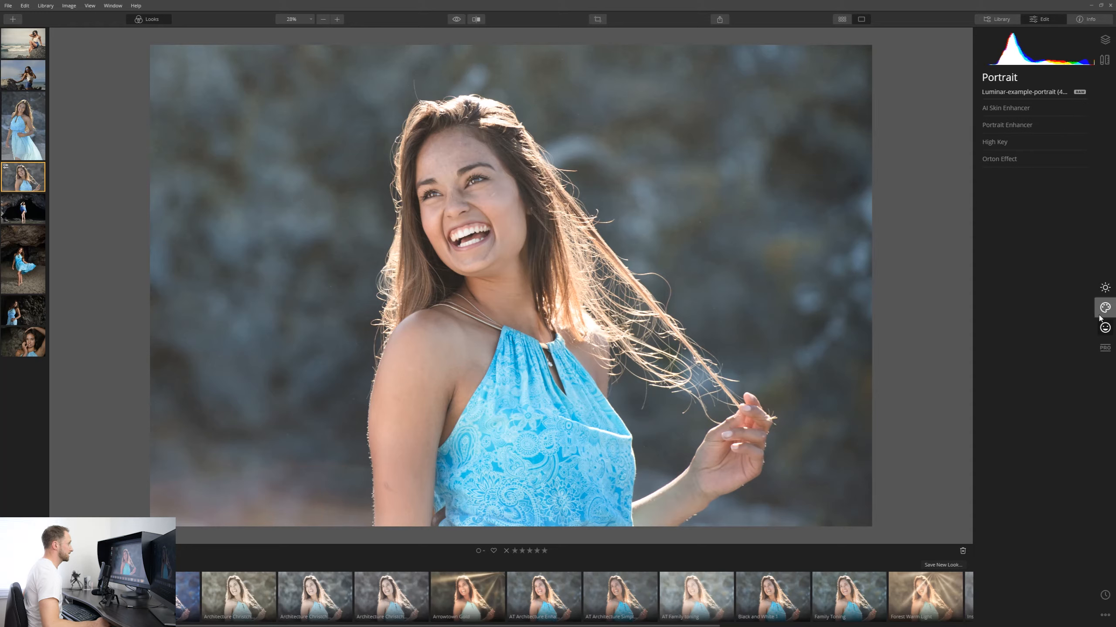
left_click(1032, 109)
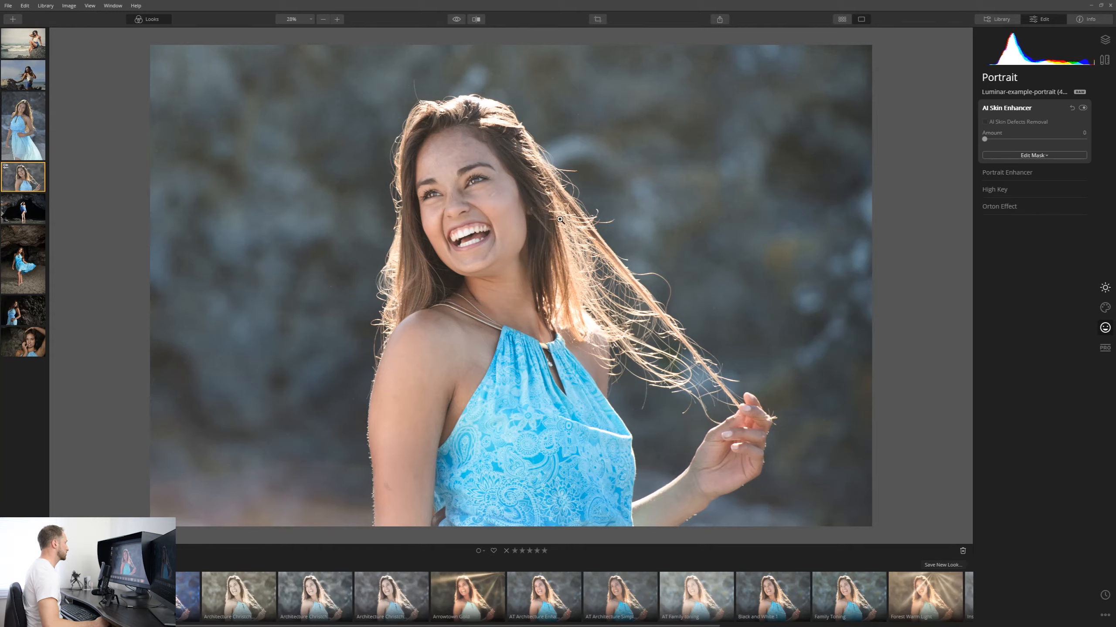
left_click(461, 182)
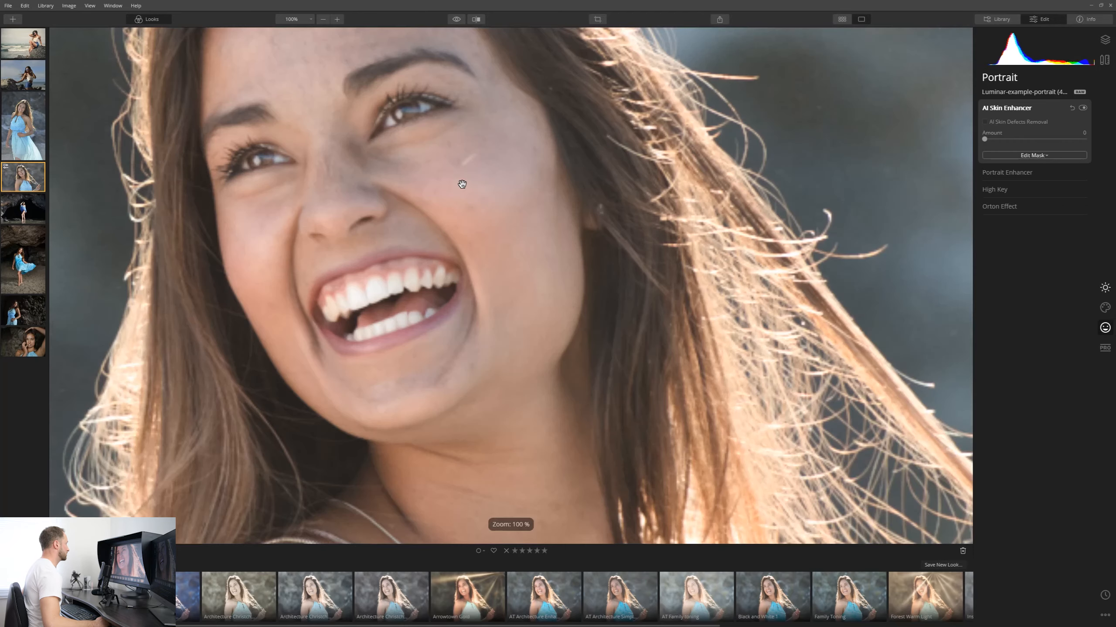
left_click_drag(506, 172, 665, 281)
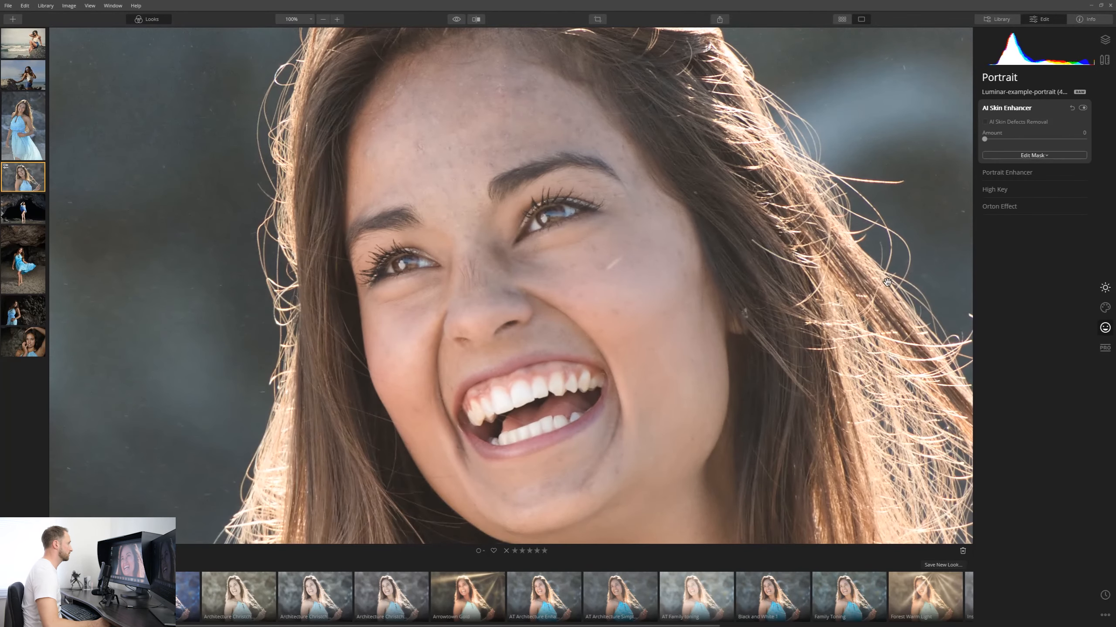
left_click(1022, 121)
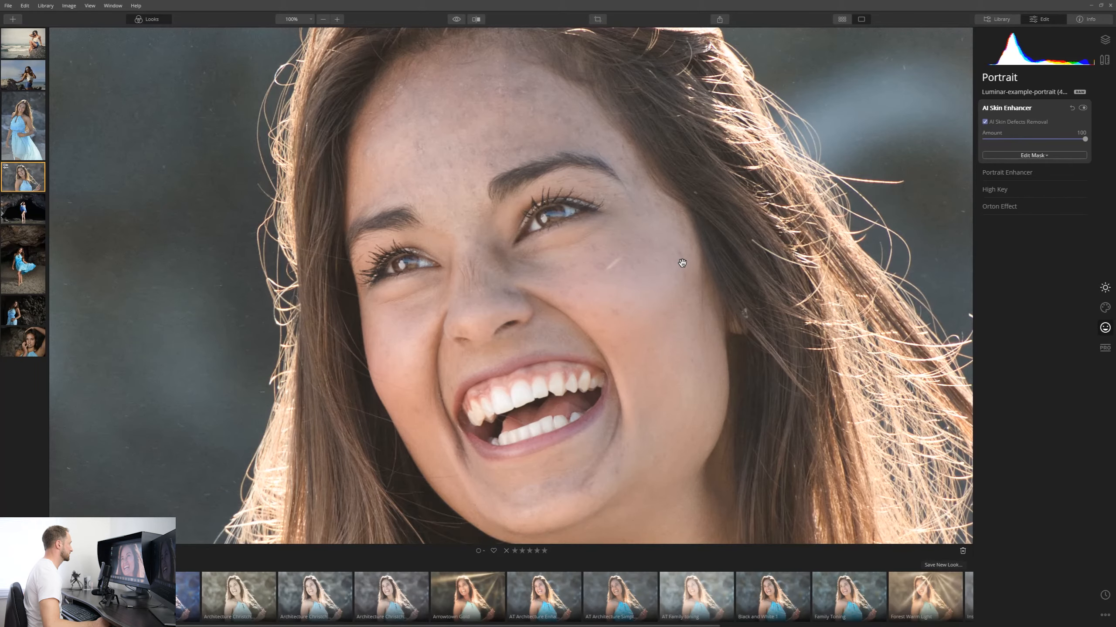
left_click_drag(1085, 141, 998, 140)
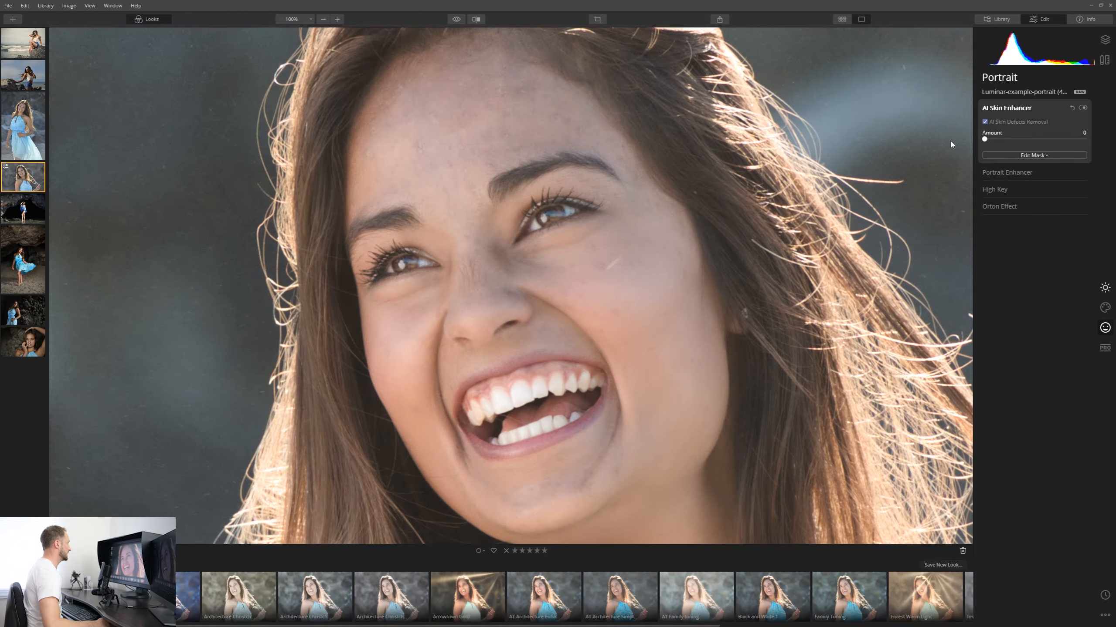
left_click_drag(984, 139, 1075, 140)
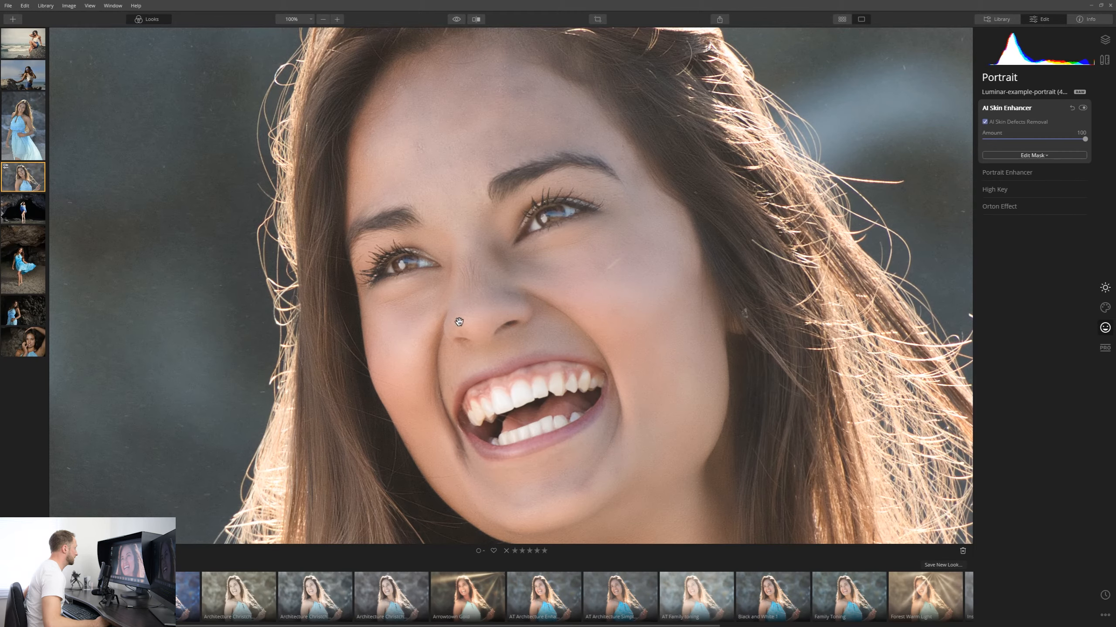
left_click_drag(643, 428, 637, 256)
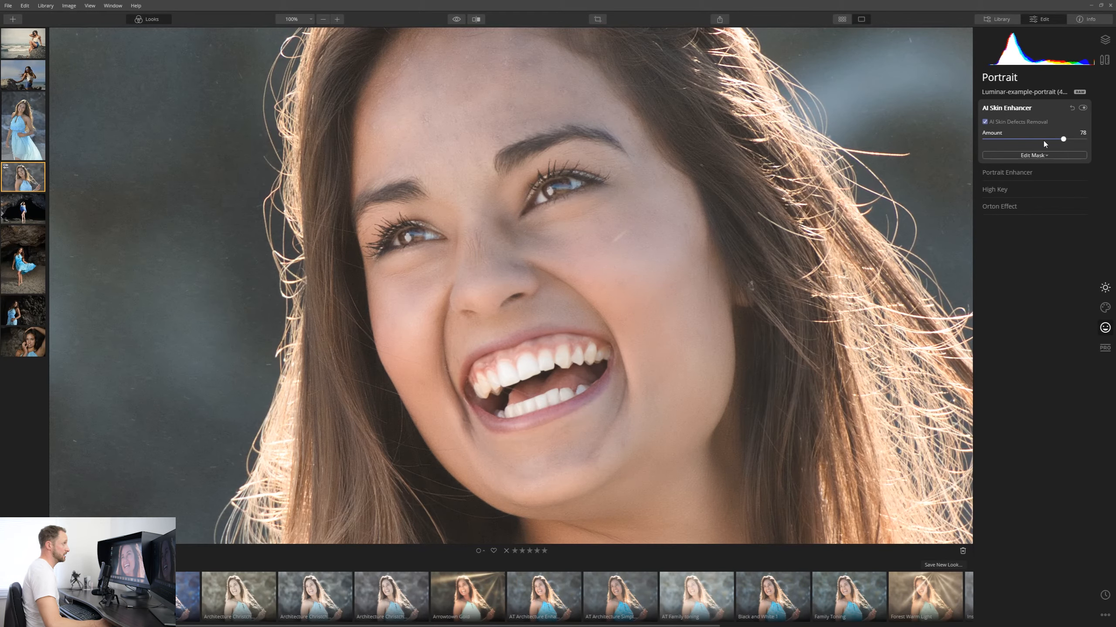
left_click_drag(1001, 147, 973, 147)
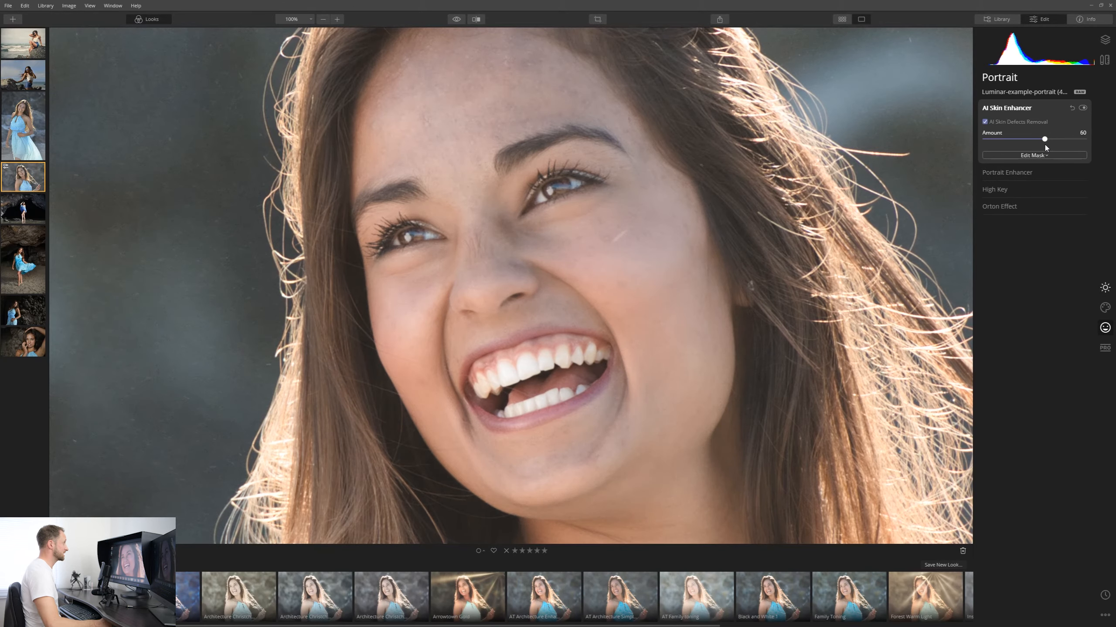
left_click_drag(1046, 146, 1052, 146)
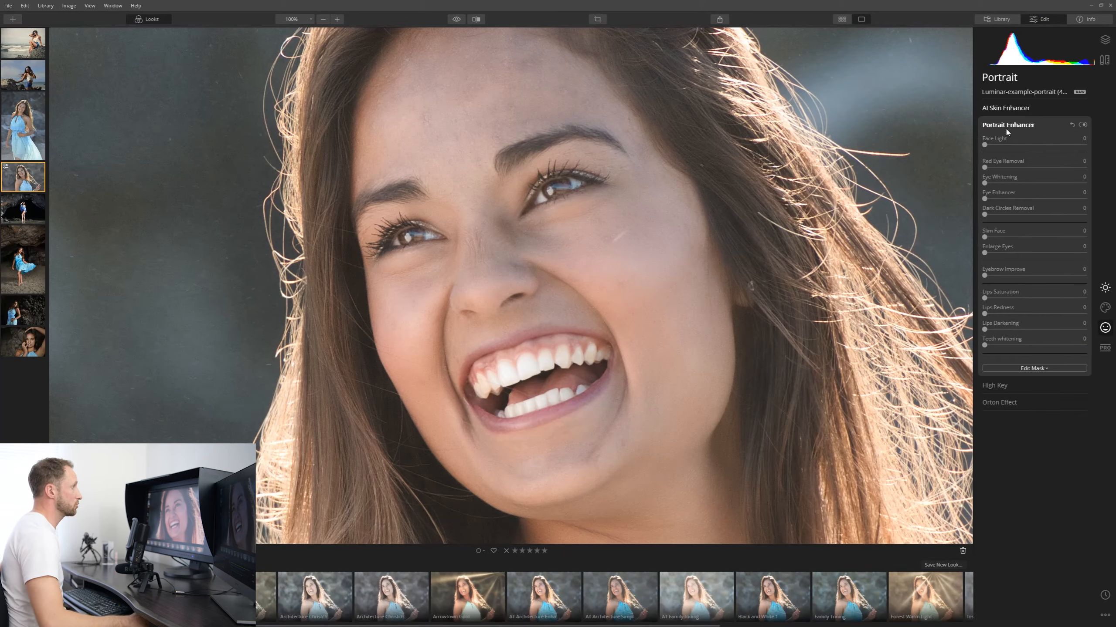
Open Portrait Enhancer and set Face Light to 32.
double_click(627, 248)
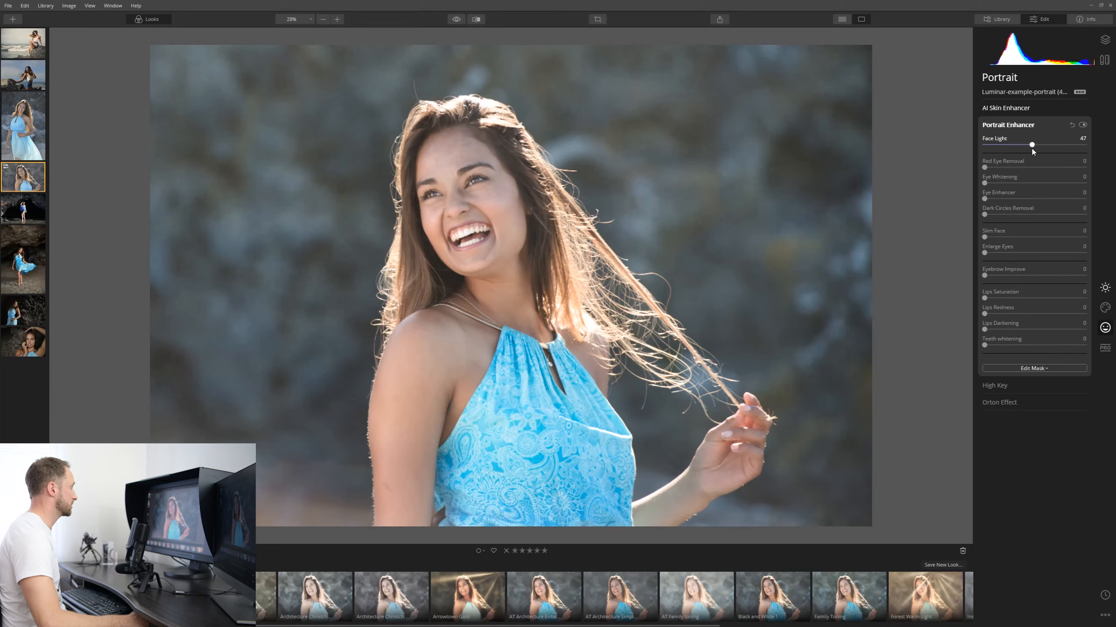
left_click_drag(1031, 148, 1056, 152)
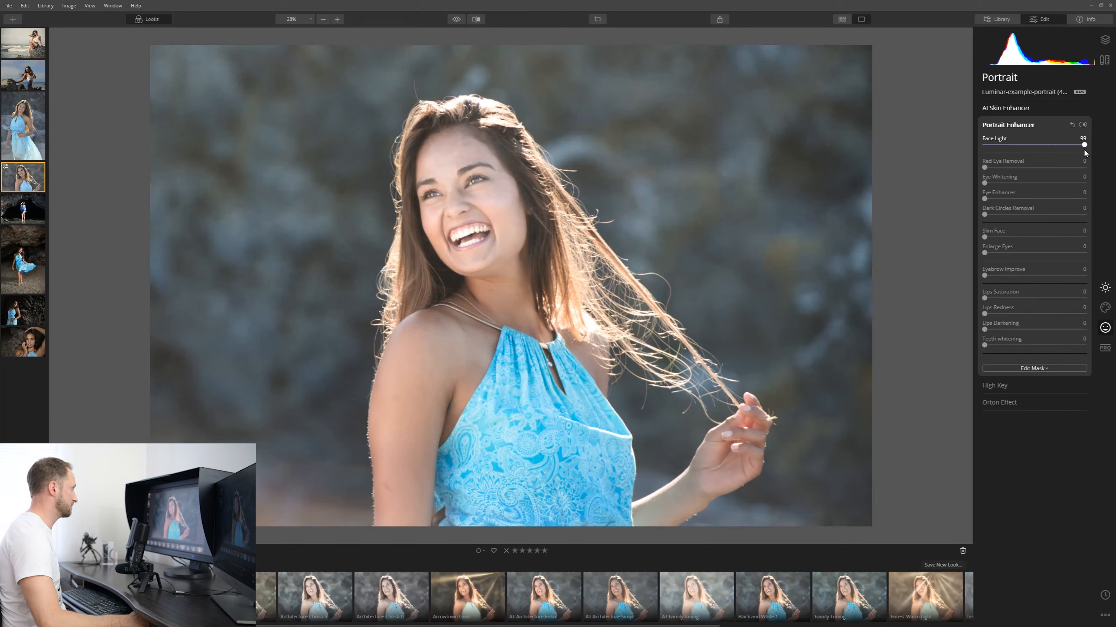
mouse_move(1028, 152)
left_mouse_down()
mouse_move(1011, 146)
mouse_move(1083, 146)
mouse_move(1045, 153)
left_mouse_up()
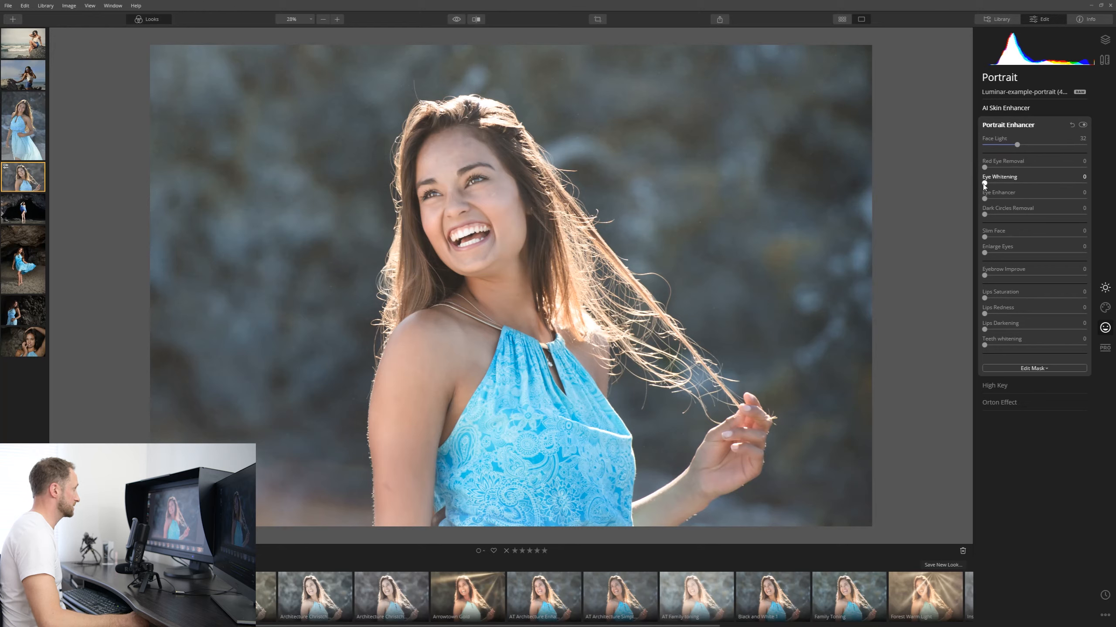
Set Eye Whitening to 29 and Eye Enhancer to about 50 in Portrait Enhancer.
left_click_drag(990, 185, 986, 186)
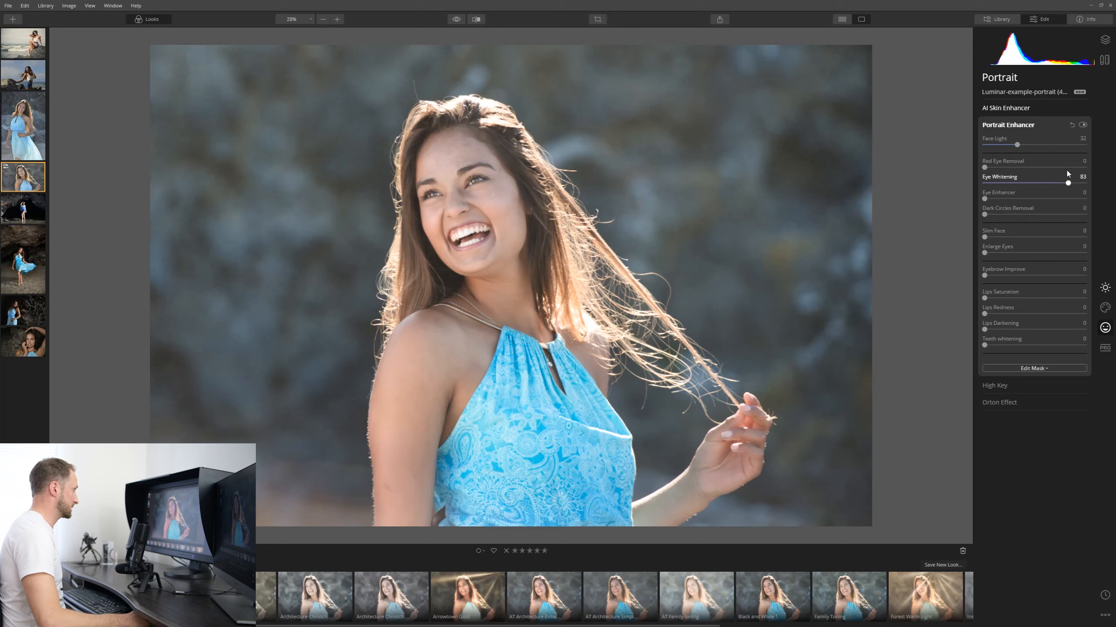
left_click_drag(1068, 182, 1014, 185)
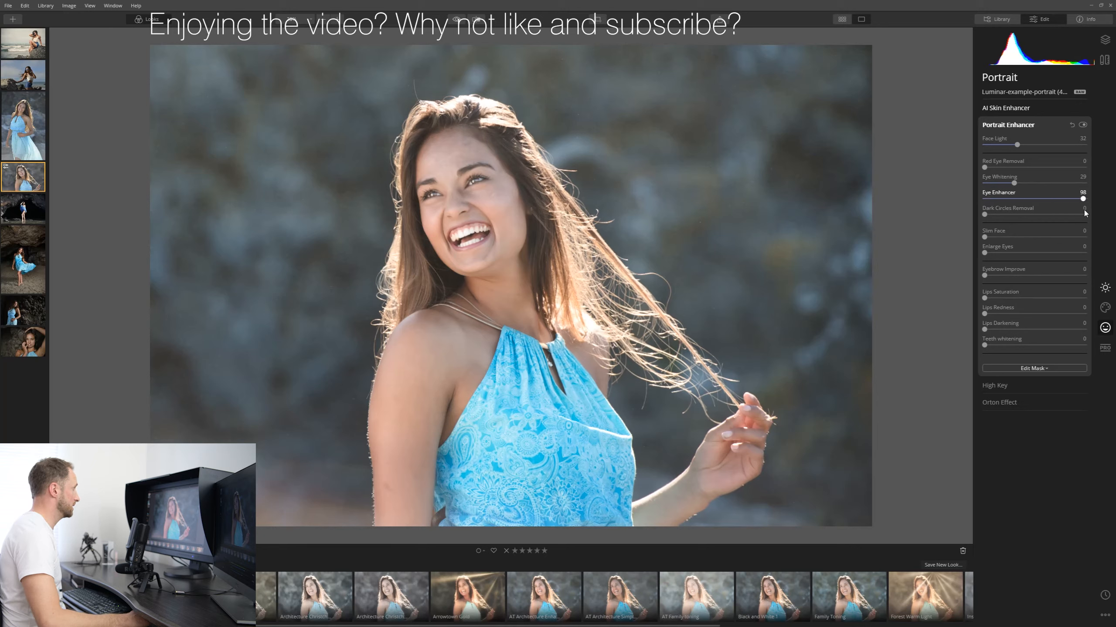
left_click_drag(975, 205, 1038, 215)
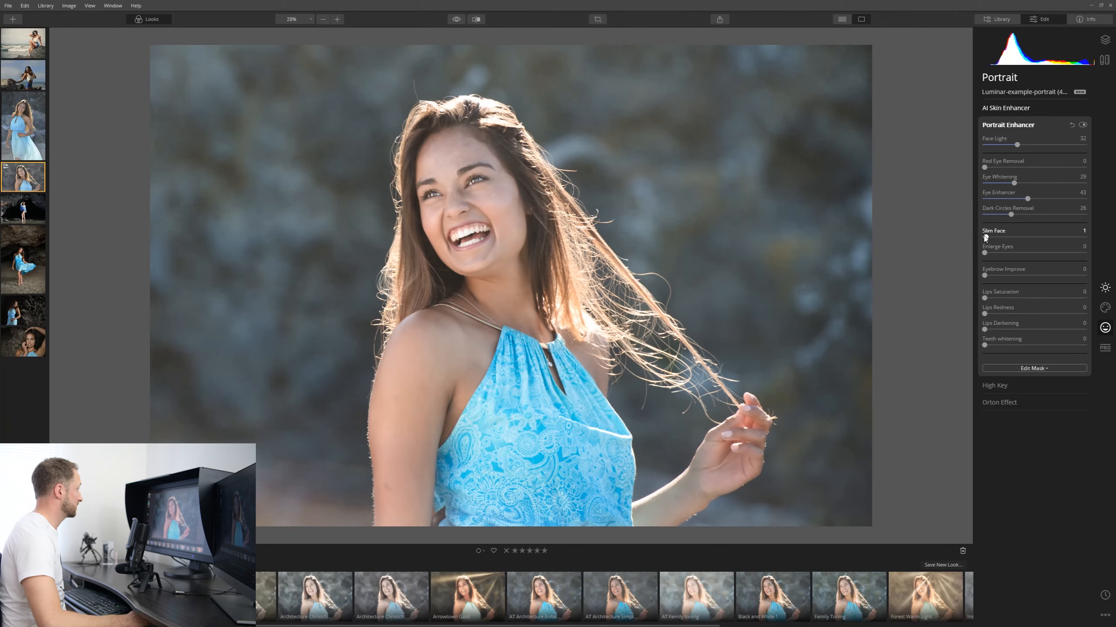
Set Slim Face to 31 and Eyebrow Improve to 40, leaving Enlarge Eyes at 0.
left_click_drag(985, 238, 1101, 258)
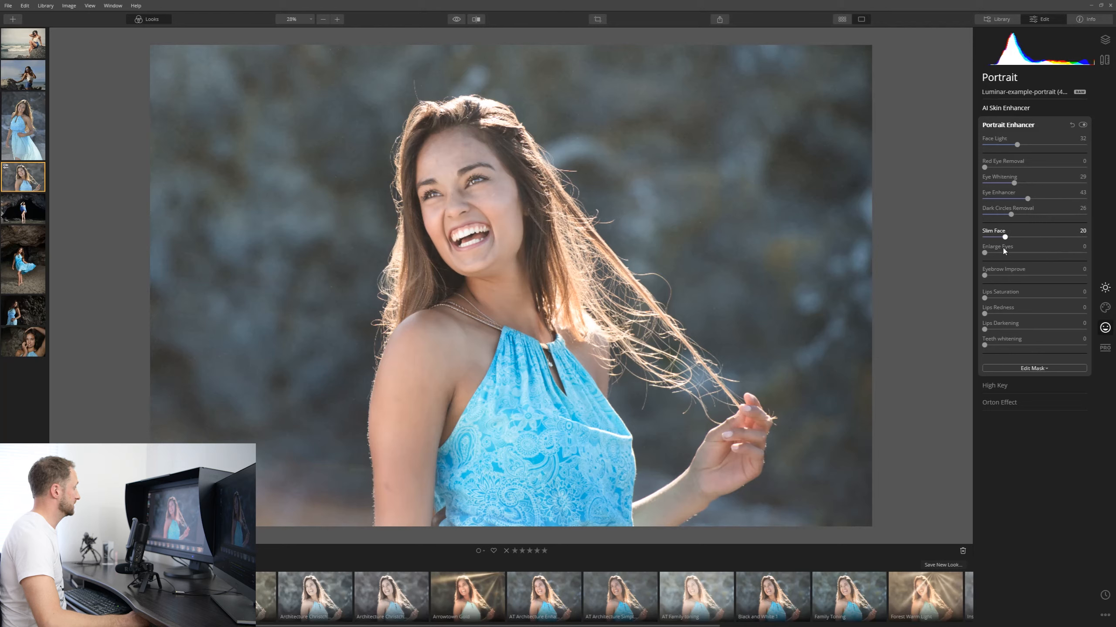
left_click_drag(1005, 249, 1014, 249)
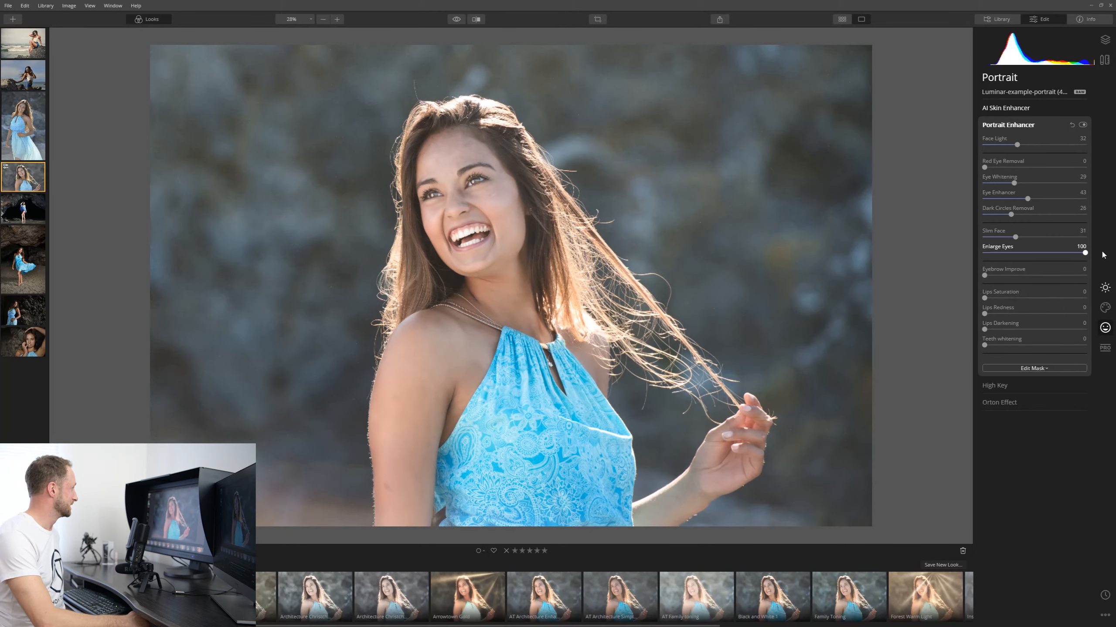
left_click_drag(1065, 261, 956, 256)
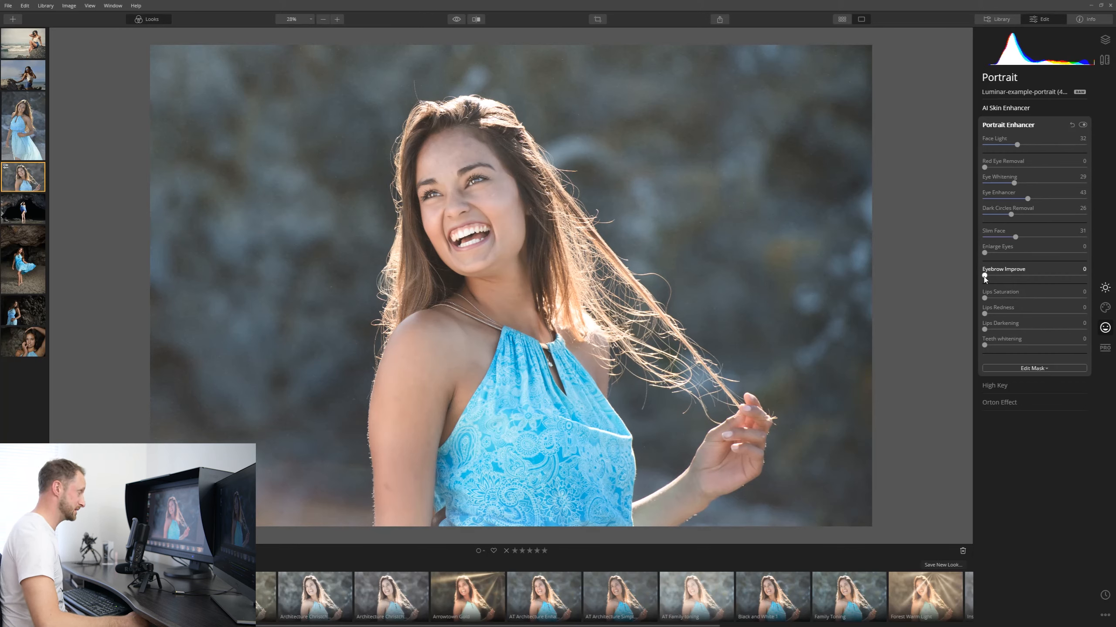
left_click_drag(985, 279, 1025, 276)
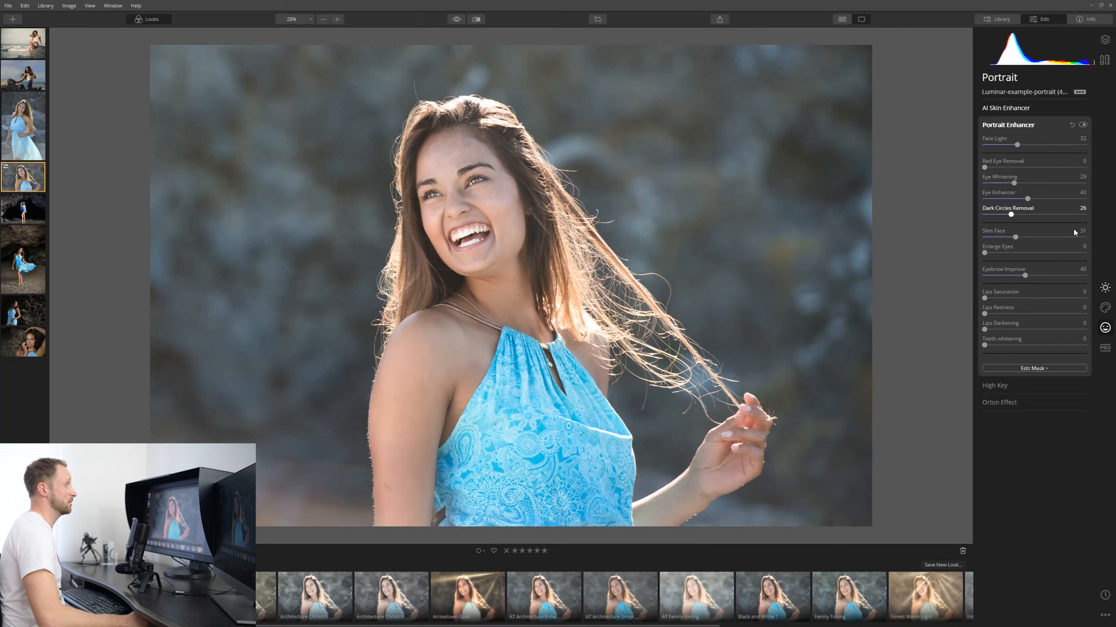
Toggle Portrait Enhancer and AI Skin Enhancer off and on to compare before and after.
left_click(1082, 126)
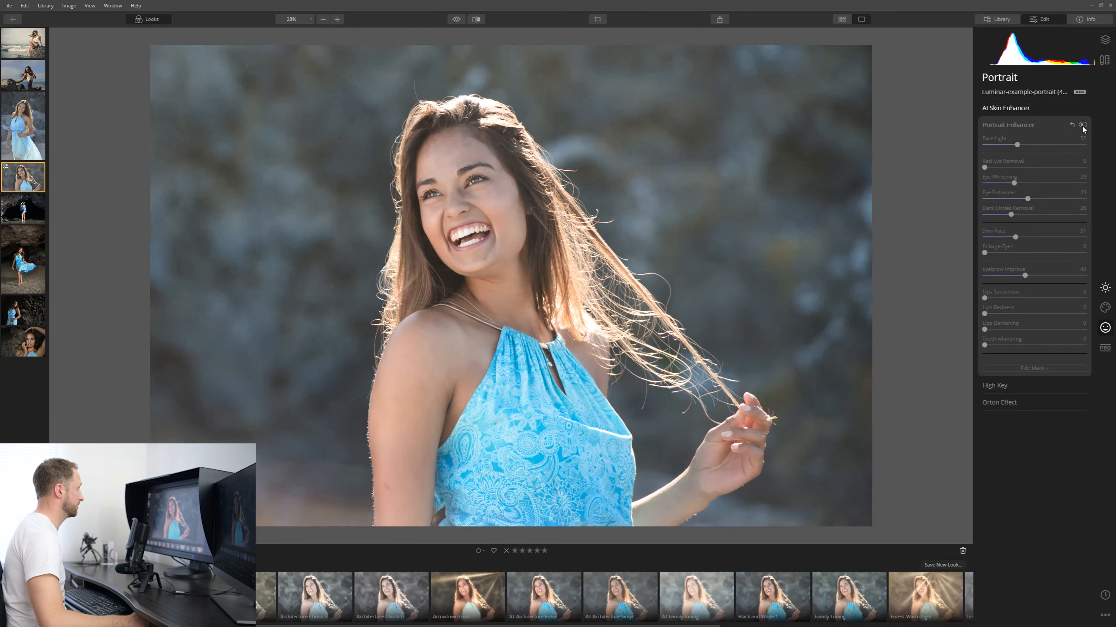
left_click(1082, 125)
left_click(1082, 125)
left_click(1083, 126)
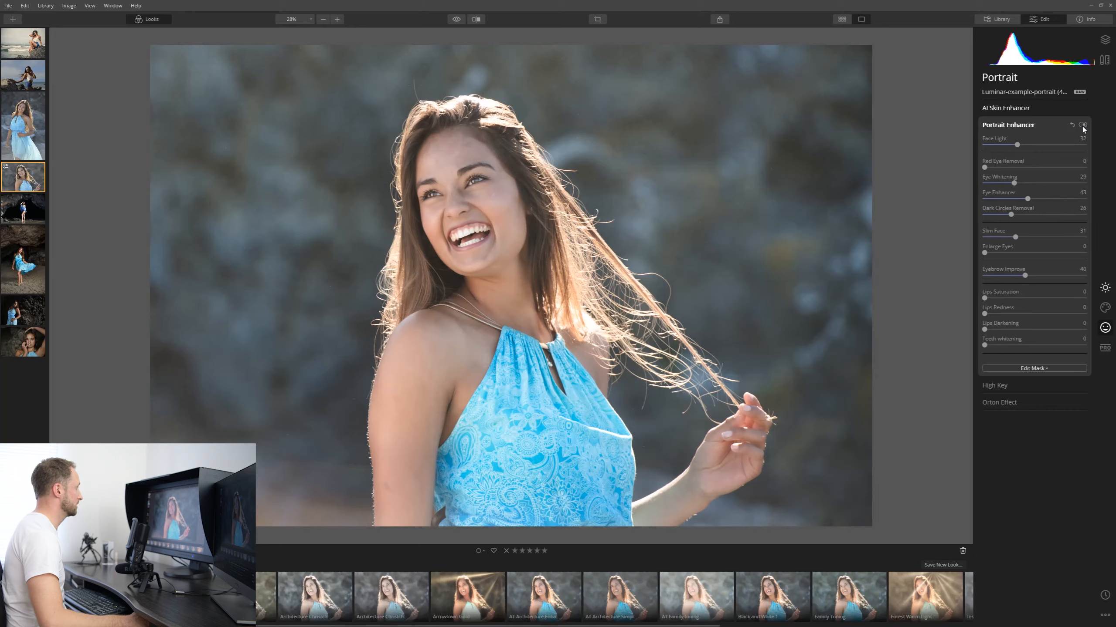
left_click(1082, 126)
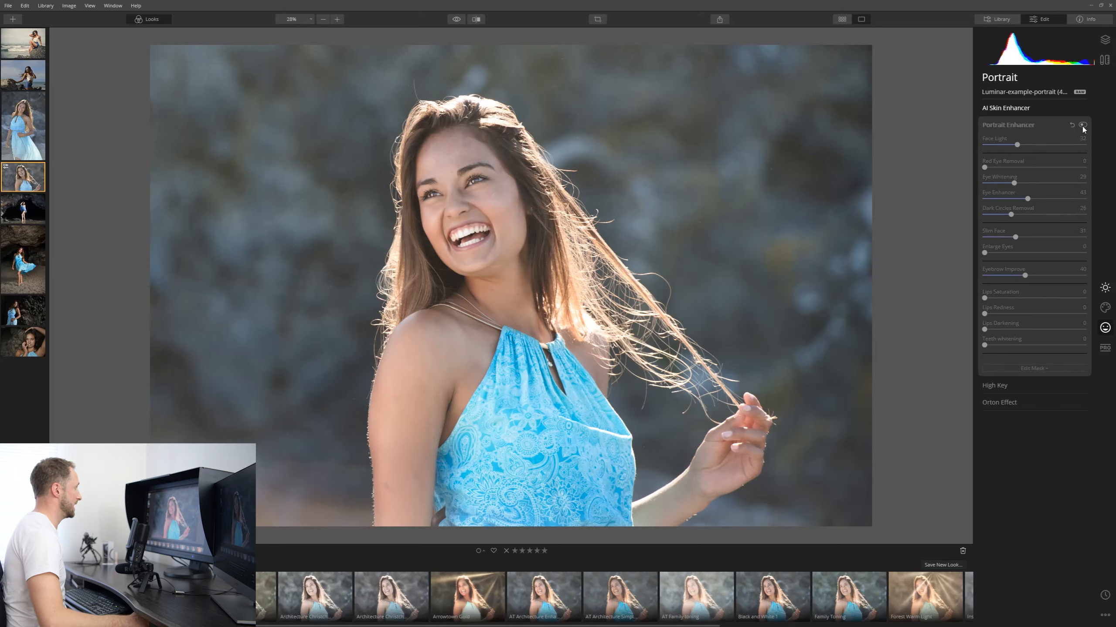
left_click(1082, 126)
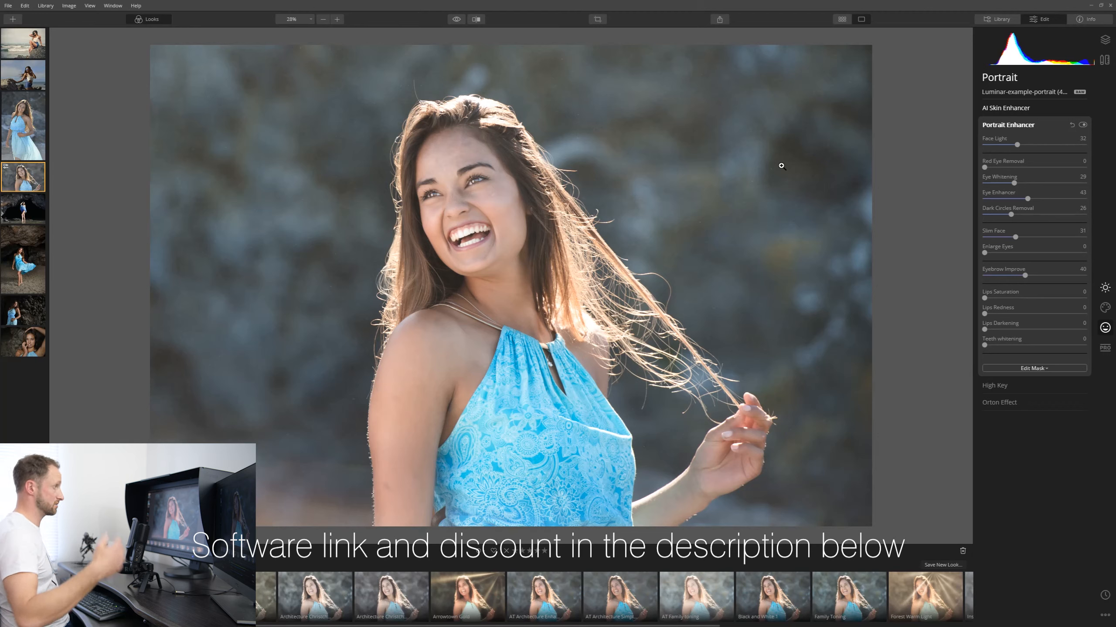
left_click(1006, 112)
left_click(1082, 108)
left_click(1082, 109)
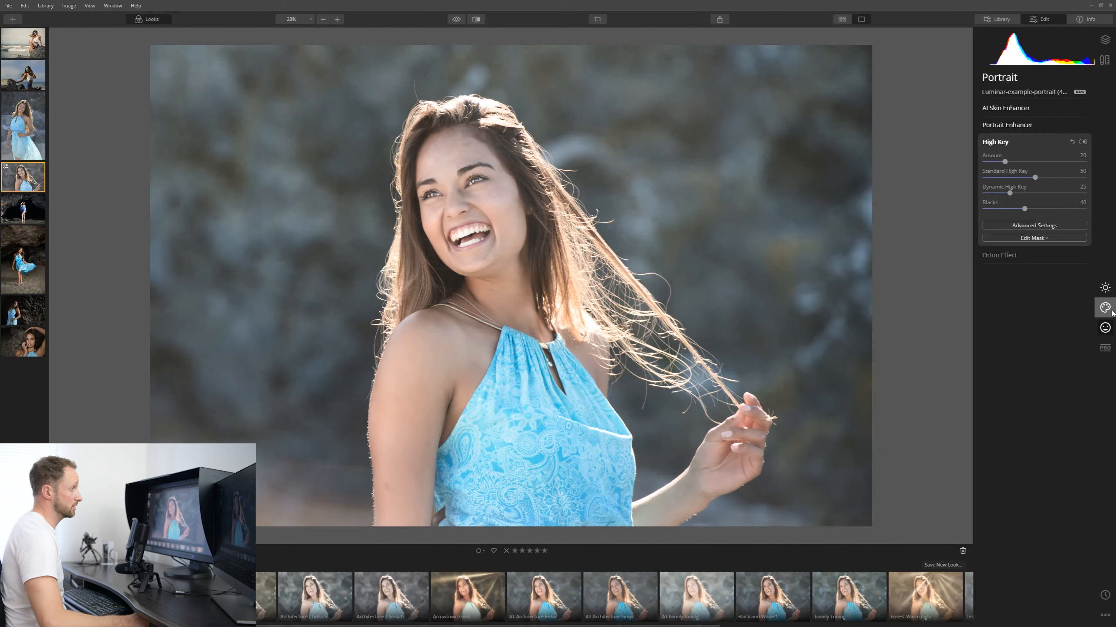
In the Creative tools, apply the Ushuaia Color Styles (LUT) and lower its Amount to about 20.
left_click(1106, 309)
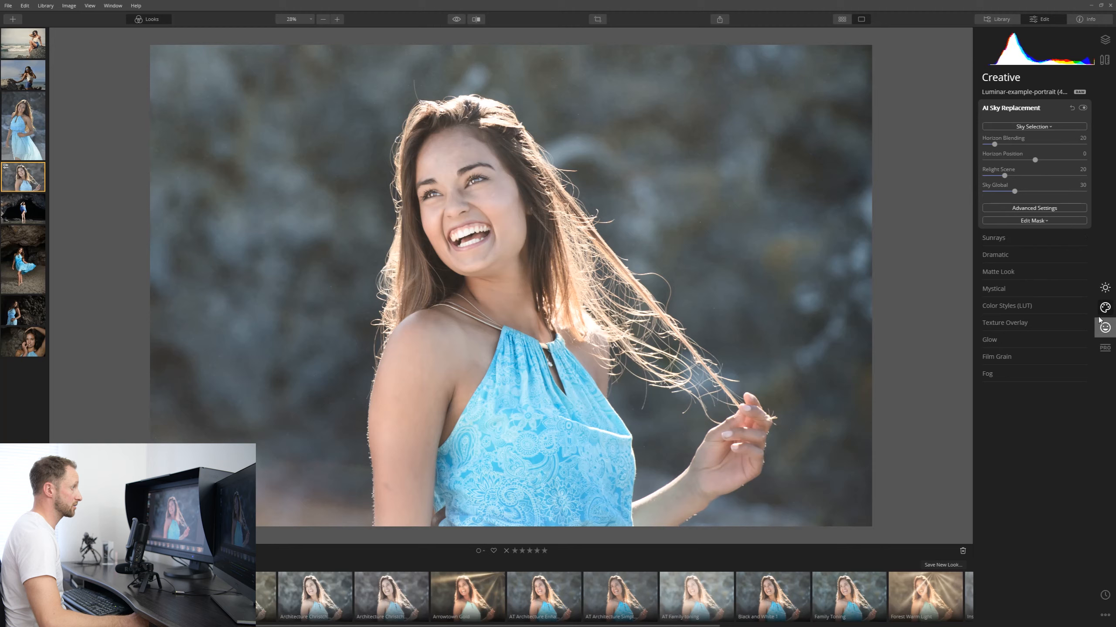
left_click(1027, 309)
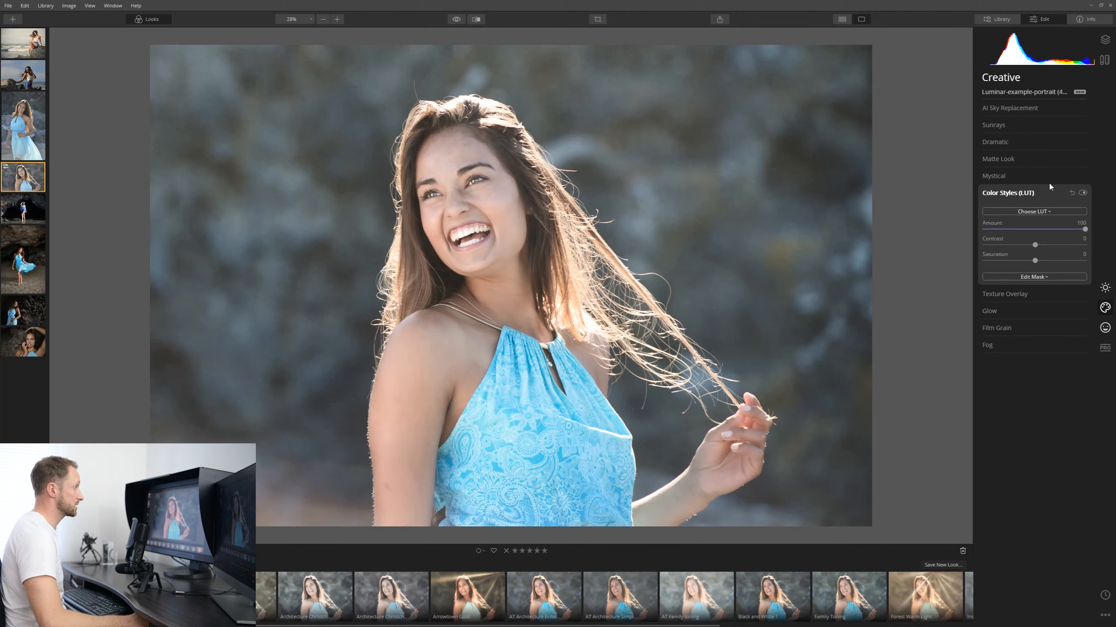
left_click(1058, 210)
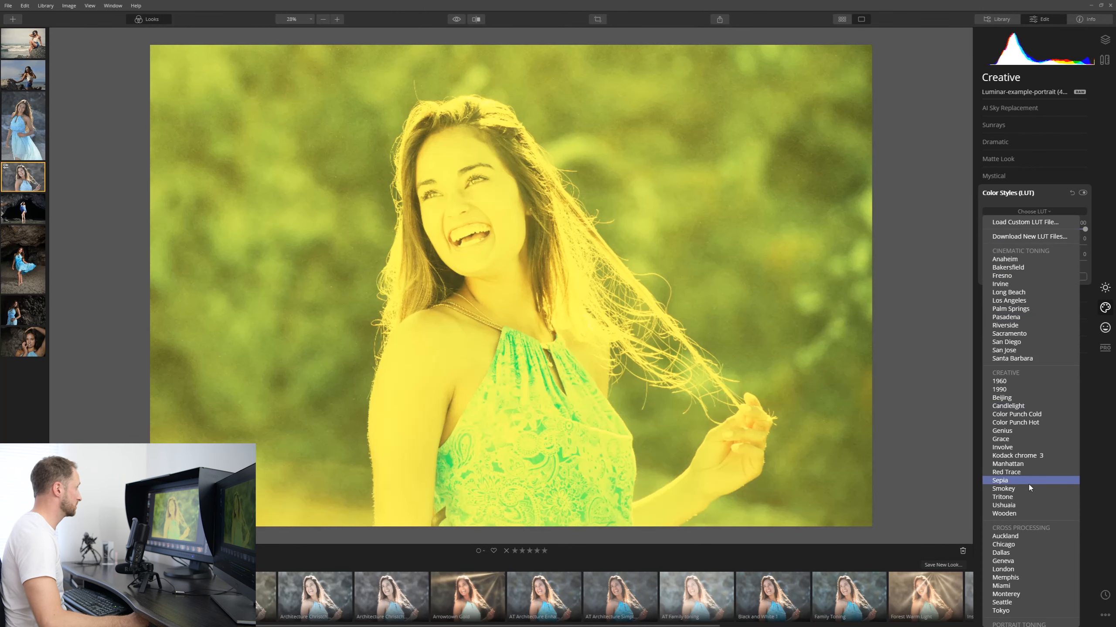
left_click(1006, 505)
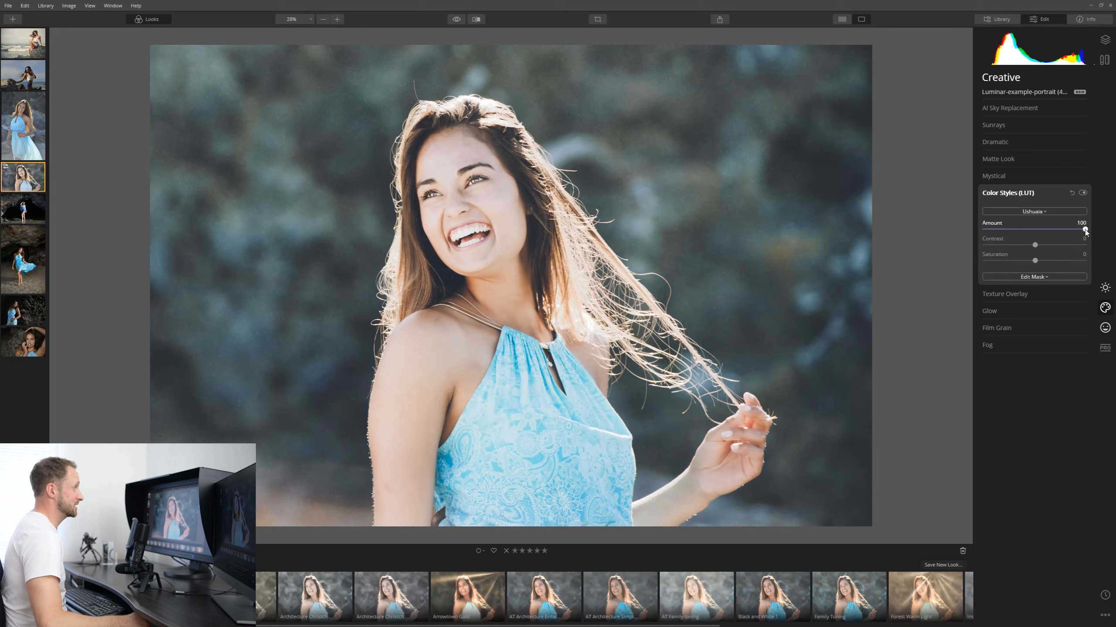
left_click_drag(1084, 230, 1006, 263)
Open the LUT list to browse other color styles.
left_click(1040, 211)
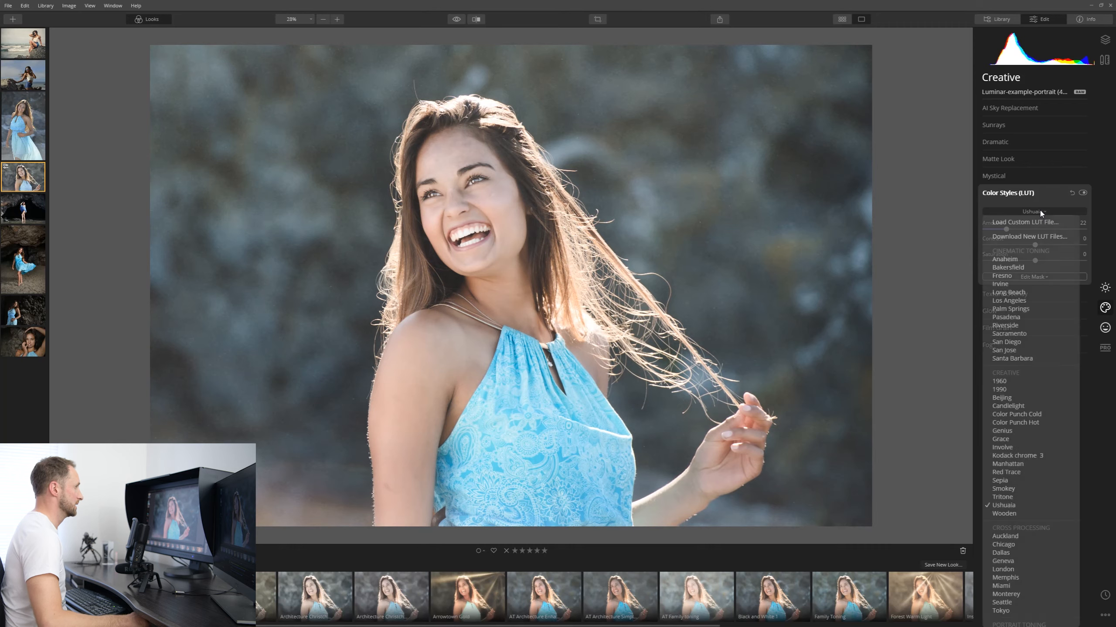